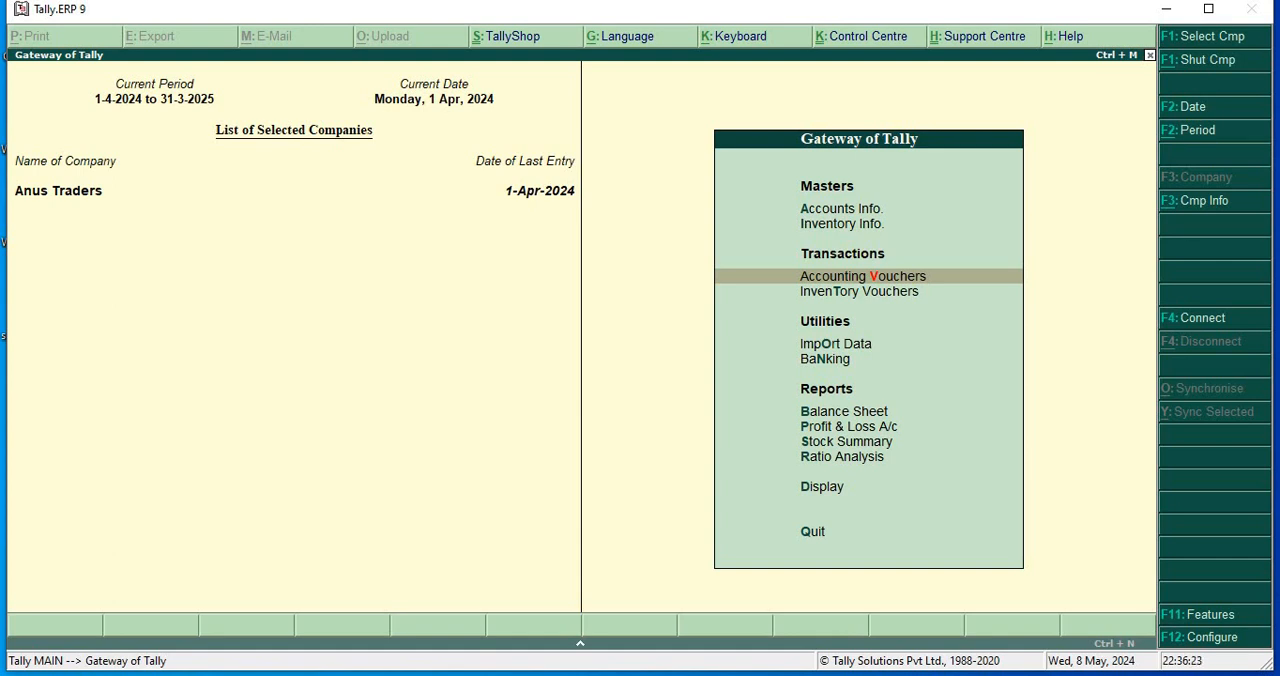
View the company's balance sheet in detailed form, then return to the Gateway of Tally.
key("b")
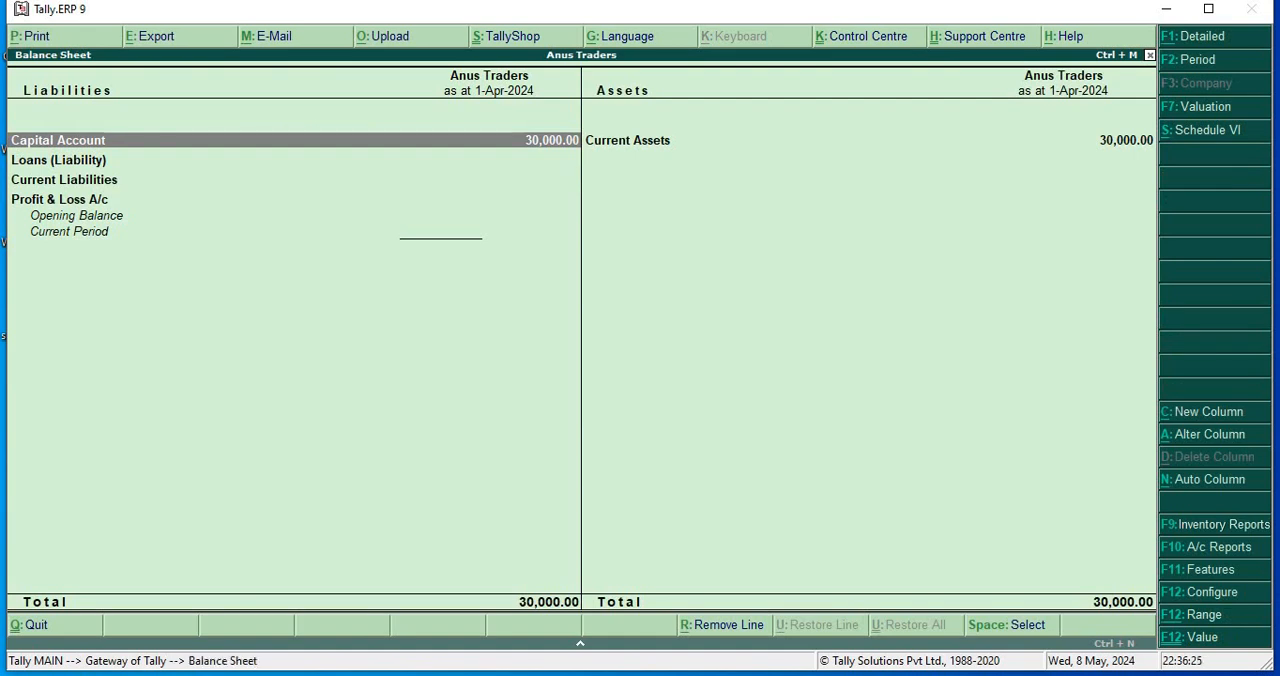
key("alt+F1")
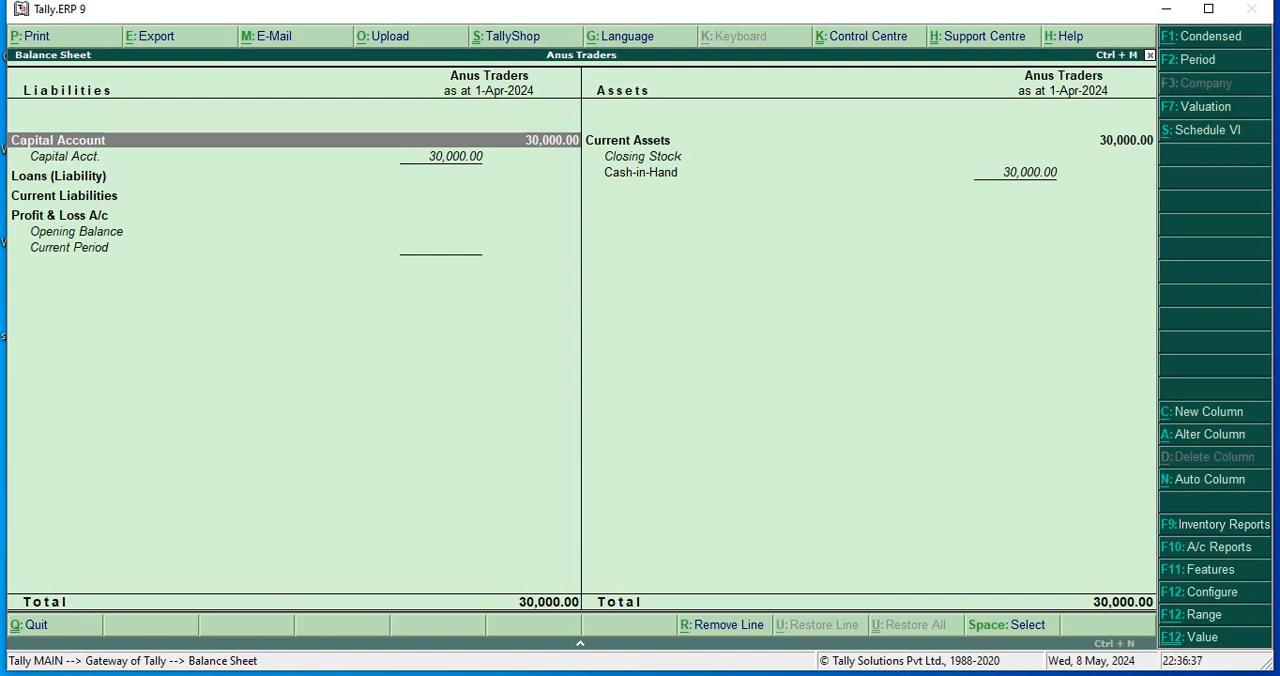
key("Escape")
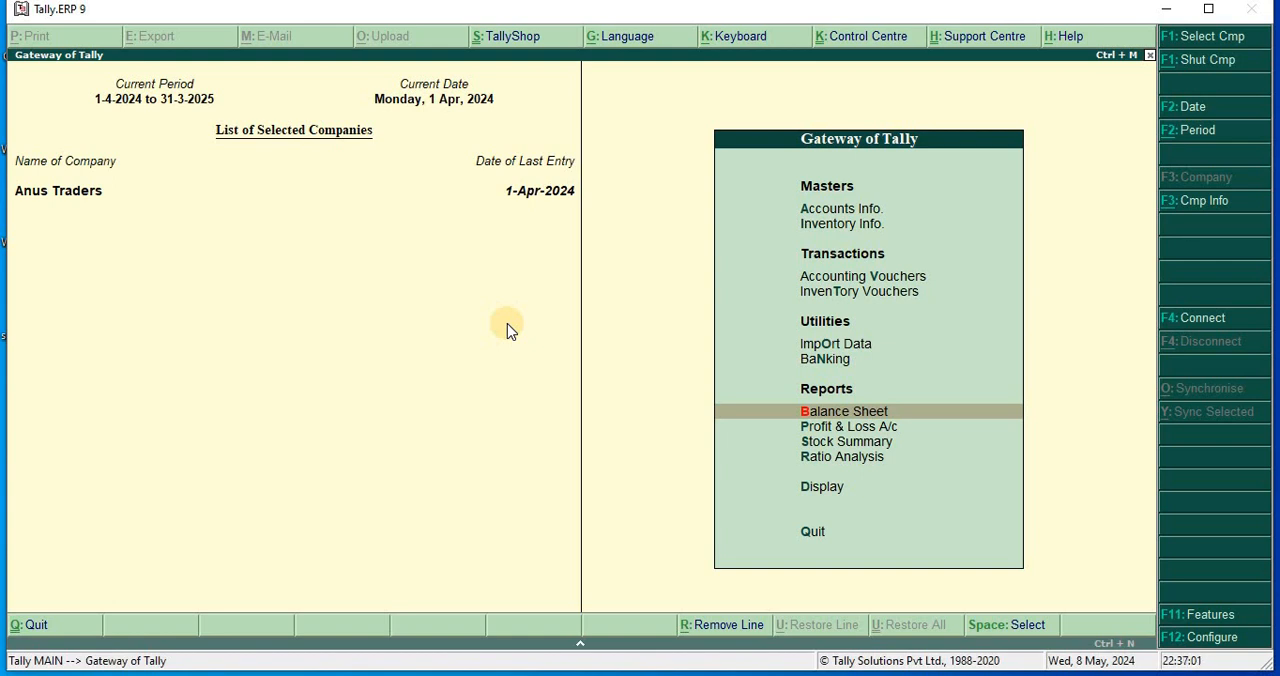
Enable the separate discount column in invoices in the company's inventory features and save the change.
key("F11")
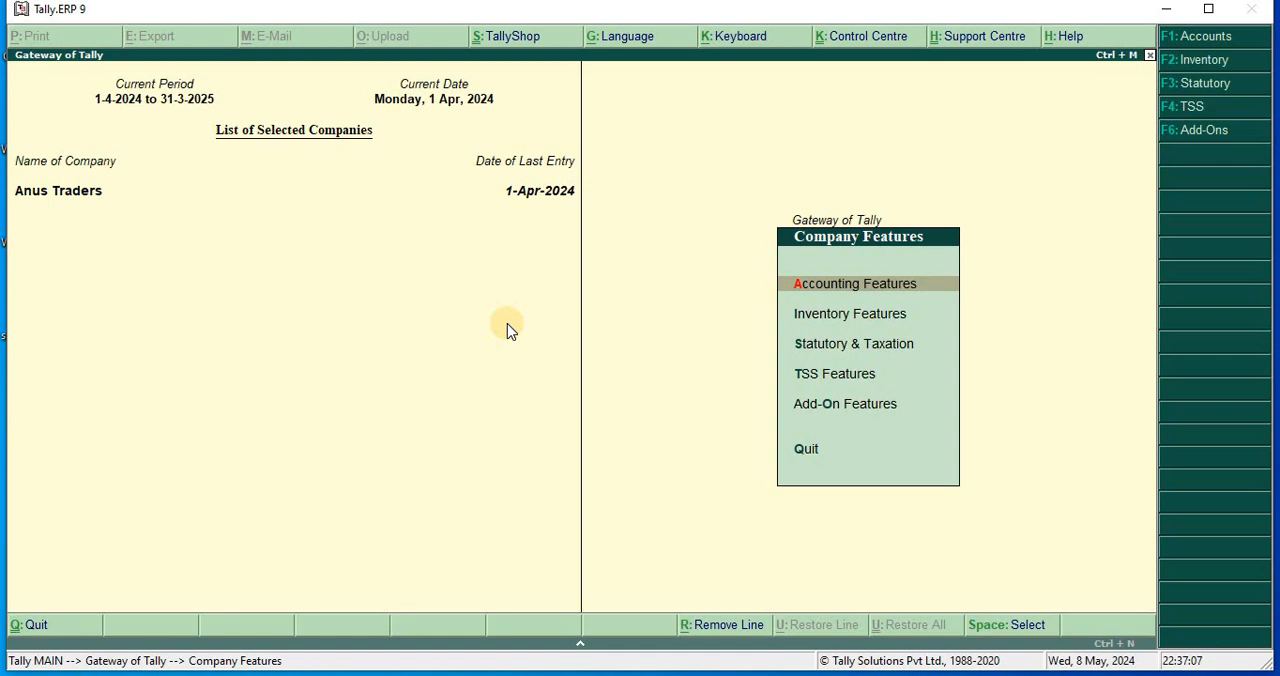
key("Down")
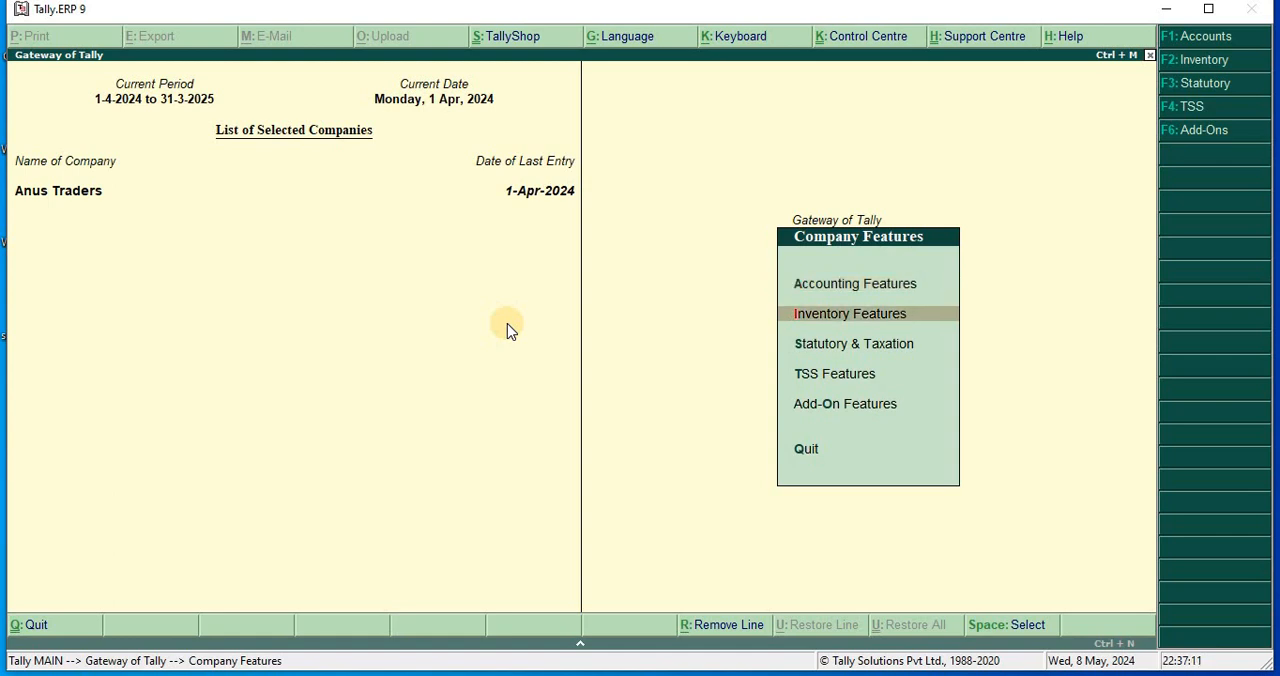
key("Return")
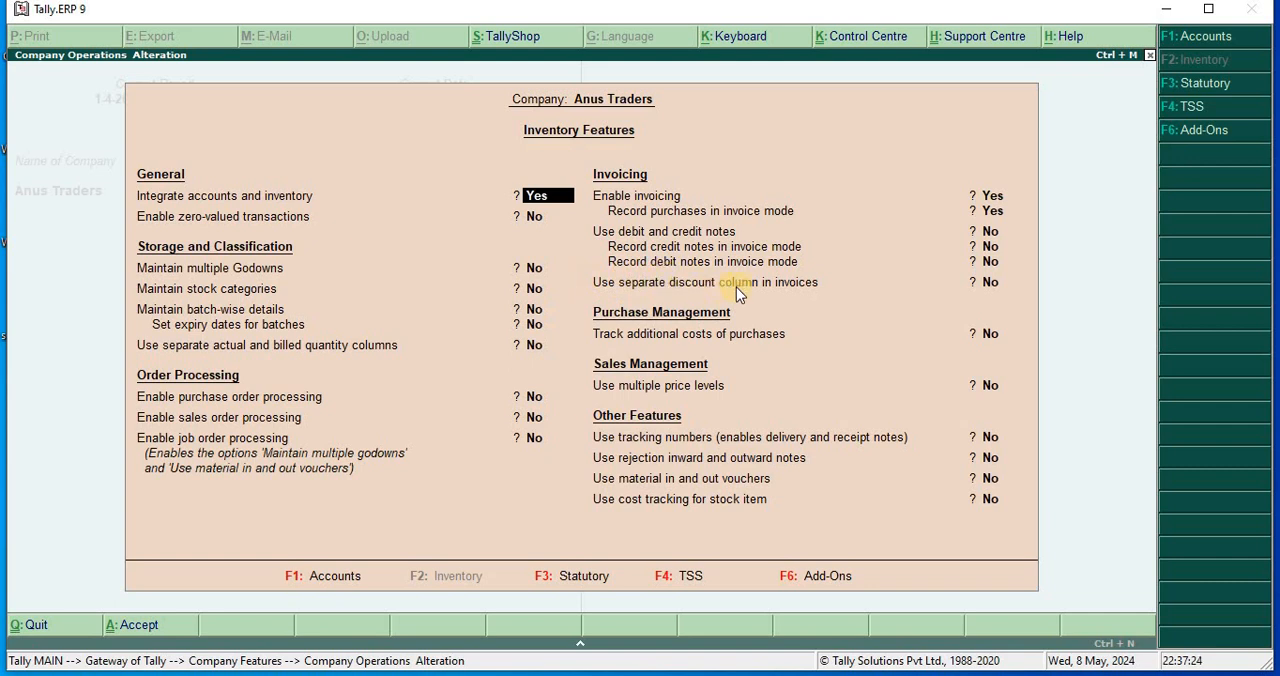
key("Return")
key("Return")
key("Return")
key("Return")
key("Return")
key("Return")
key("Return")
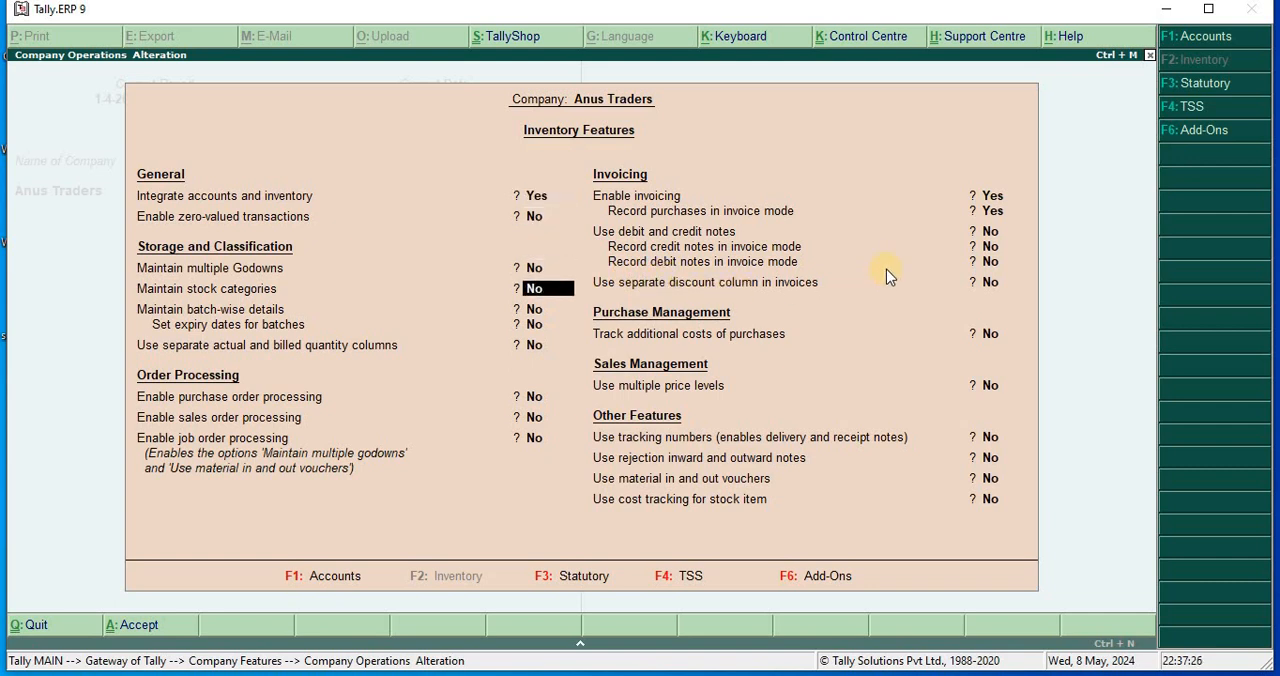
key("Return")
key("Return")
key("Return")
key("Return")
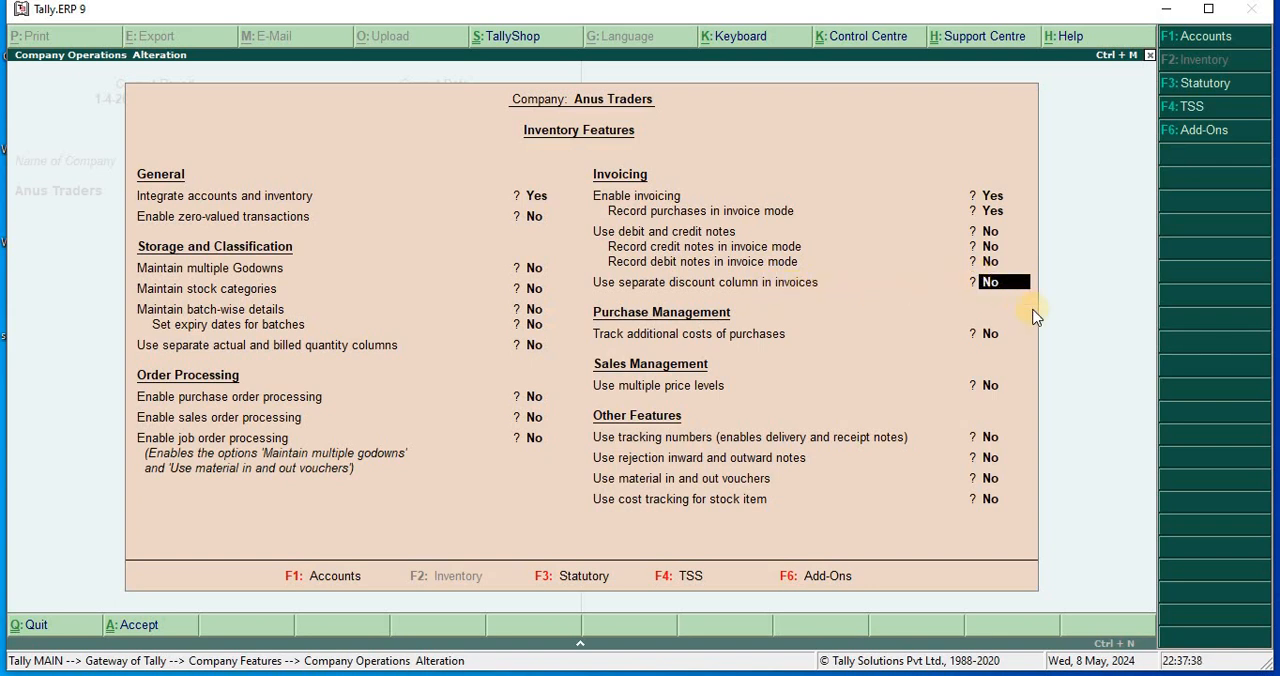
type("y")
key("Return")
key("Return")
key("Return")
key("Return")
key("Return")
key("Return")
key("Return")
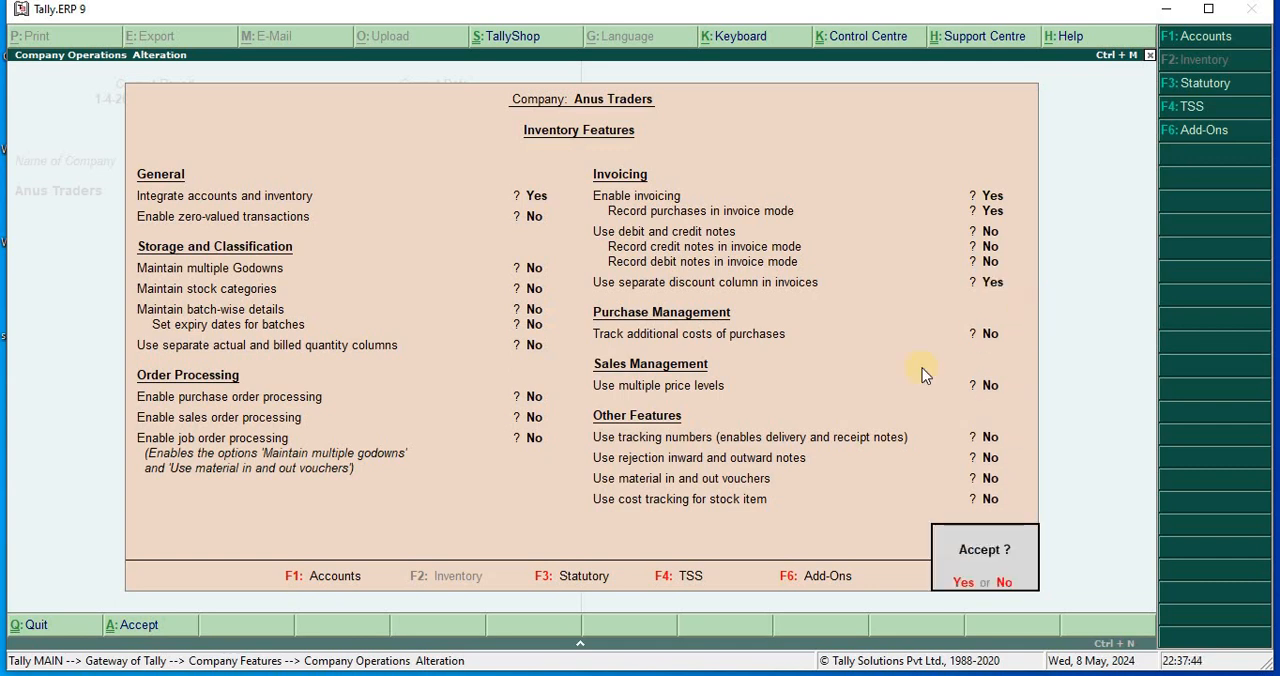
key("Return")
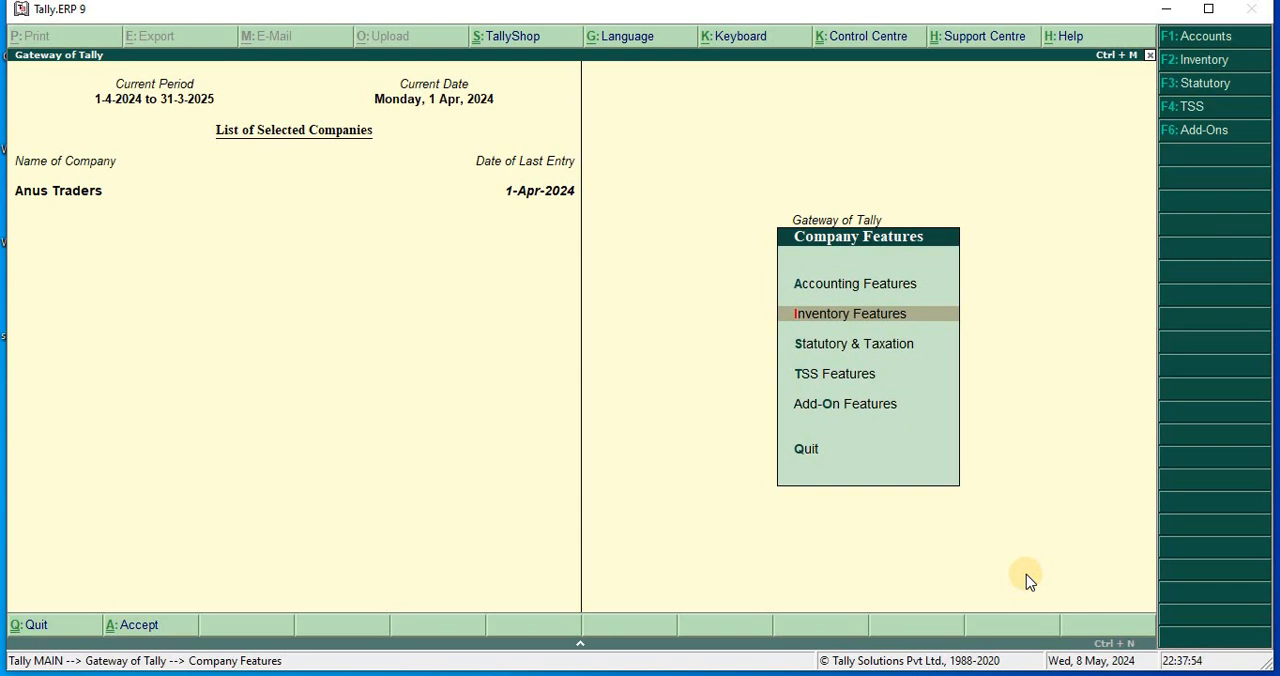
key("Escape")
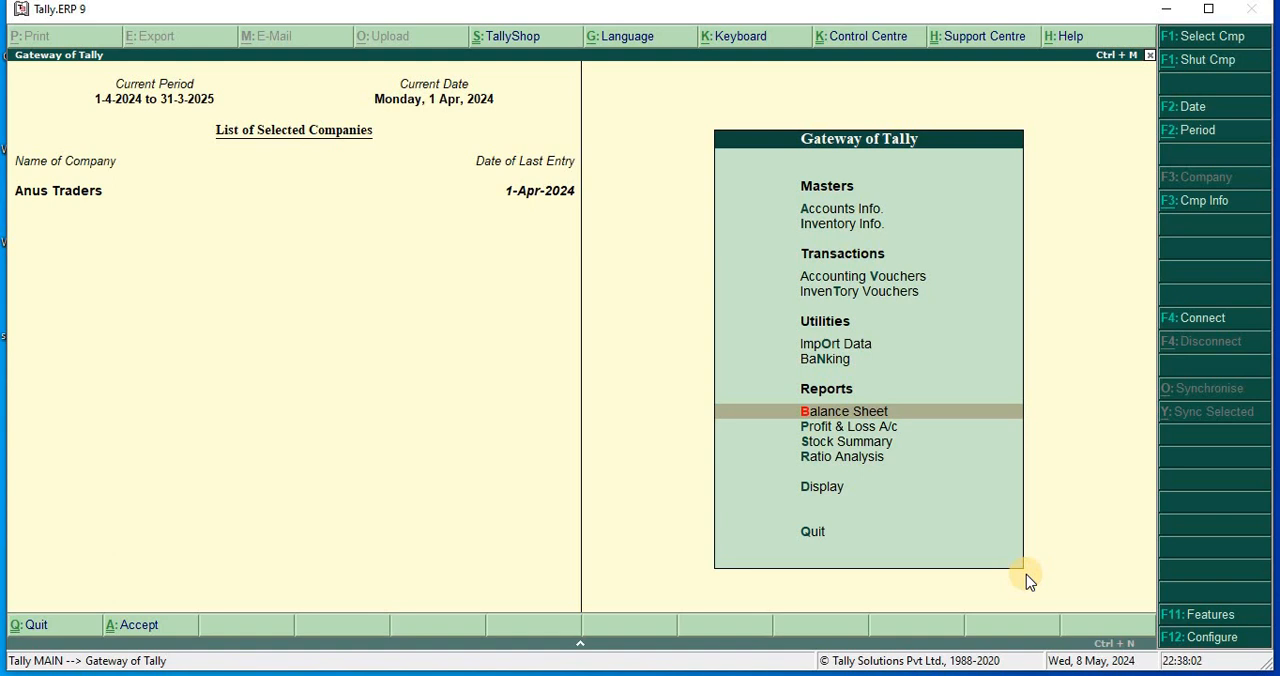
Open the creation form for a single ledger under Accounts Info.
key("Up")
key("Up")
key("Up")
key("Up")
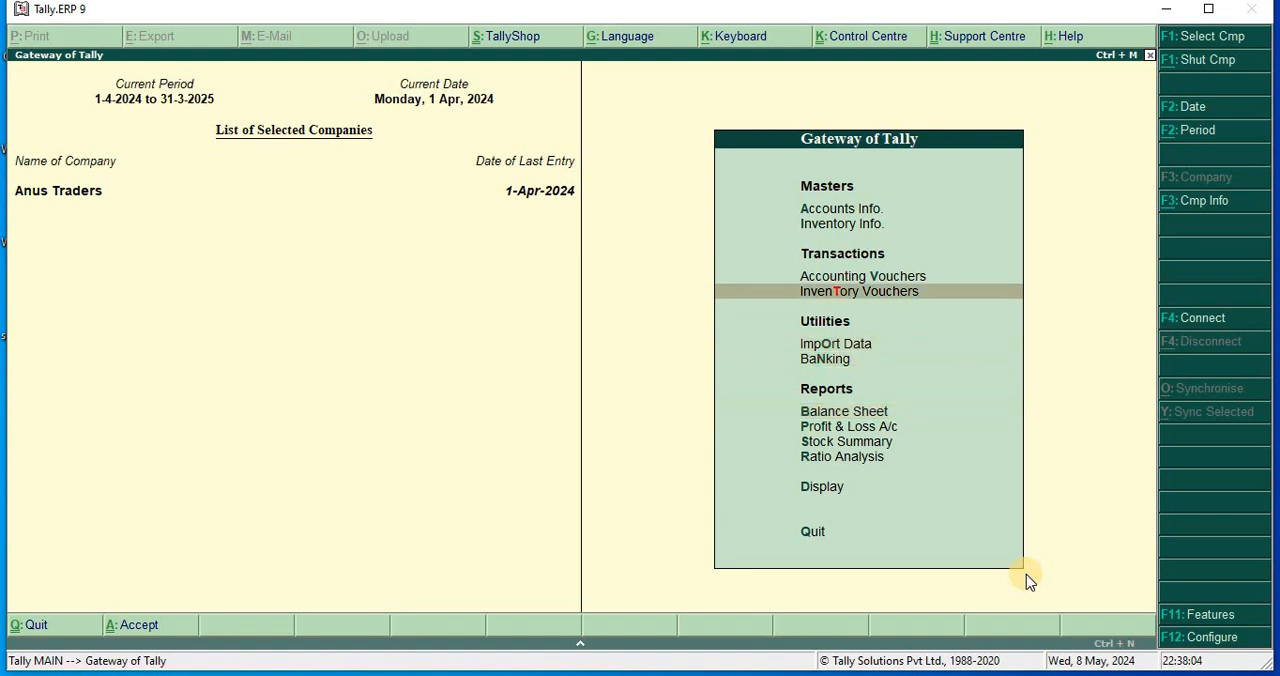
key("Up")
key("Up")
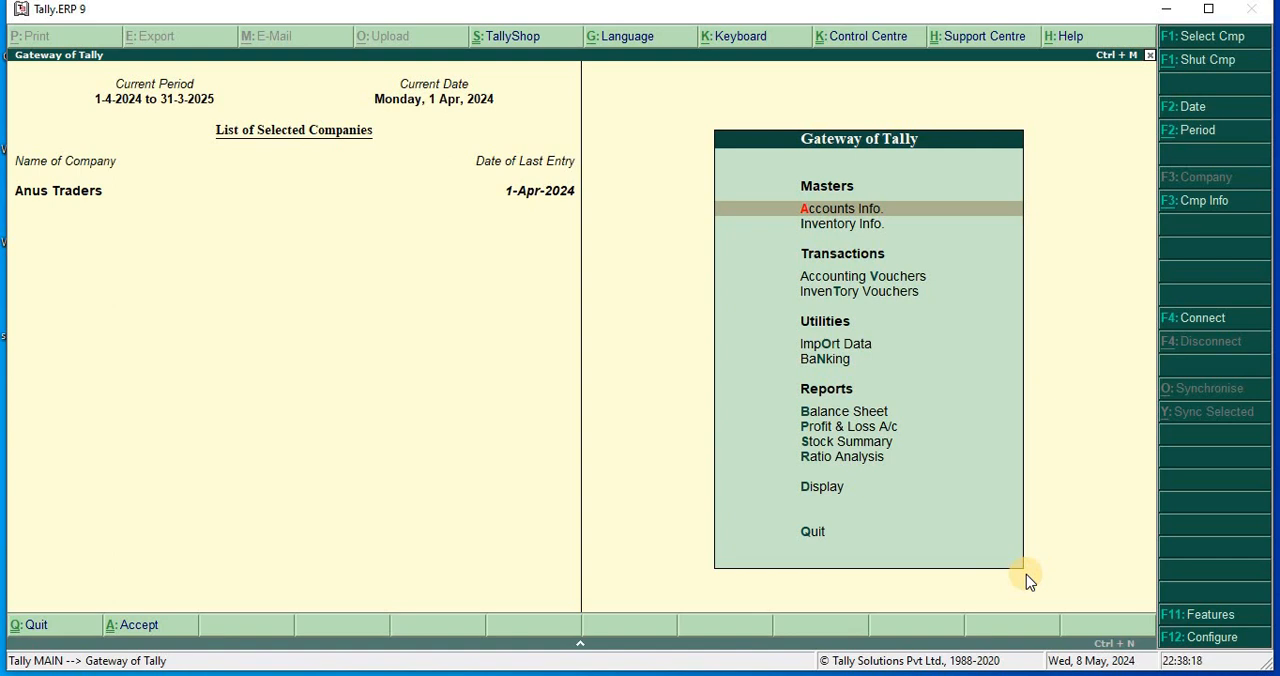
key("Return")
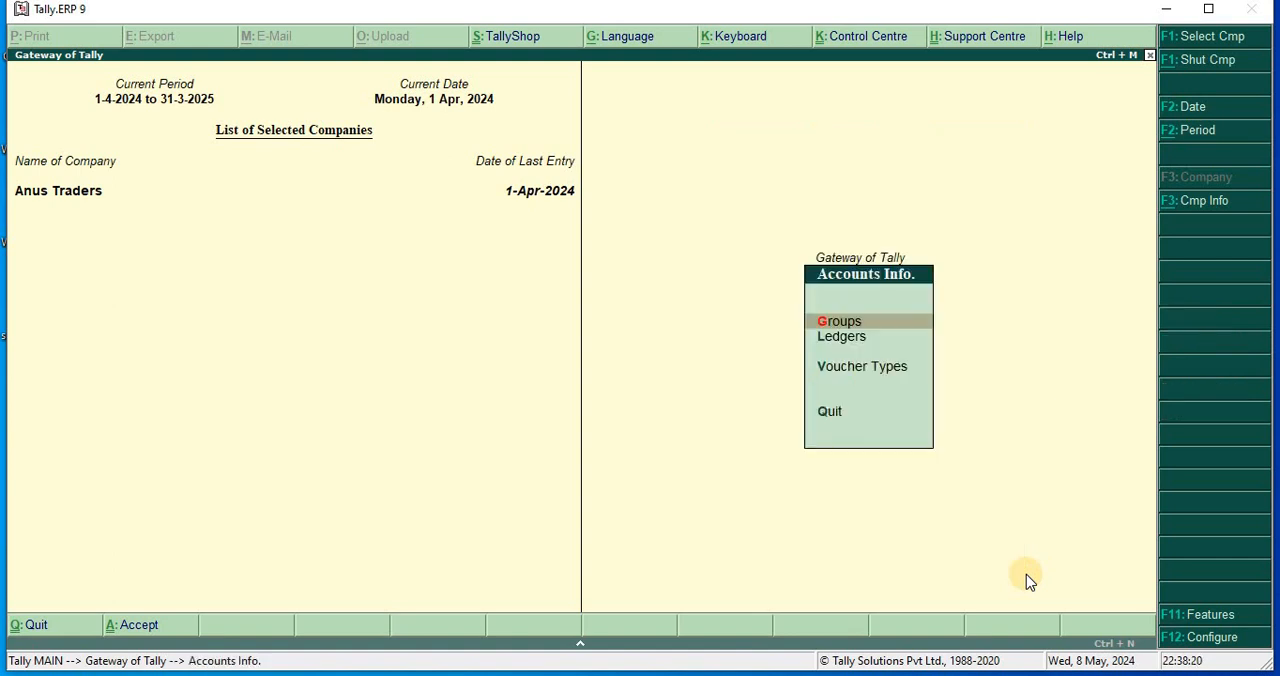
key("Down")
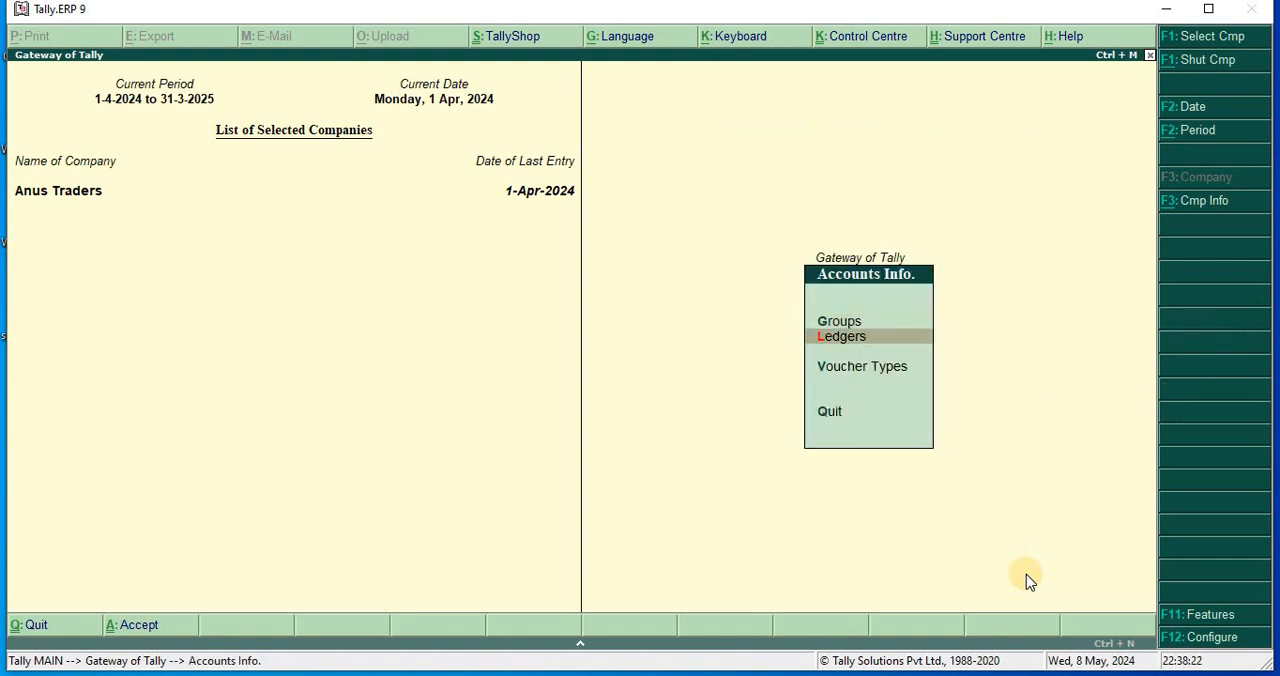
key("Return")
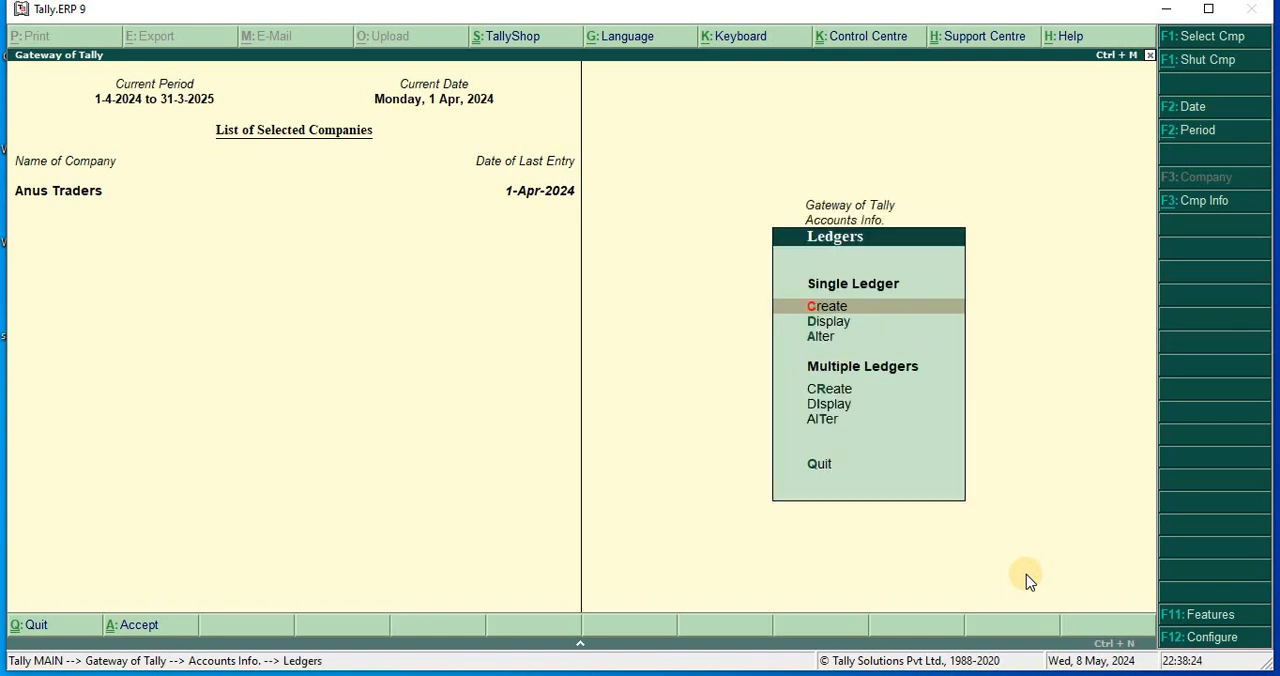
key("Return")
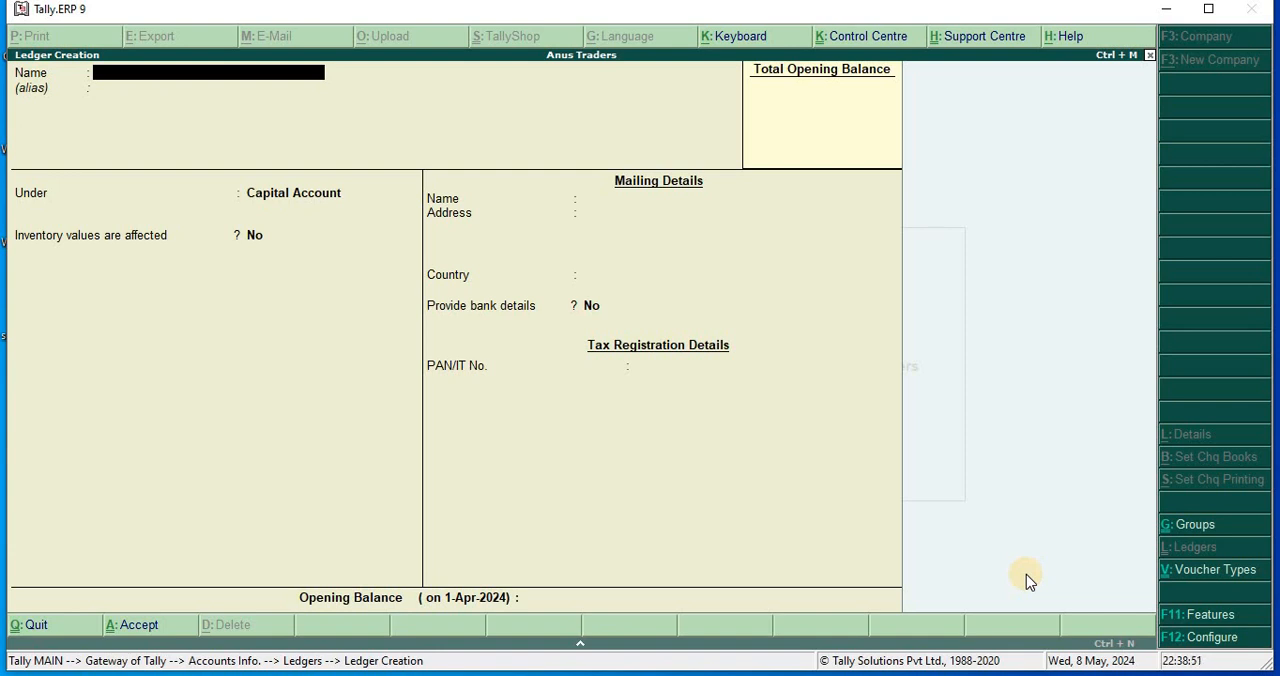
Name the new ledger Soona Traders and place it under the Sundry Creditors group.
type("Soona Traders")
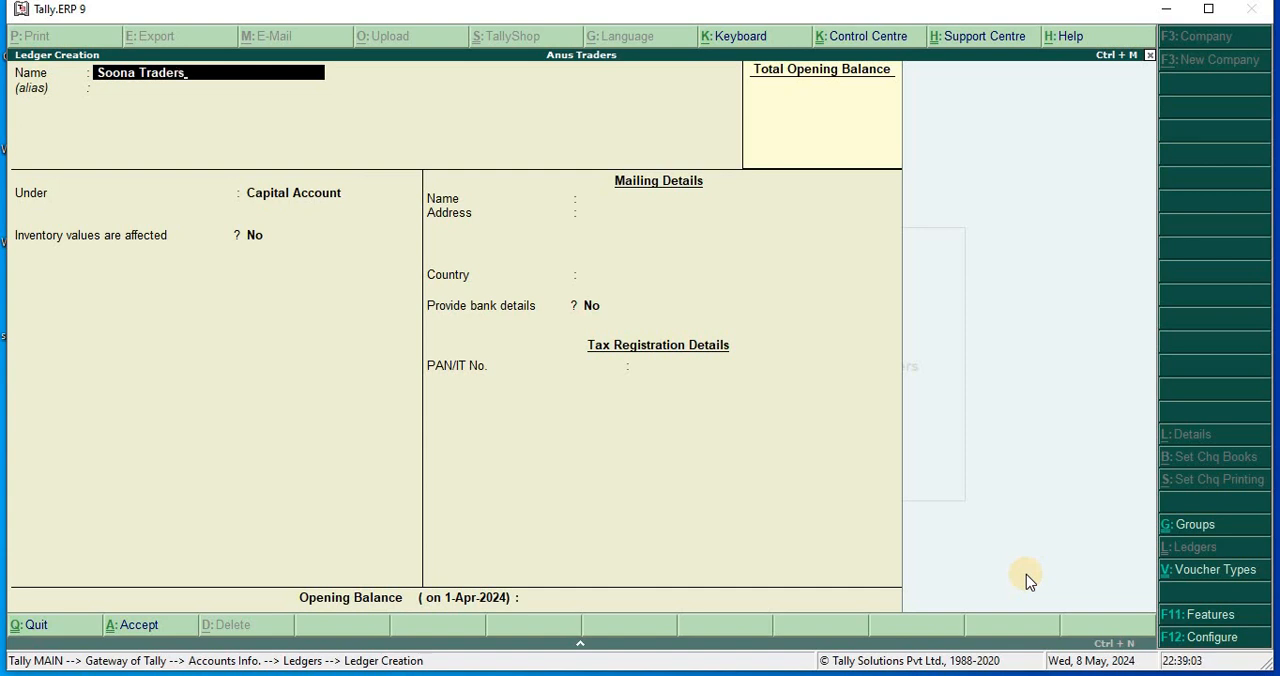
key("Return")
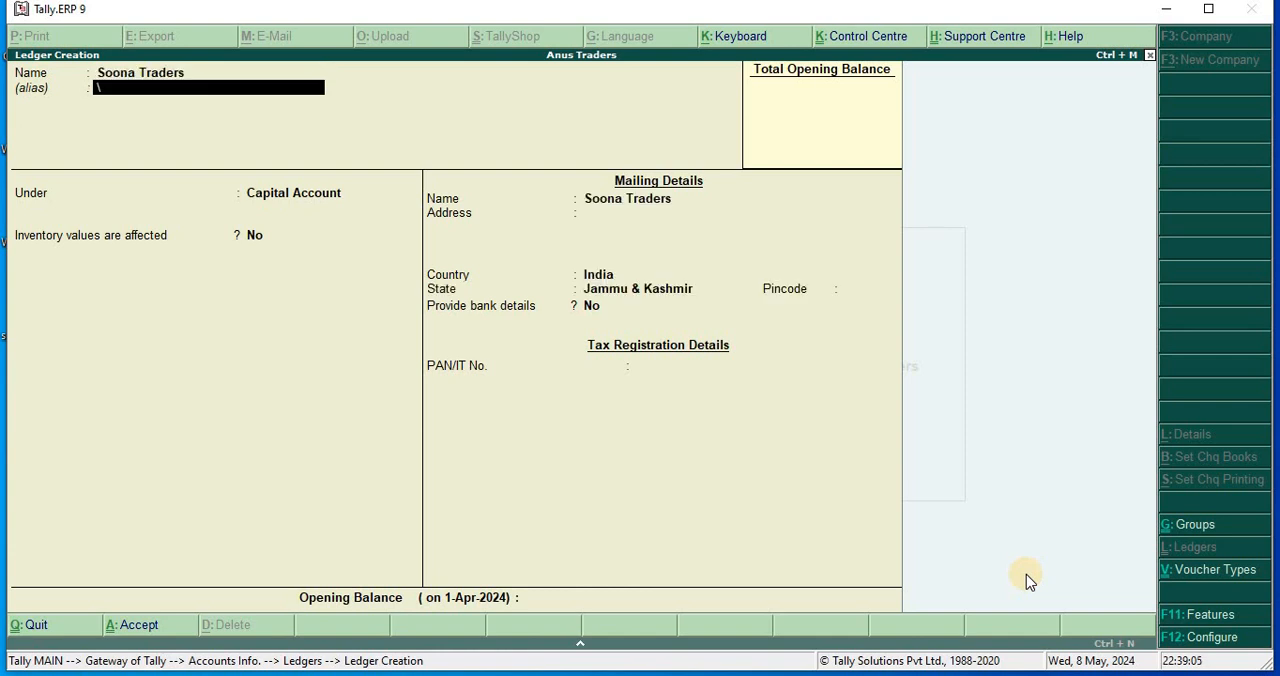
key("Return")
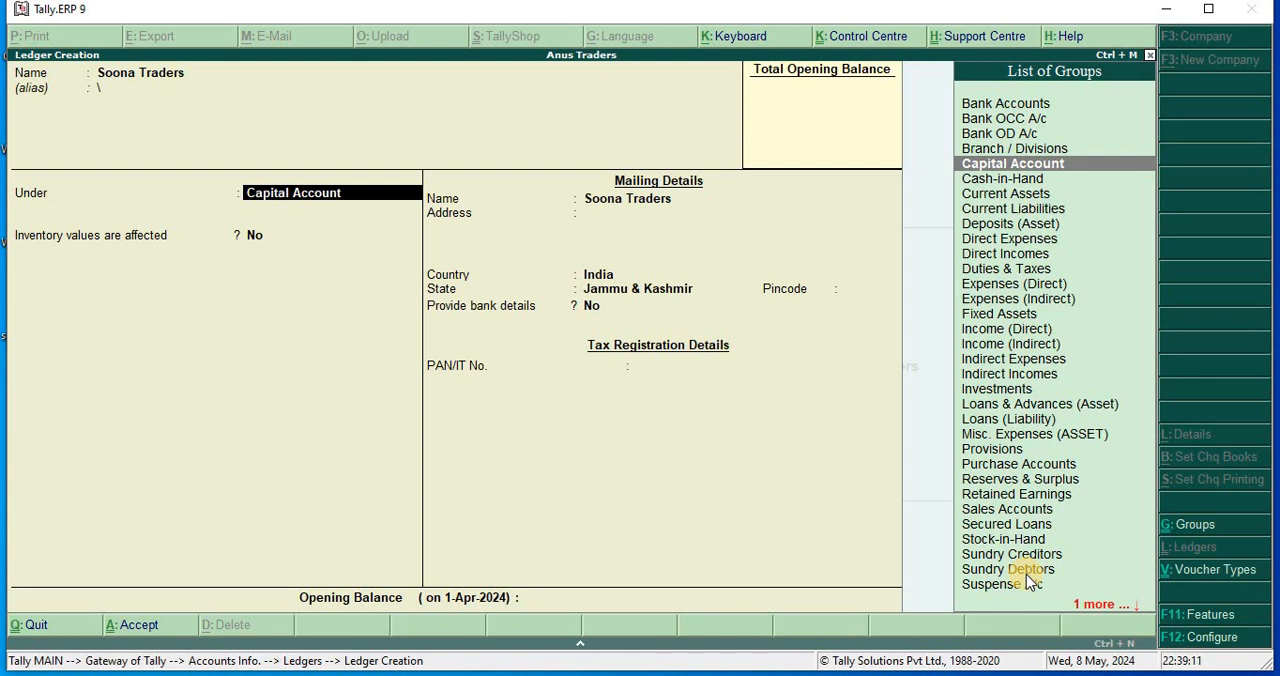
type("S")
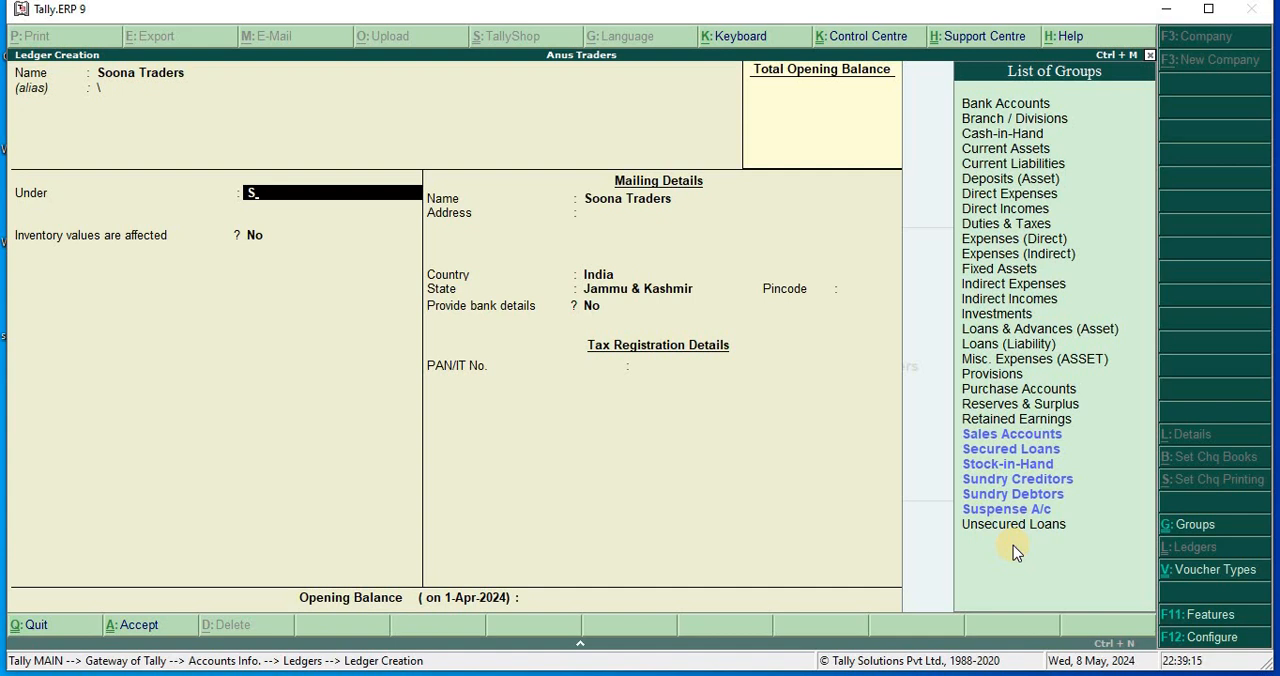
key("Down")
key("Down")
key("Down")
key("Down")
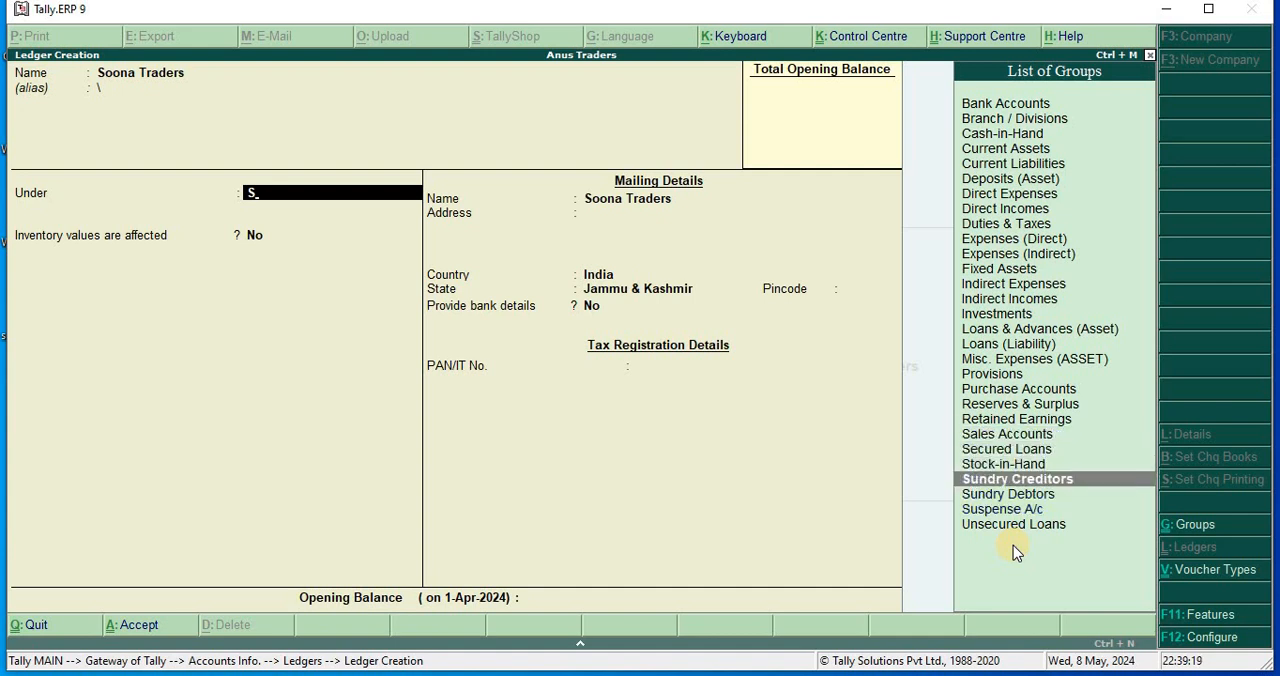
key("Return")
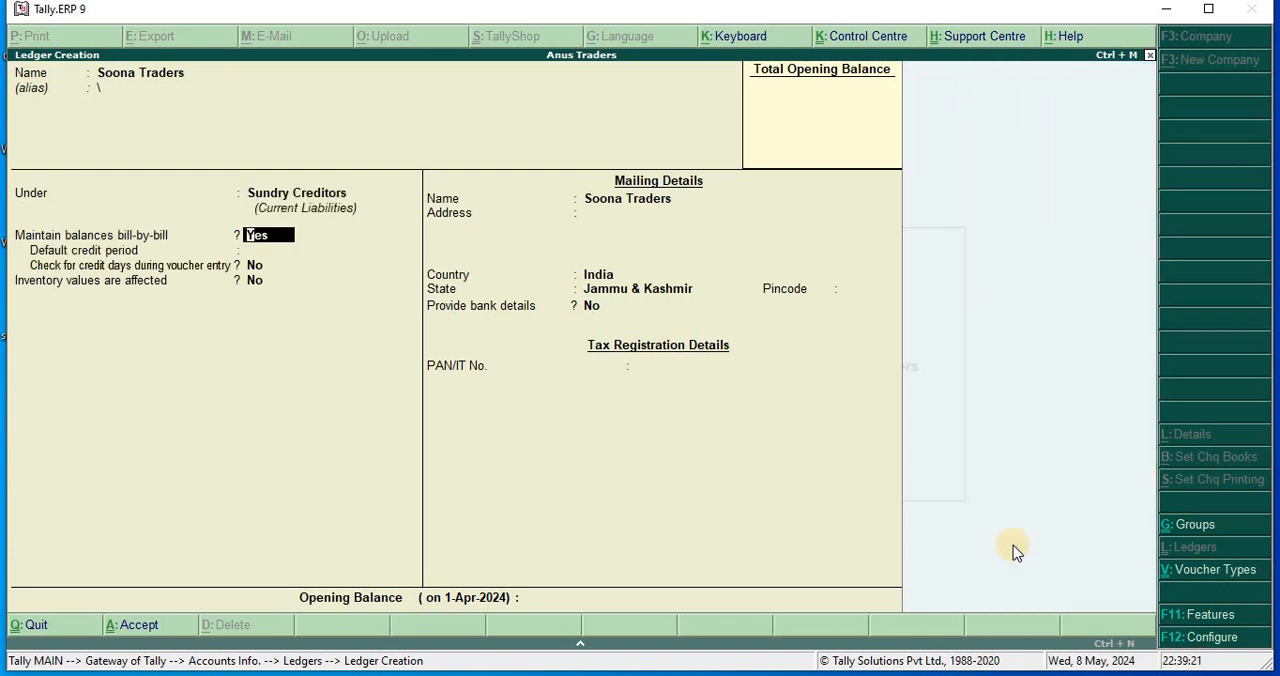
Keep bill-by-bill balances at Yes and the remaining defaults for Soona Traders, leave the opening balance empty, and save the ledger.
key("Return")
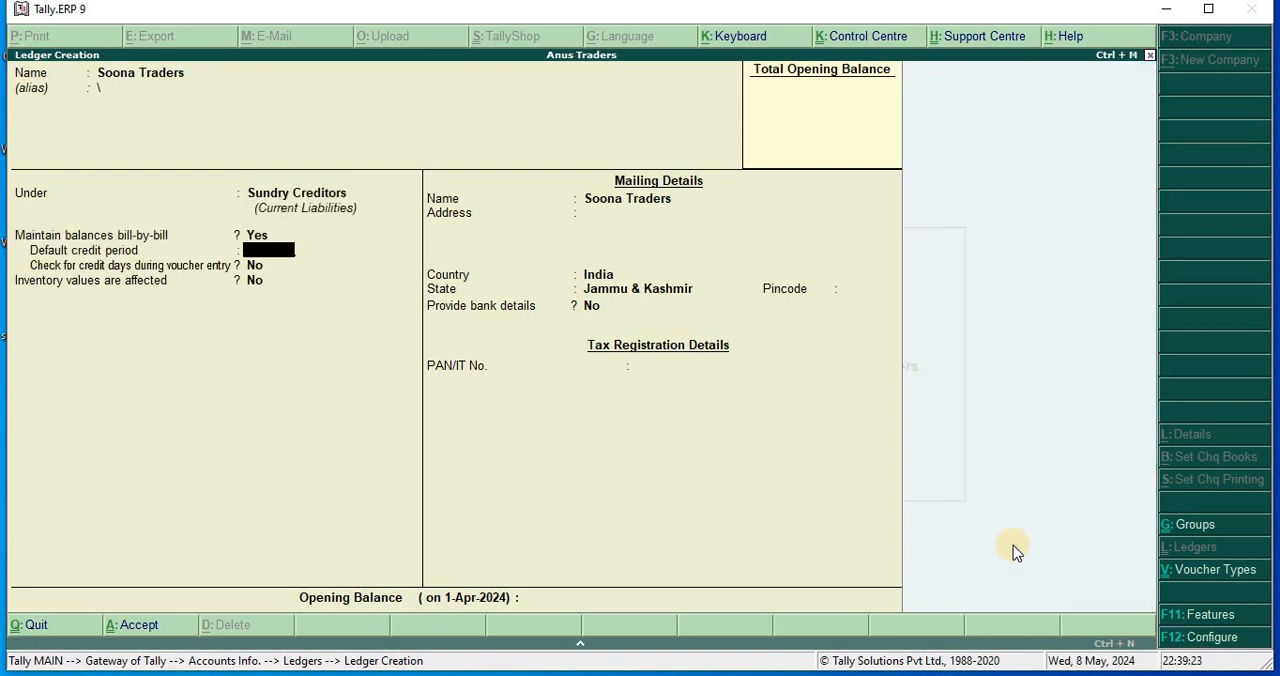
key("Return")
key("Return")
key("Return")
key("Return")
key("Return")
key("Return")
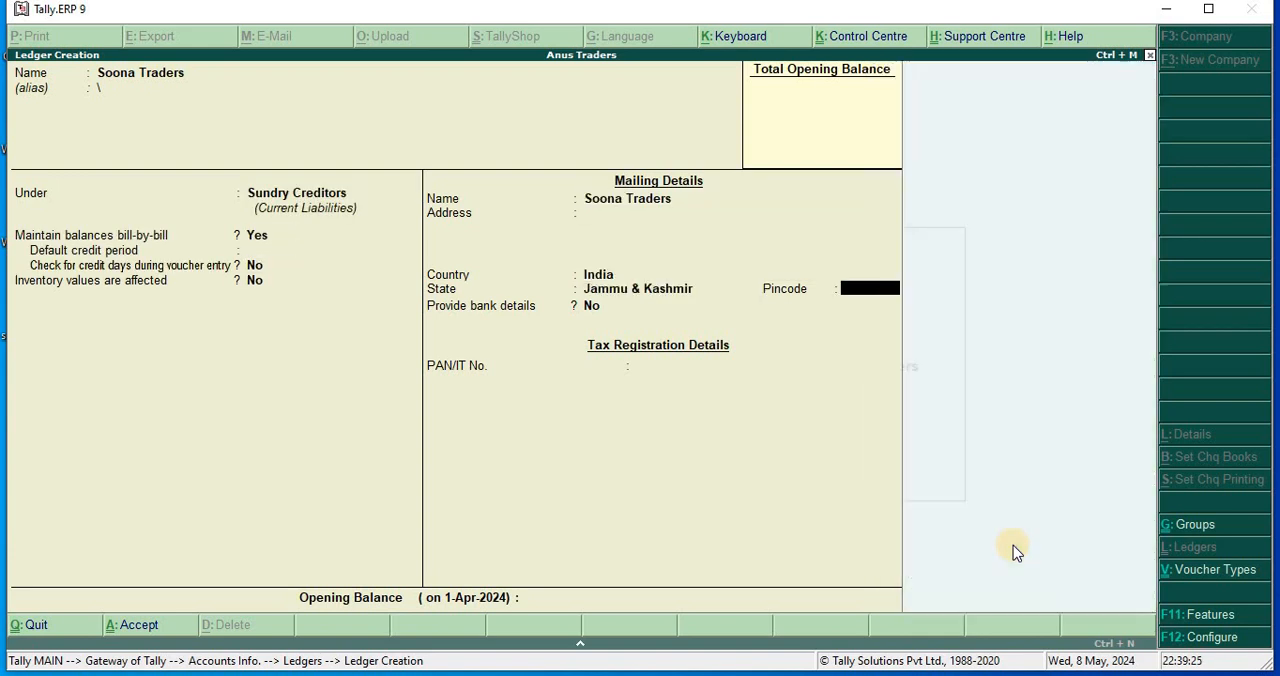
key("Return")
key("Return")
key("Return")
key("Return")
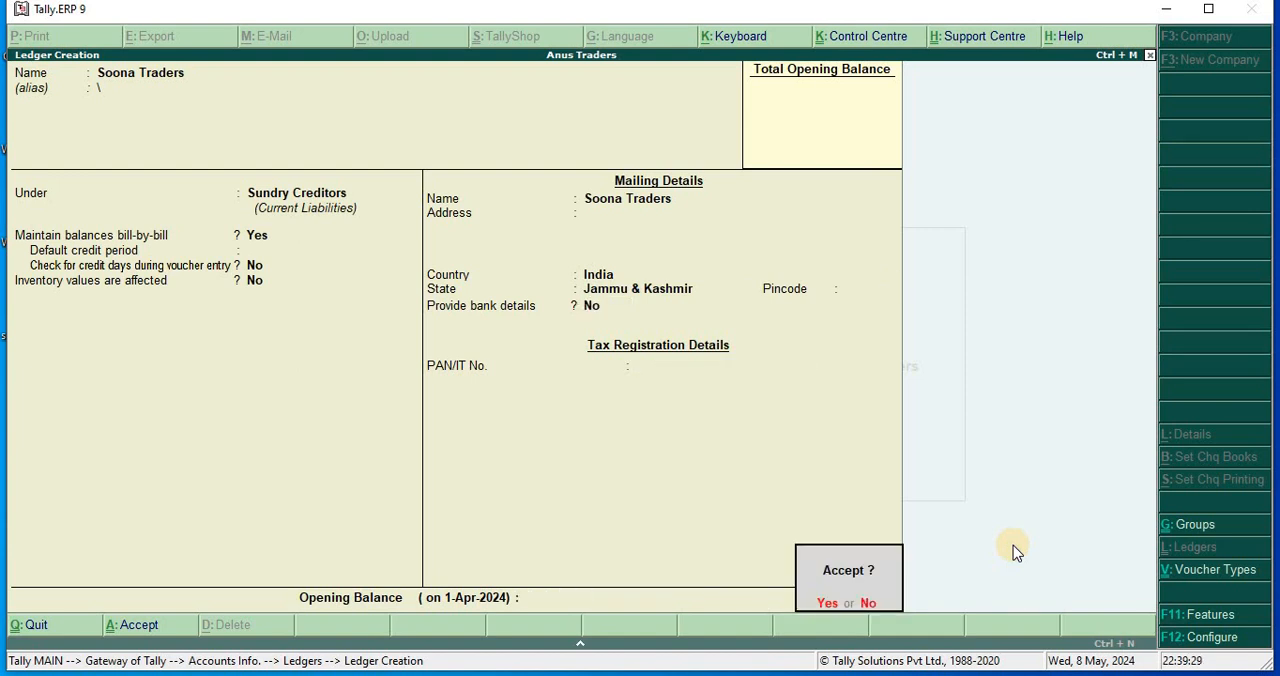
key("Return")
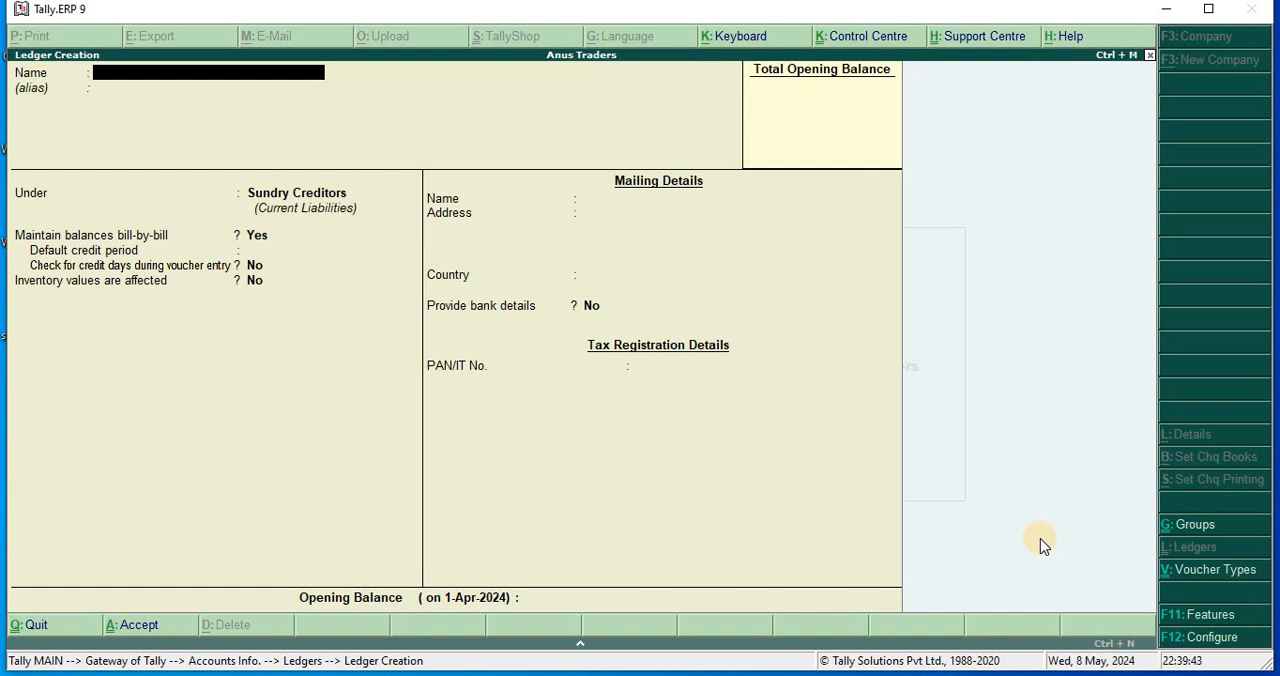
Name the next ledger Purchase Acct. and place it under the Purchase Accounts group.
type("Purchase Acct.")
key("Return")
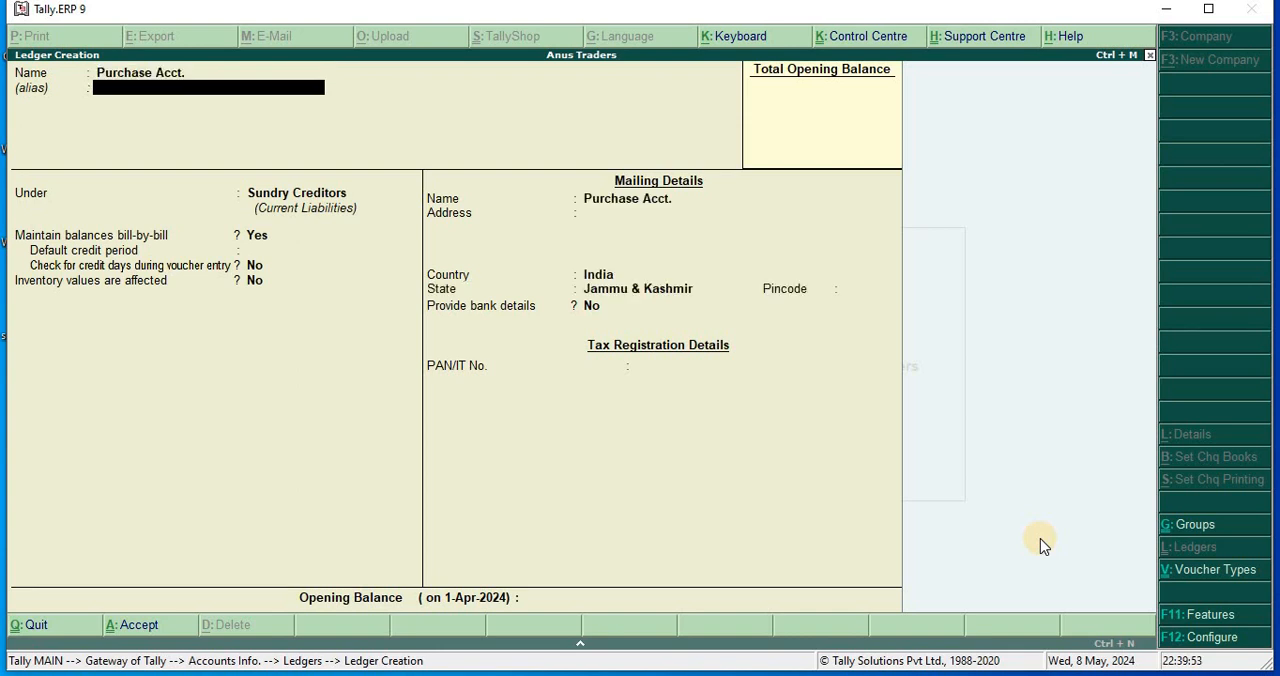
key("Return")
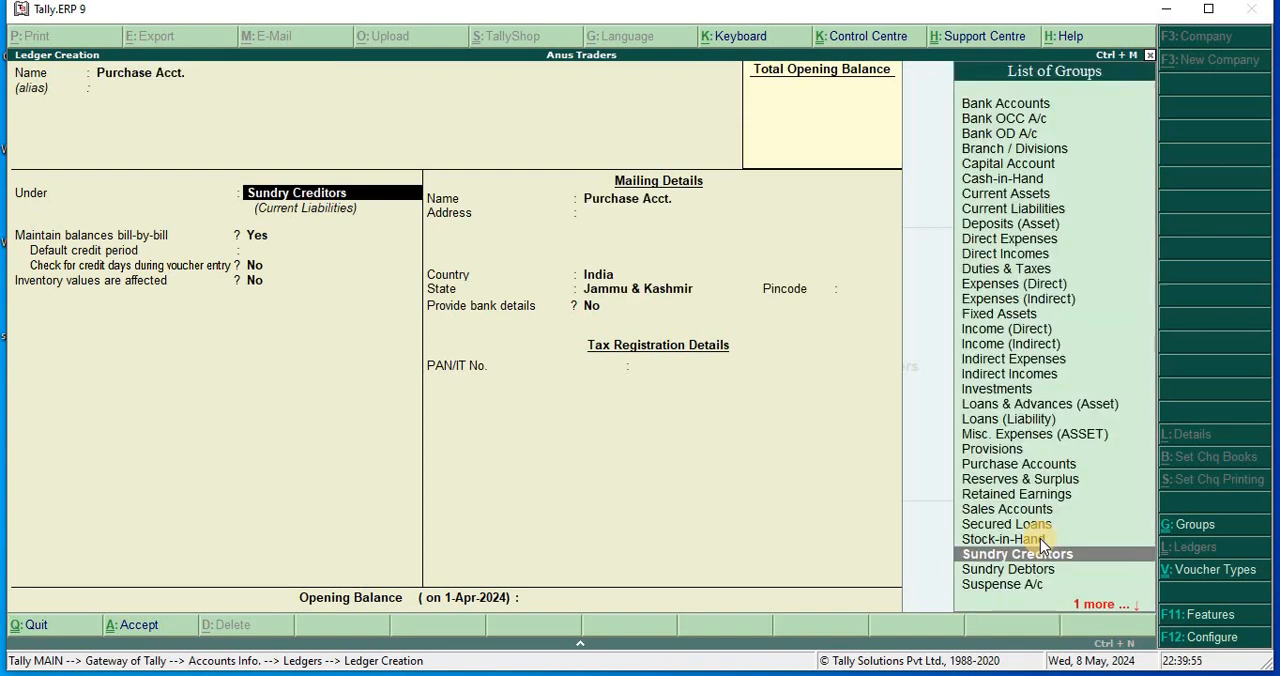
type("P")
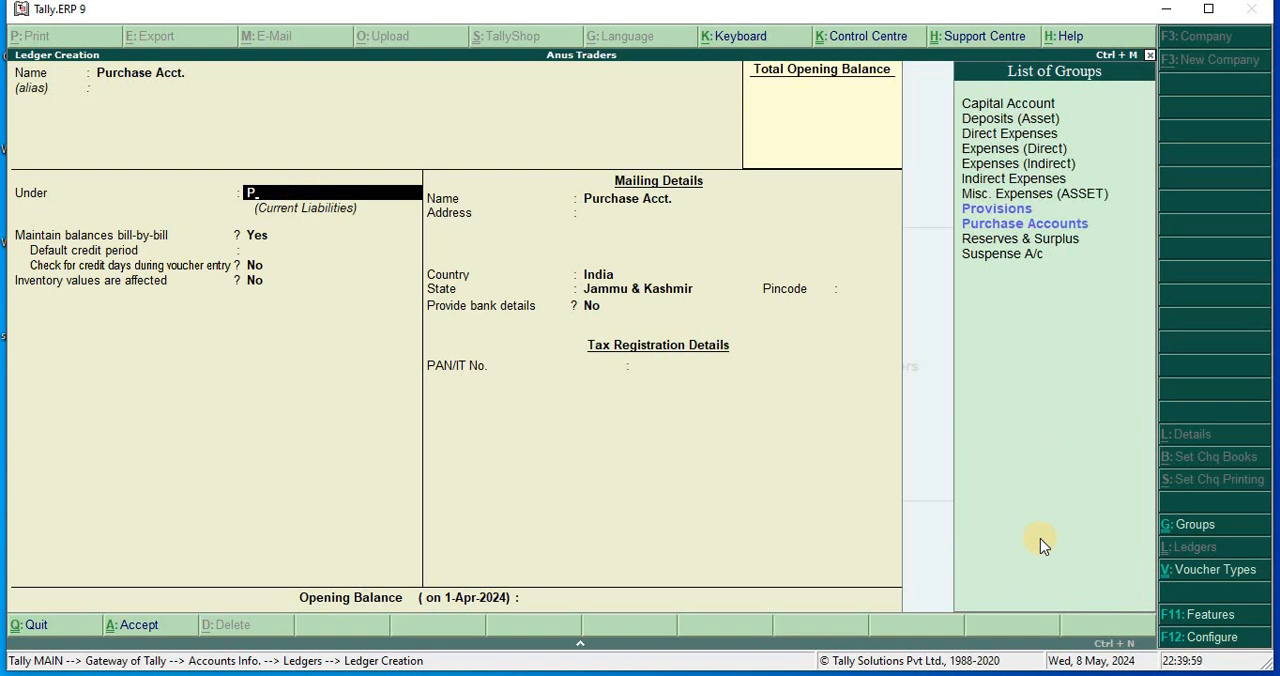
key("Down")
key("Down")
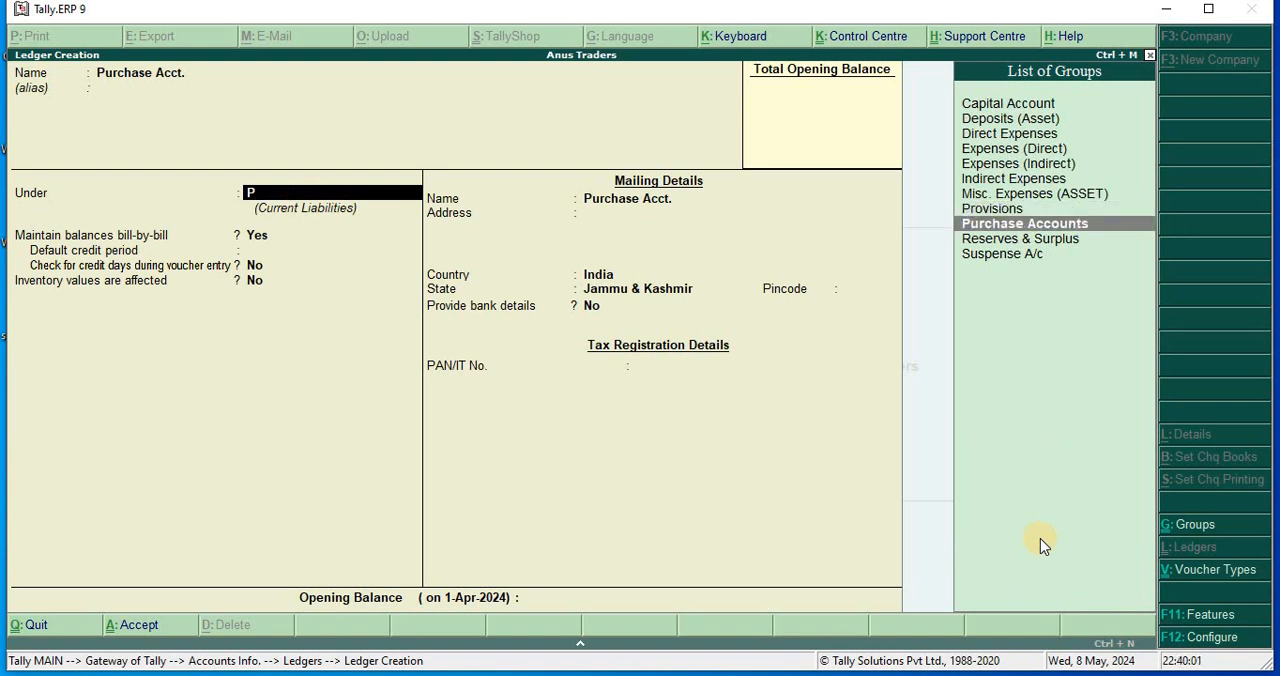
key("Return")
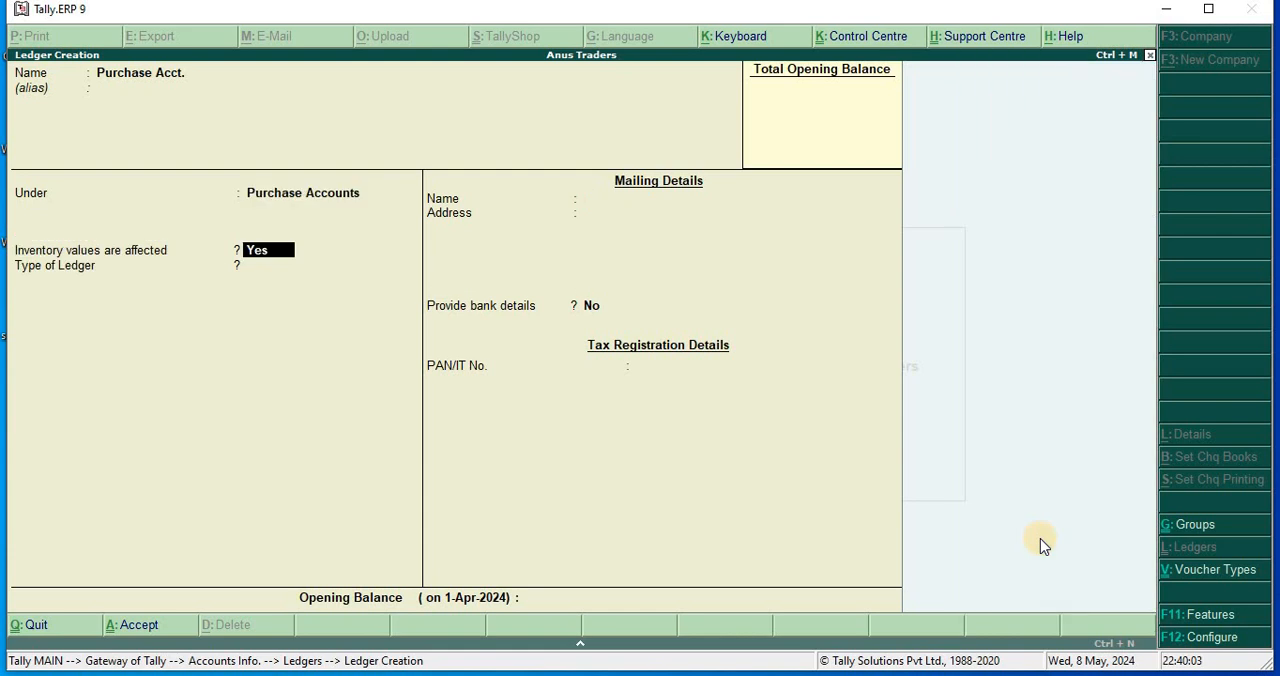
Keep inventory values affected at Yes, ledger type Not Applicable and bank details at No, save Purchase Acct., and leave ledger creation.
key("Return")
key("Return")
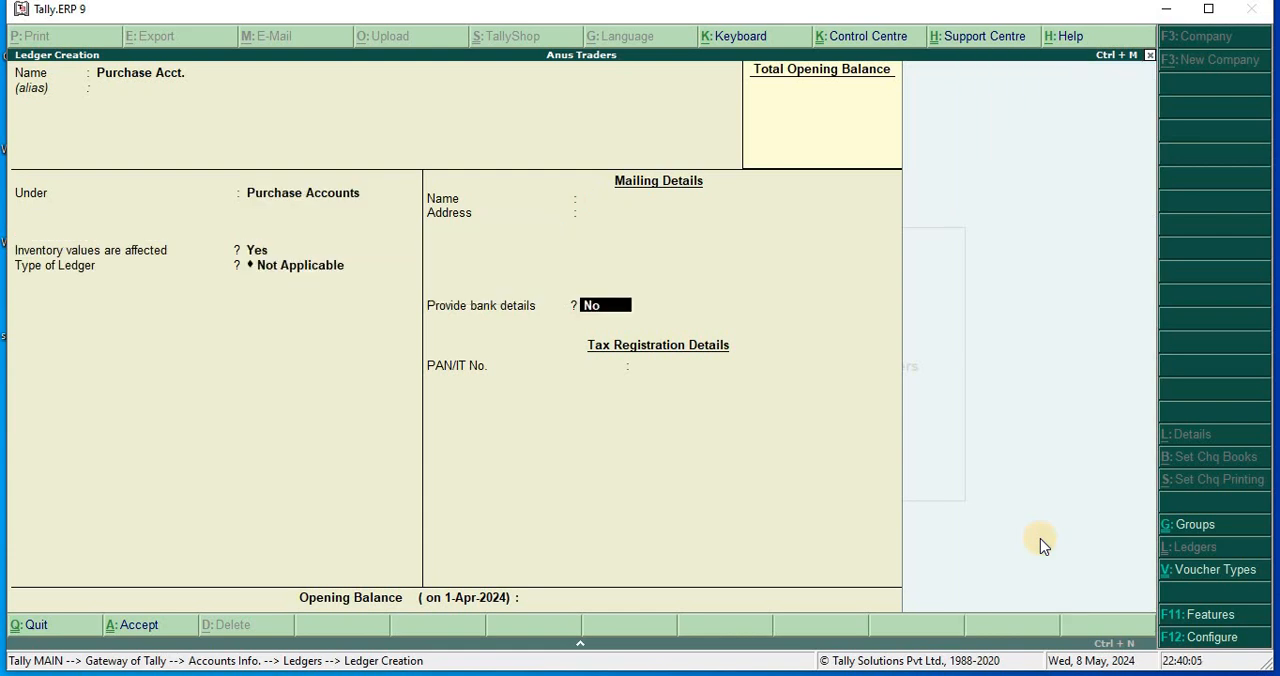
key("Return")
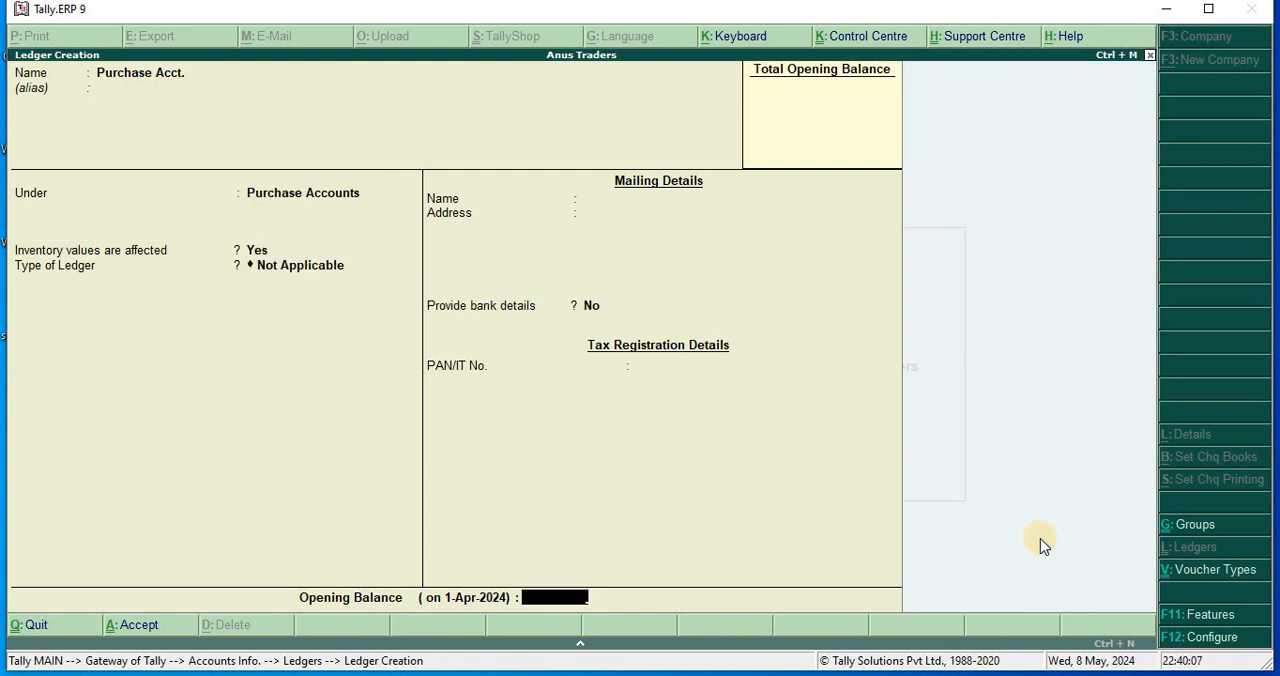
key("Return")
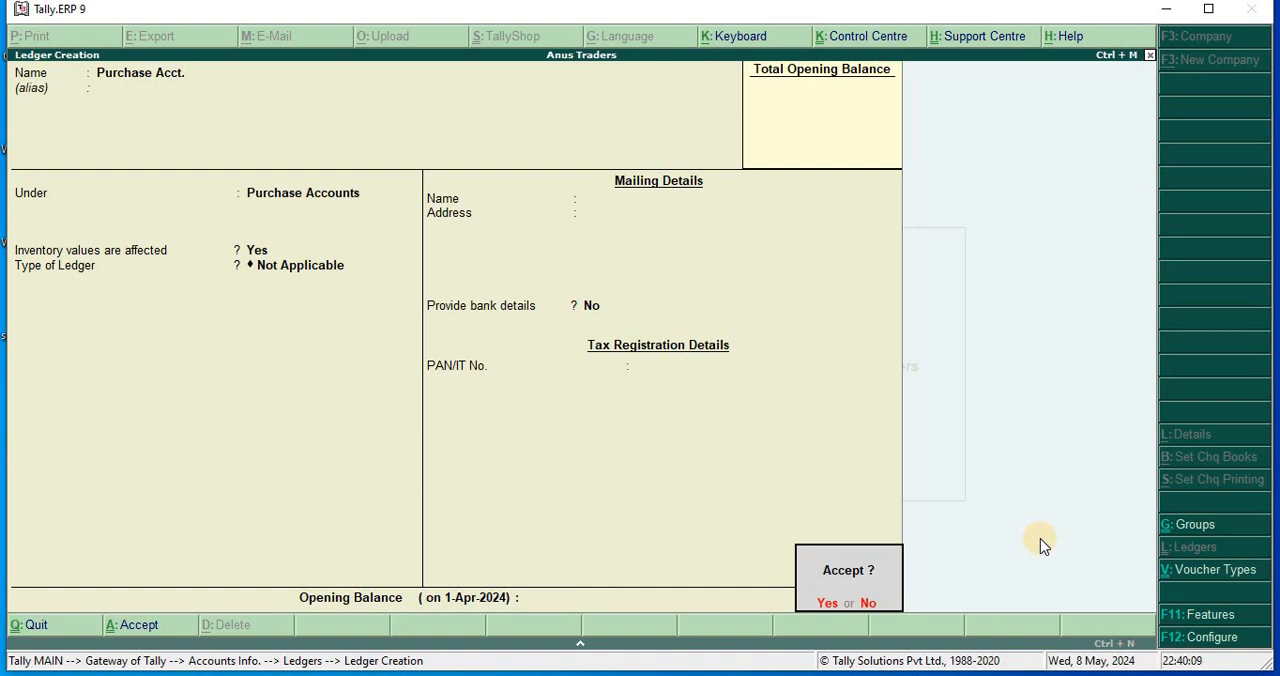
key("Return")
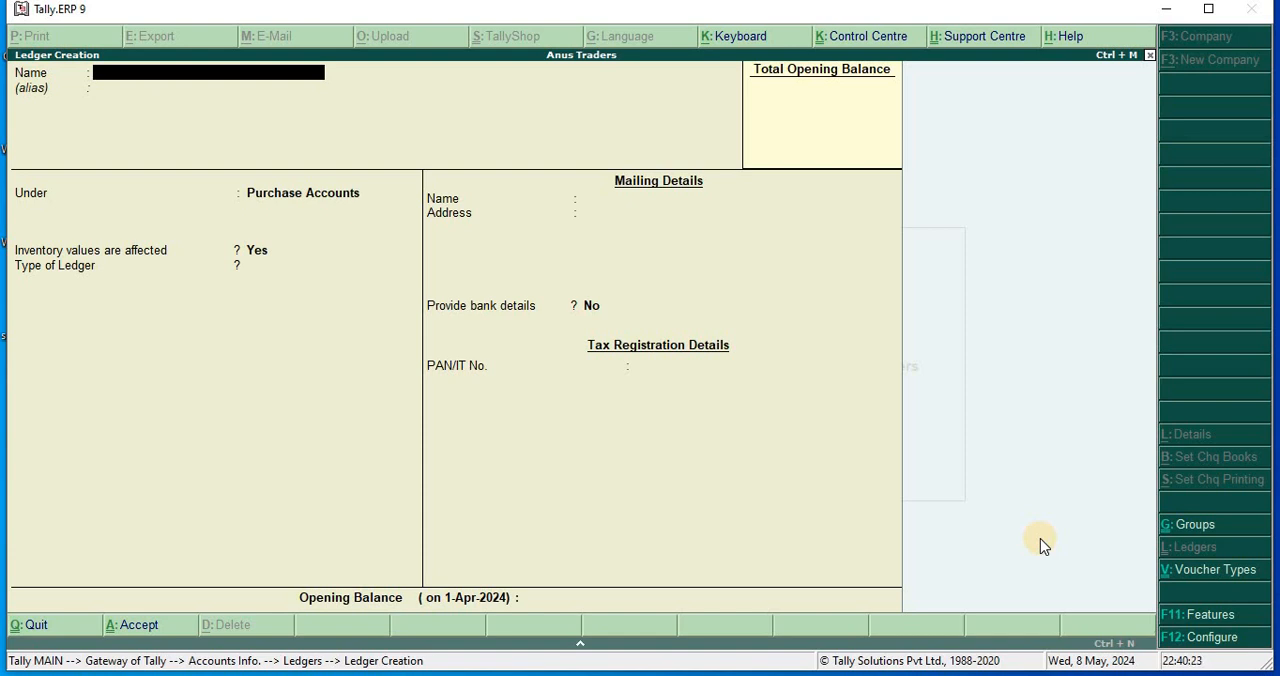
key("Escape")
key("y")
key("Escape")
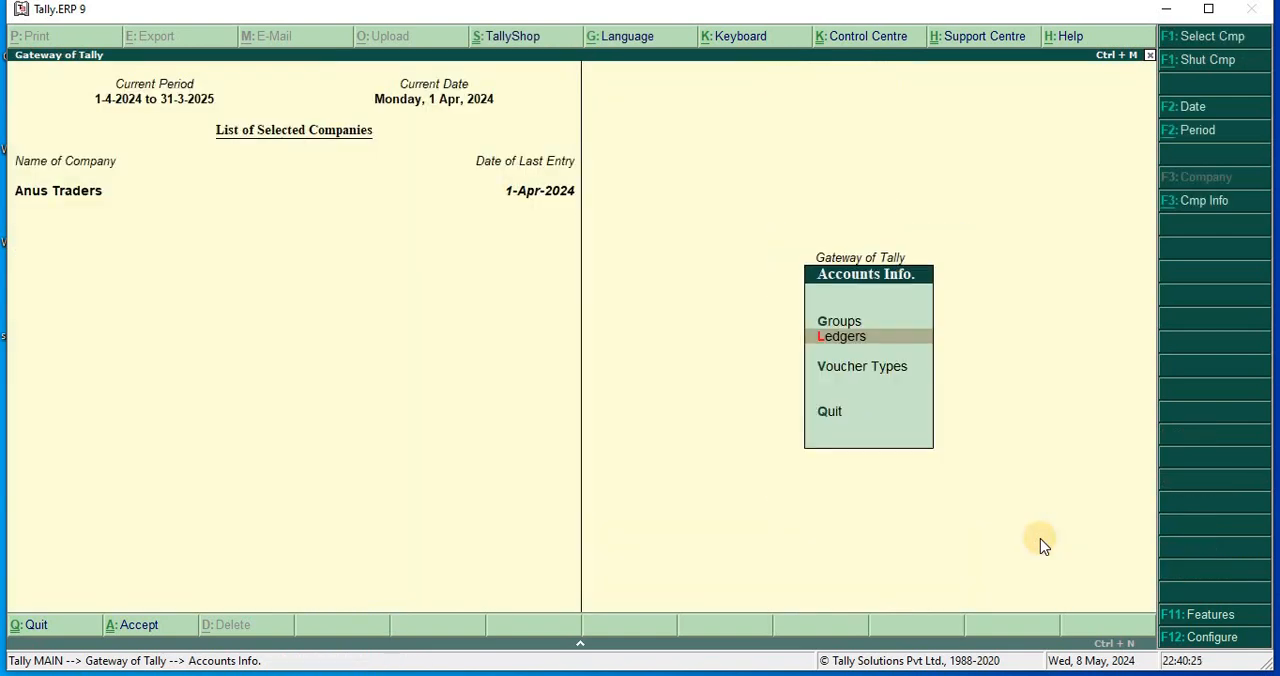
key("Escape")
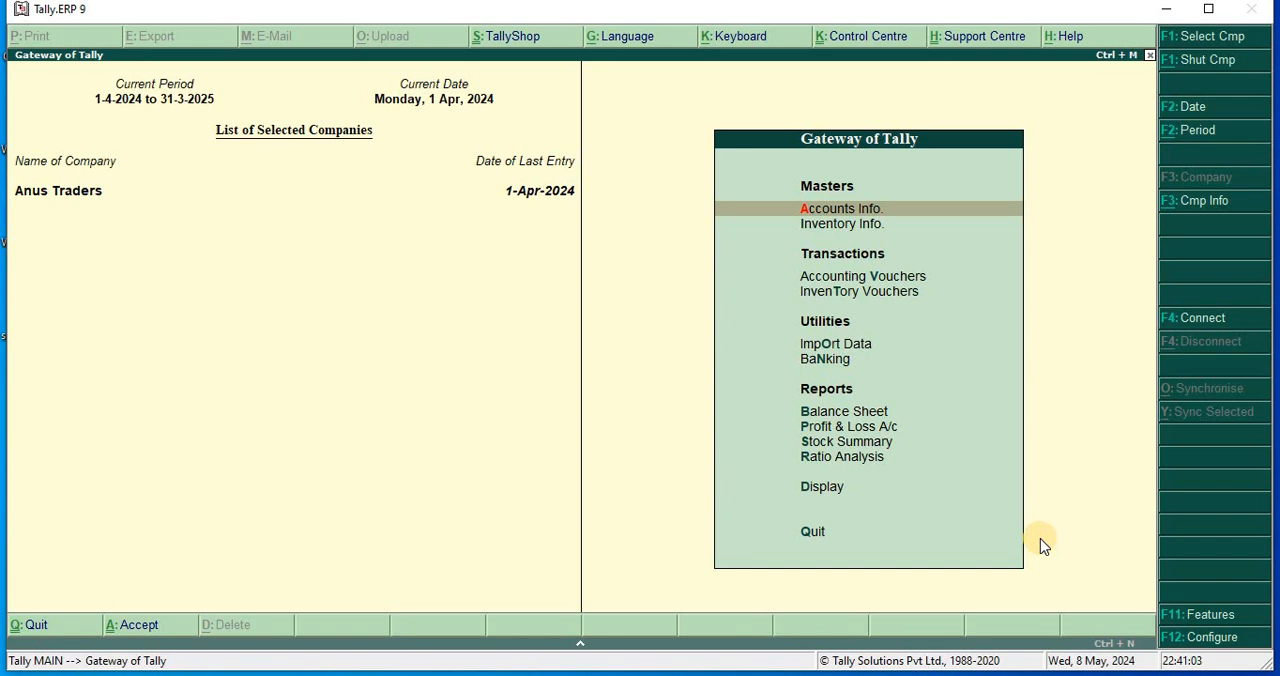
Open the creation form for a unit of measure under Inventory Info.
key("Down")
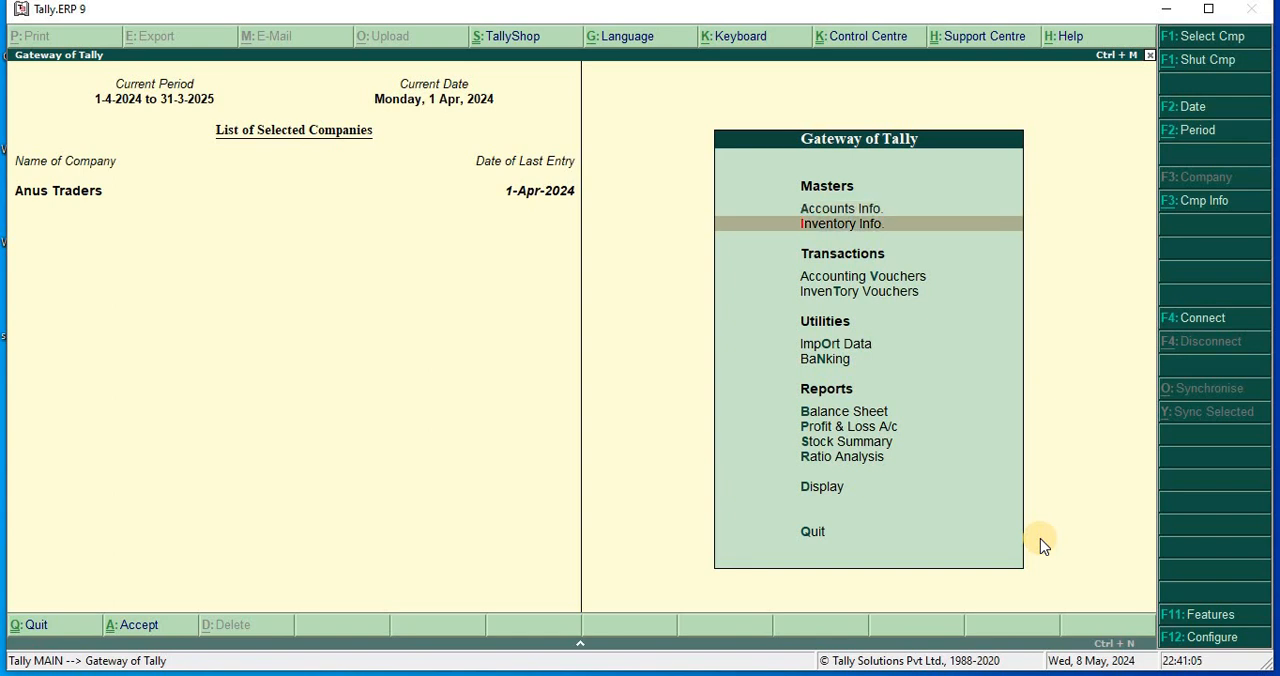
key("Return")
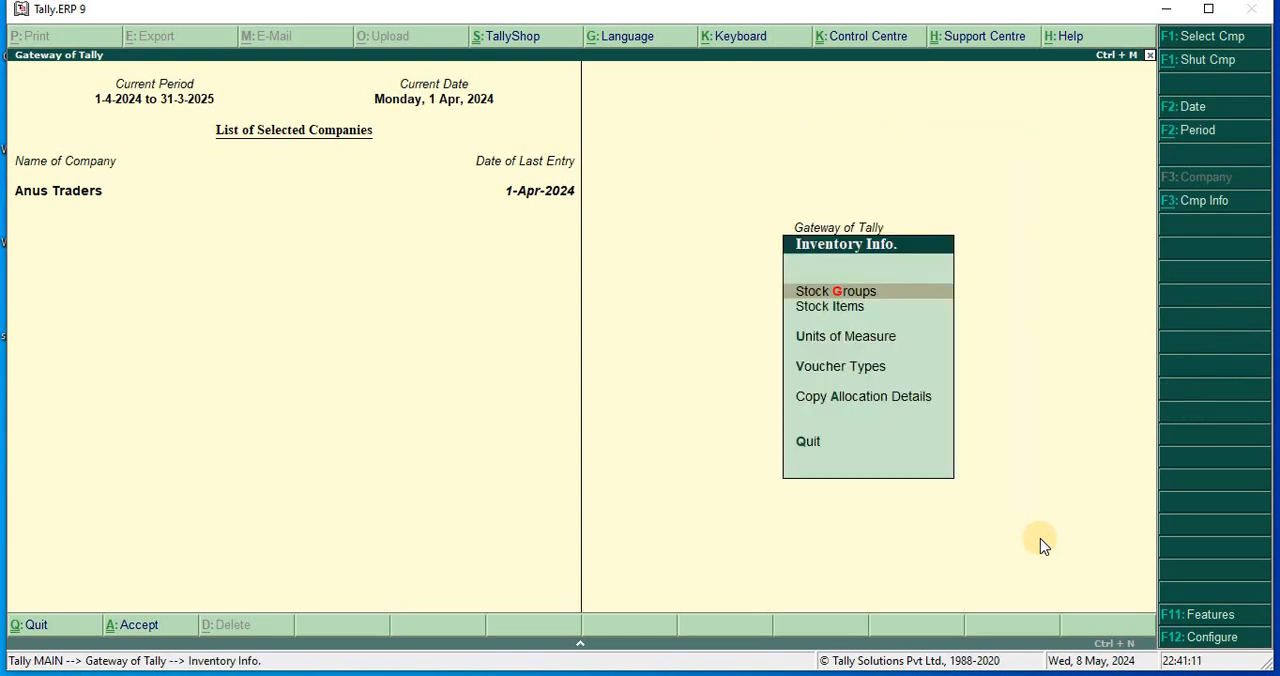
key("Down")
key("Down")
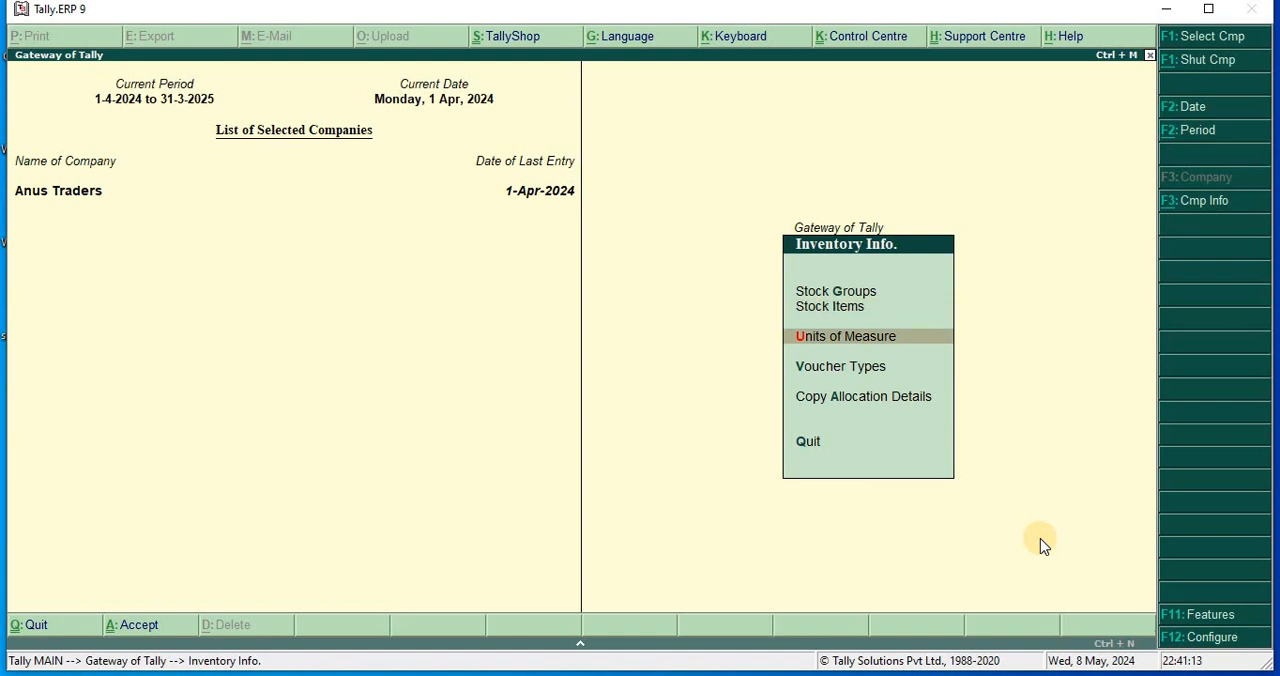
key("Return")
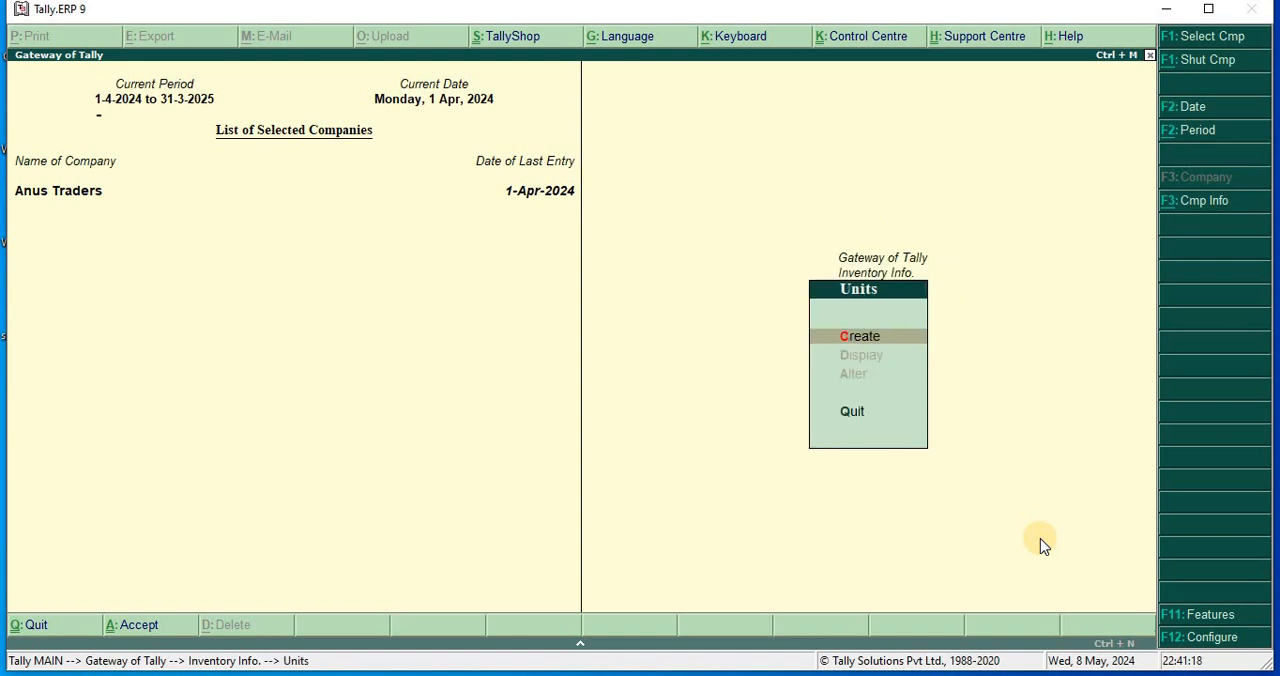
key("Return")
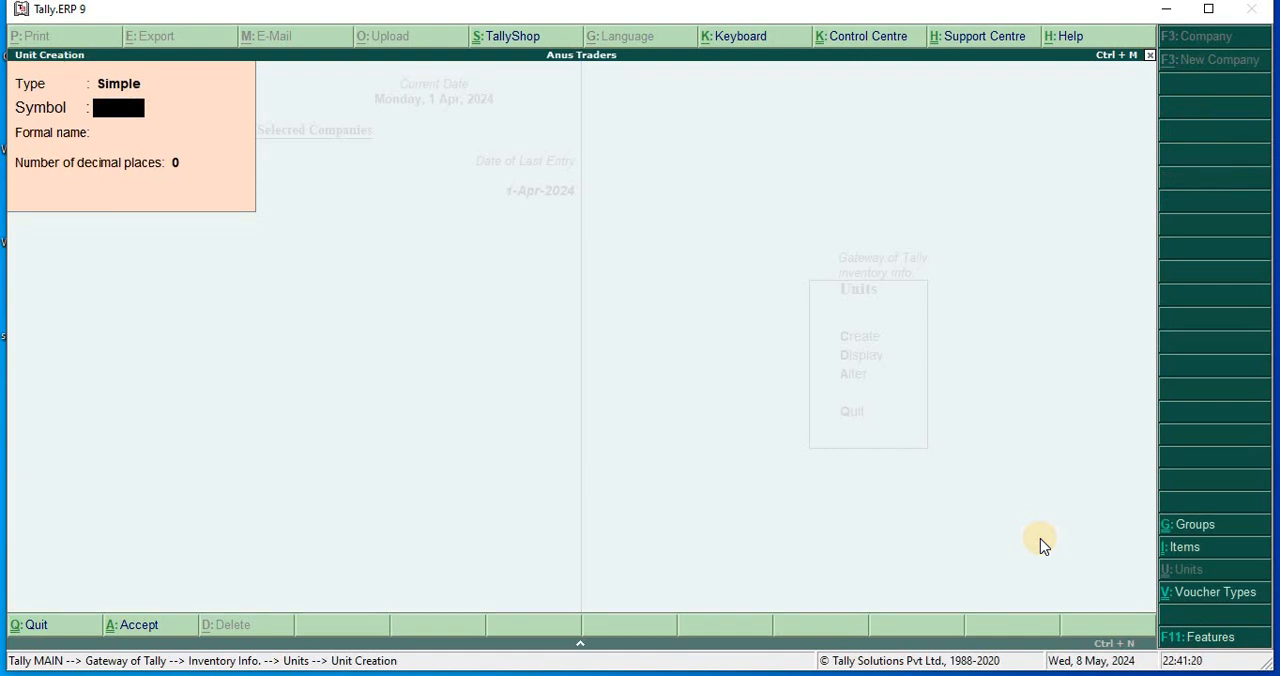
Create a simple unit with the symbol Kg, formal name Kilorgram and 2 decimal places, and save it.
type("Kg")
key("Return")
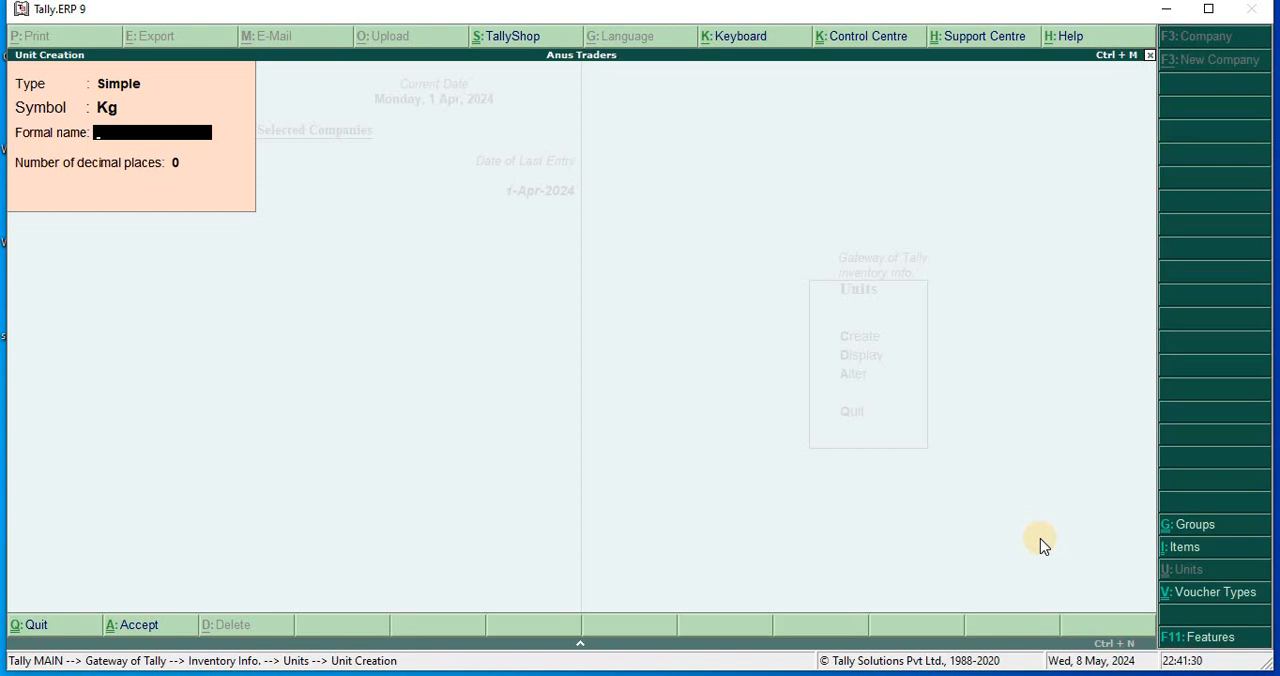
type("Kilorgram")
key("Return")
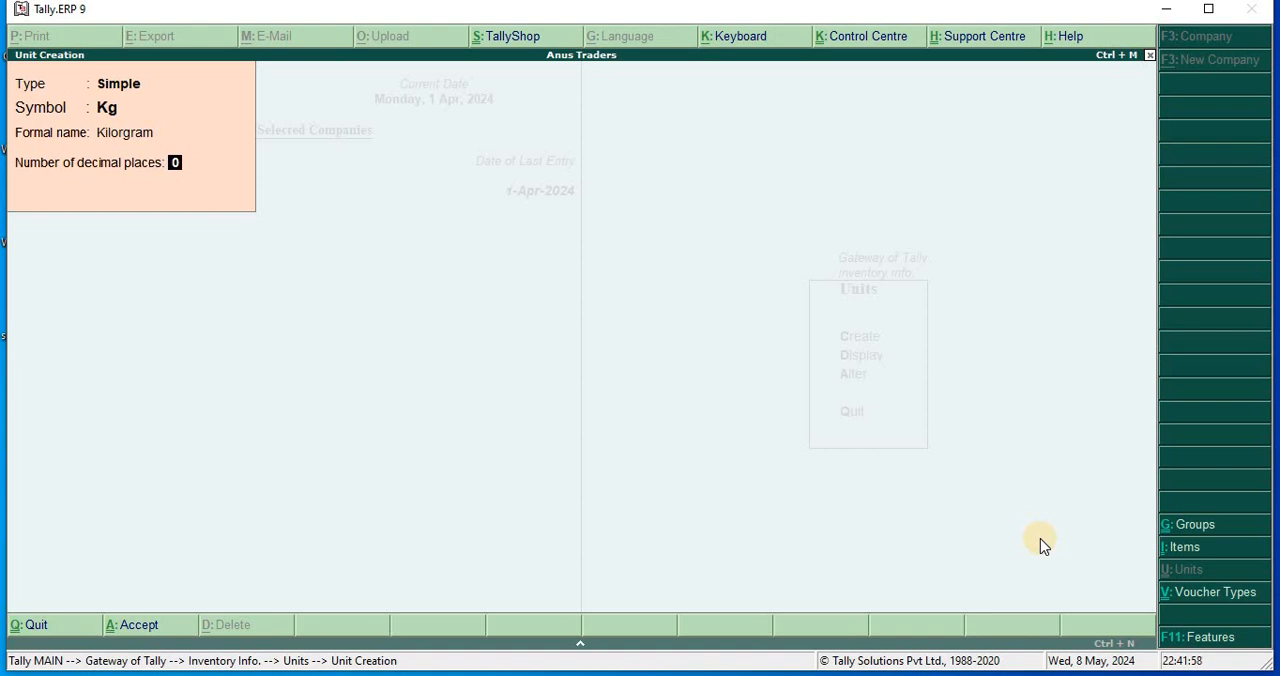
type("2")
key("Return")
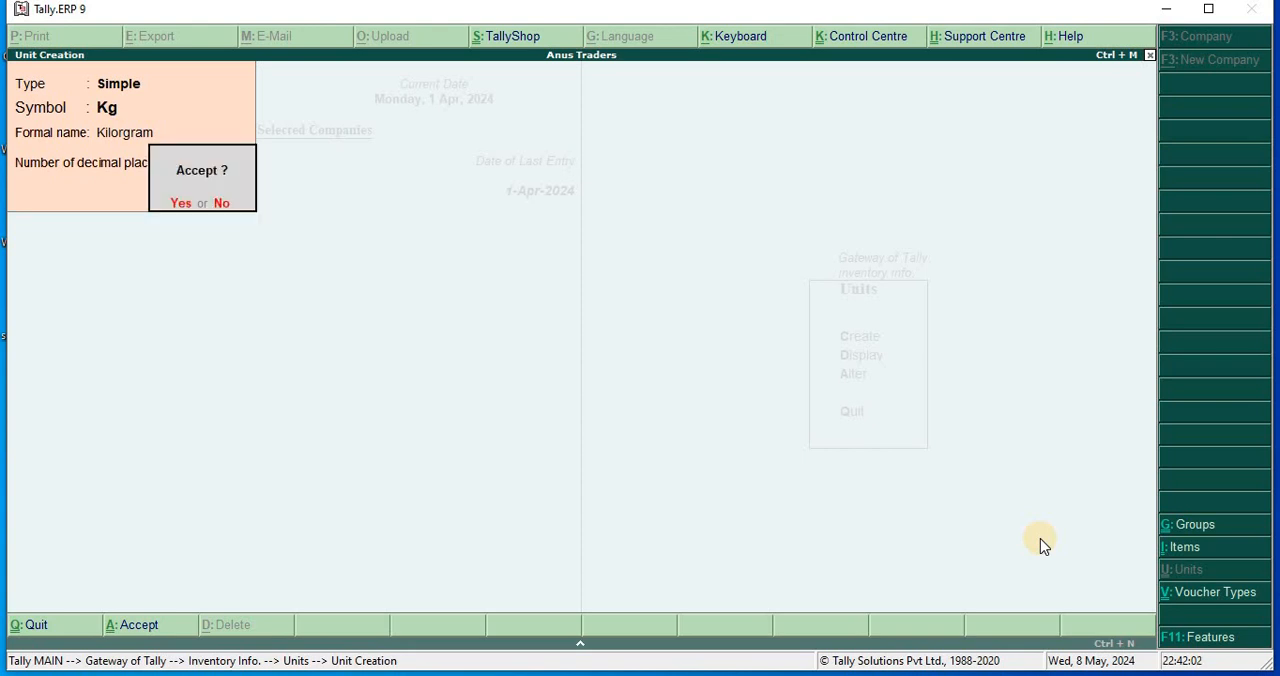
key("Return")
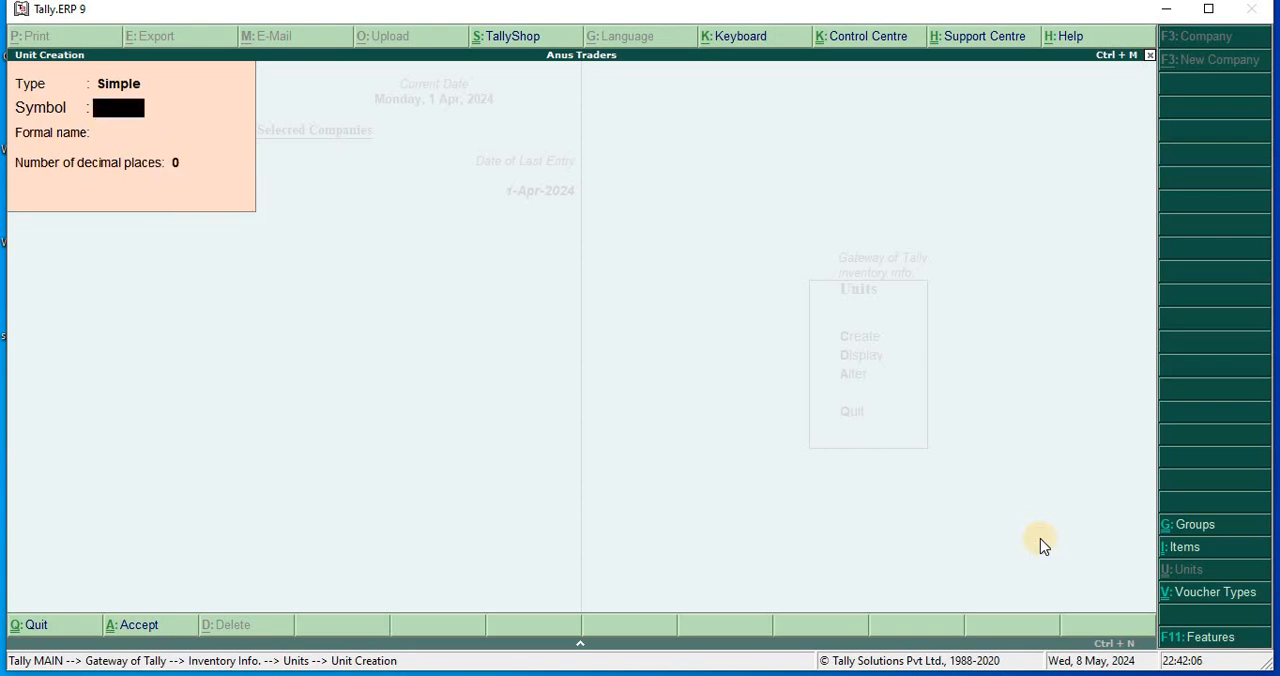
Create a second simple unit with the symbol pse, no formal name and 2 decimal places, and save it.
type("pse")
key("Return")
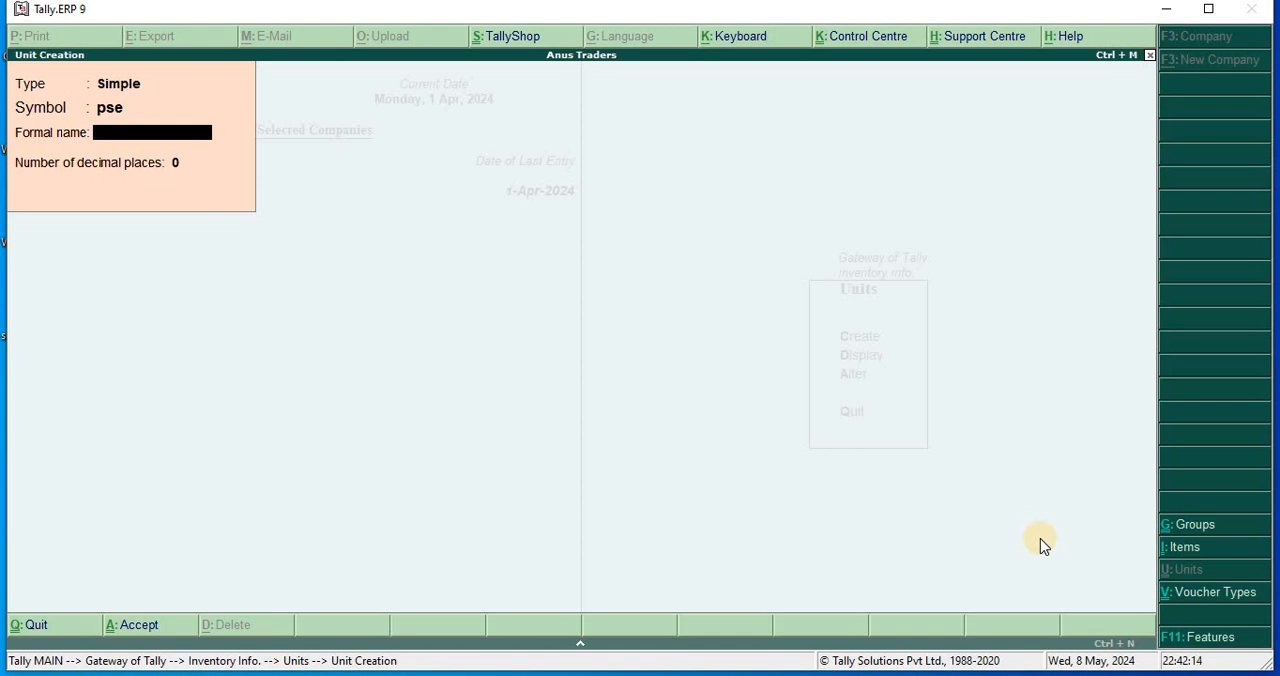
key("Return")
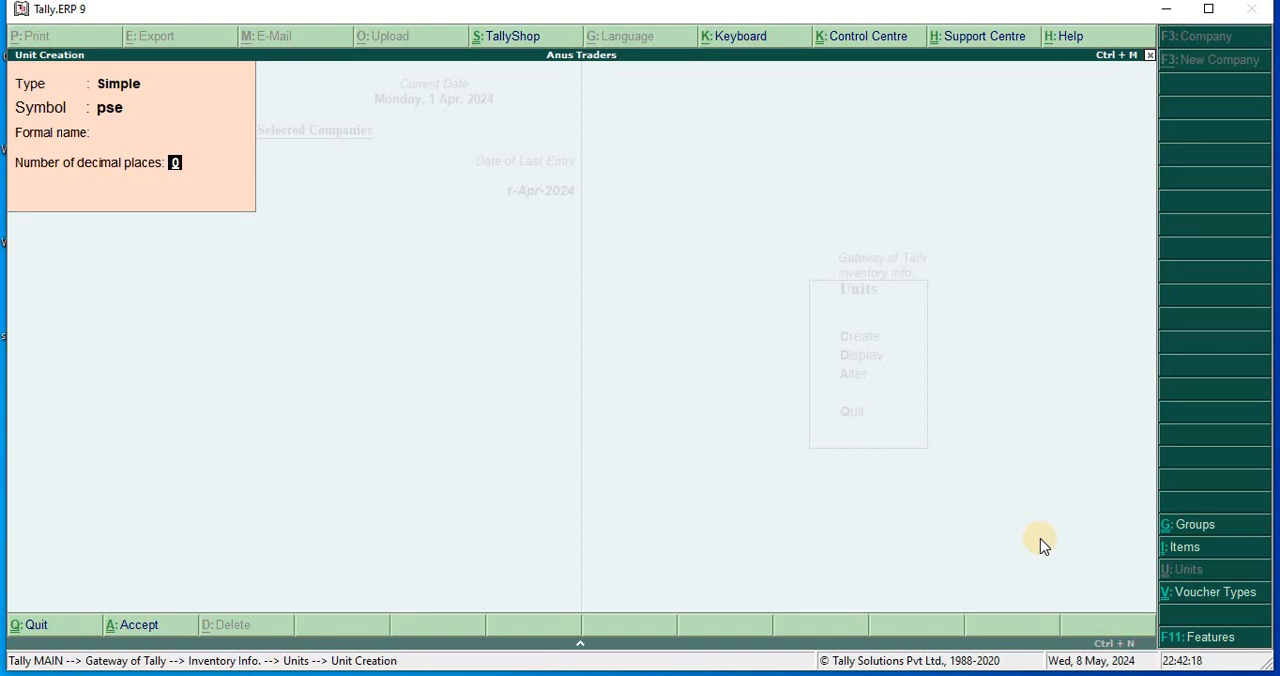
type("2")
key("Return")
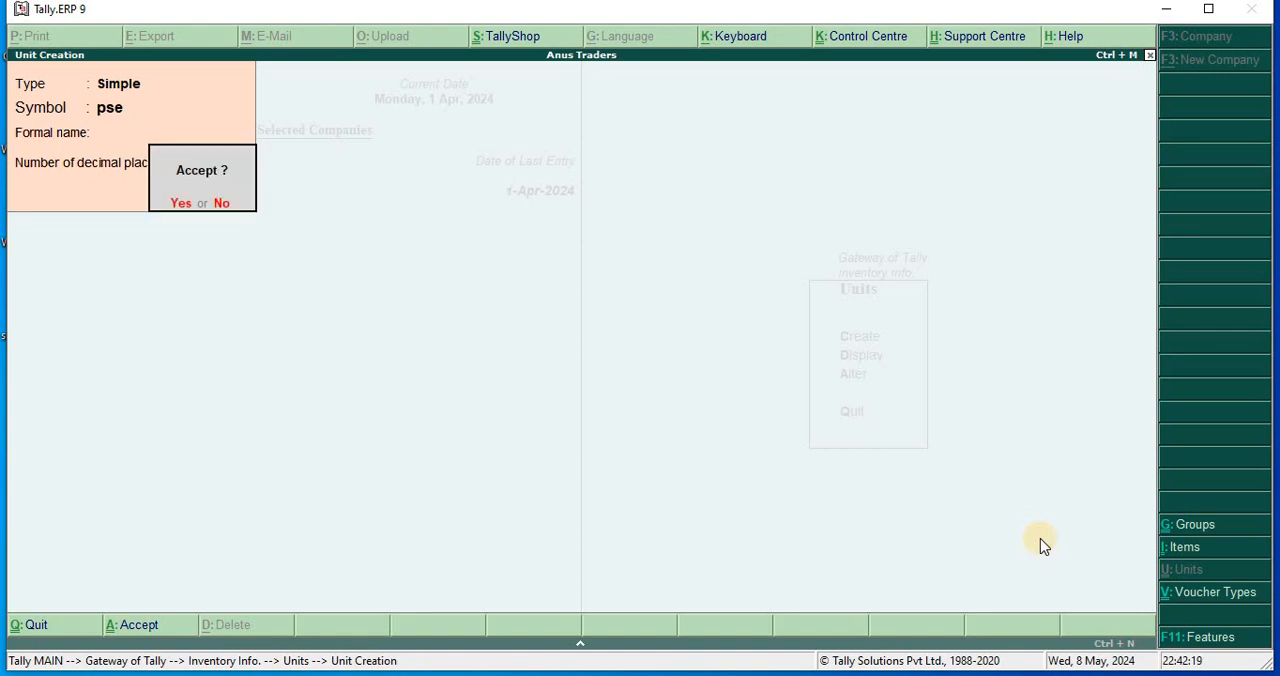
key("Return")
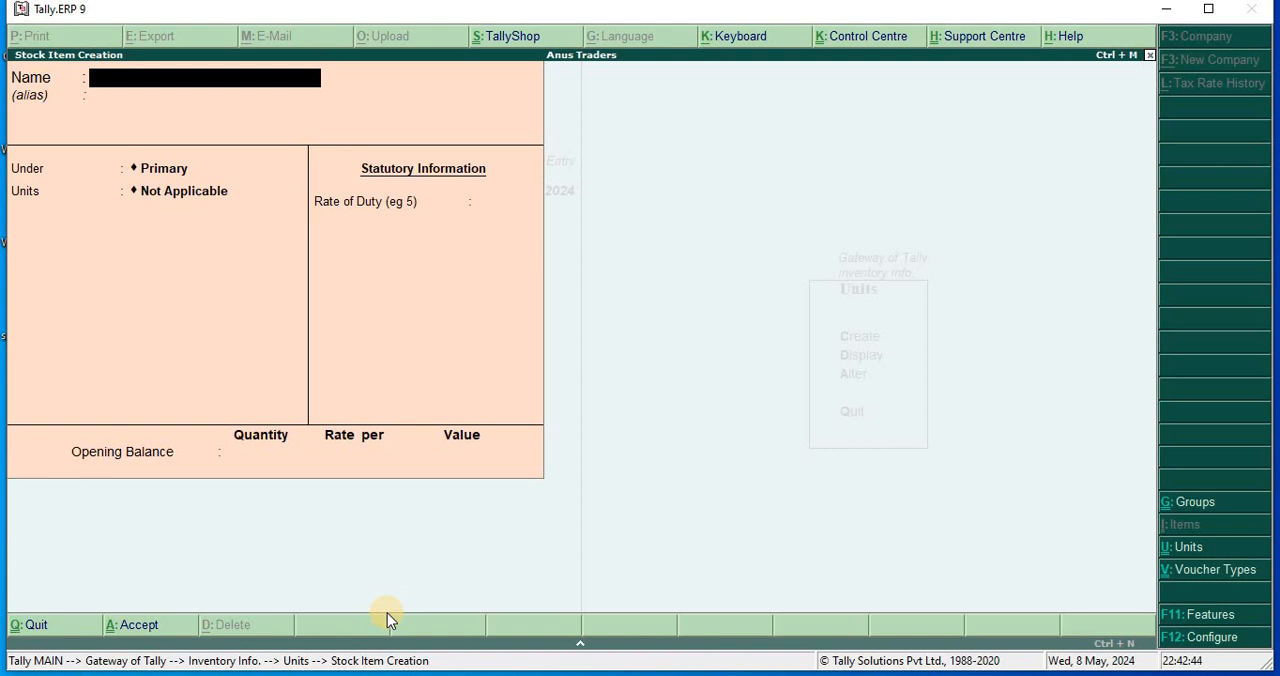
Create the stock item Rice under Primary with the unit Kg, without a duty rate or opening balance, and save it.
type("Rice")
key("Return")
key("Return")
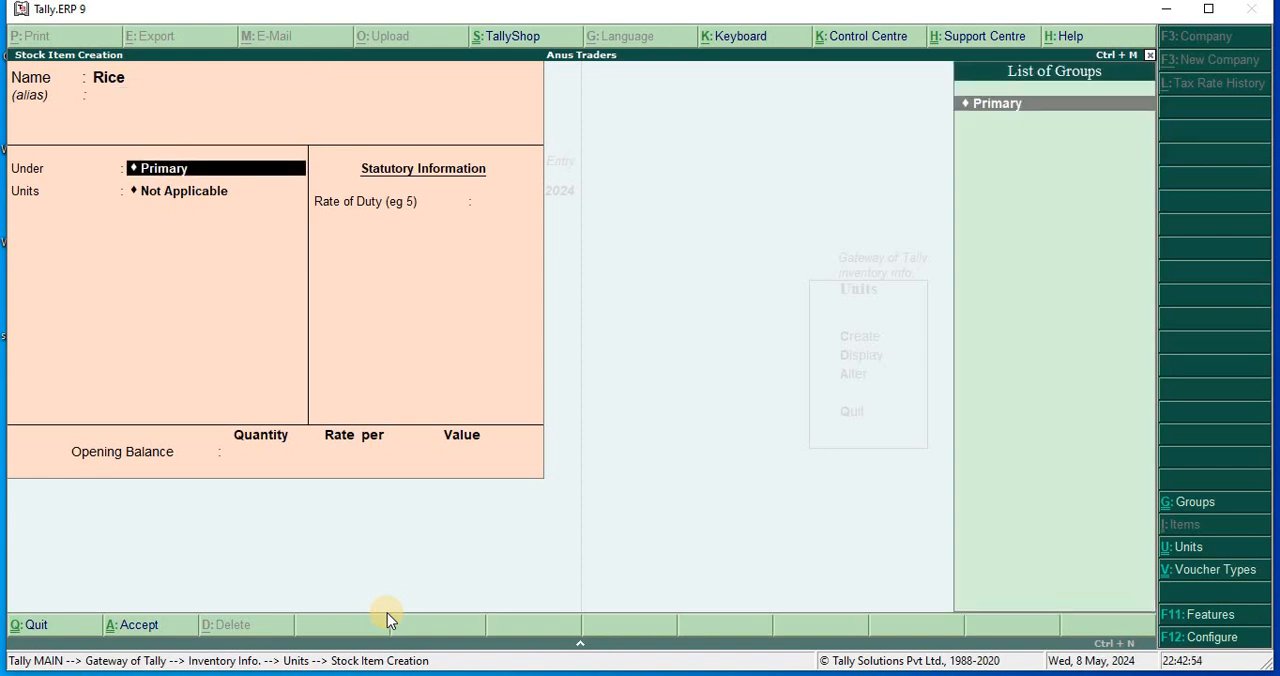
key("Return")
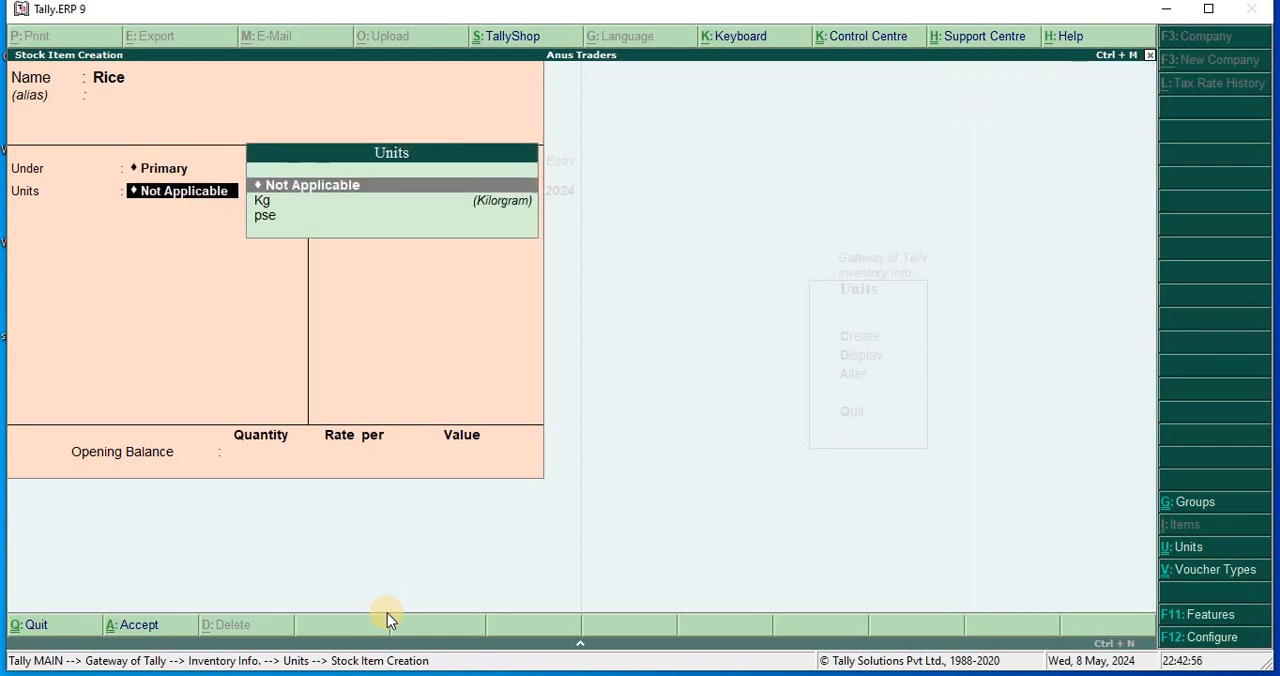
key("Down")
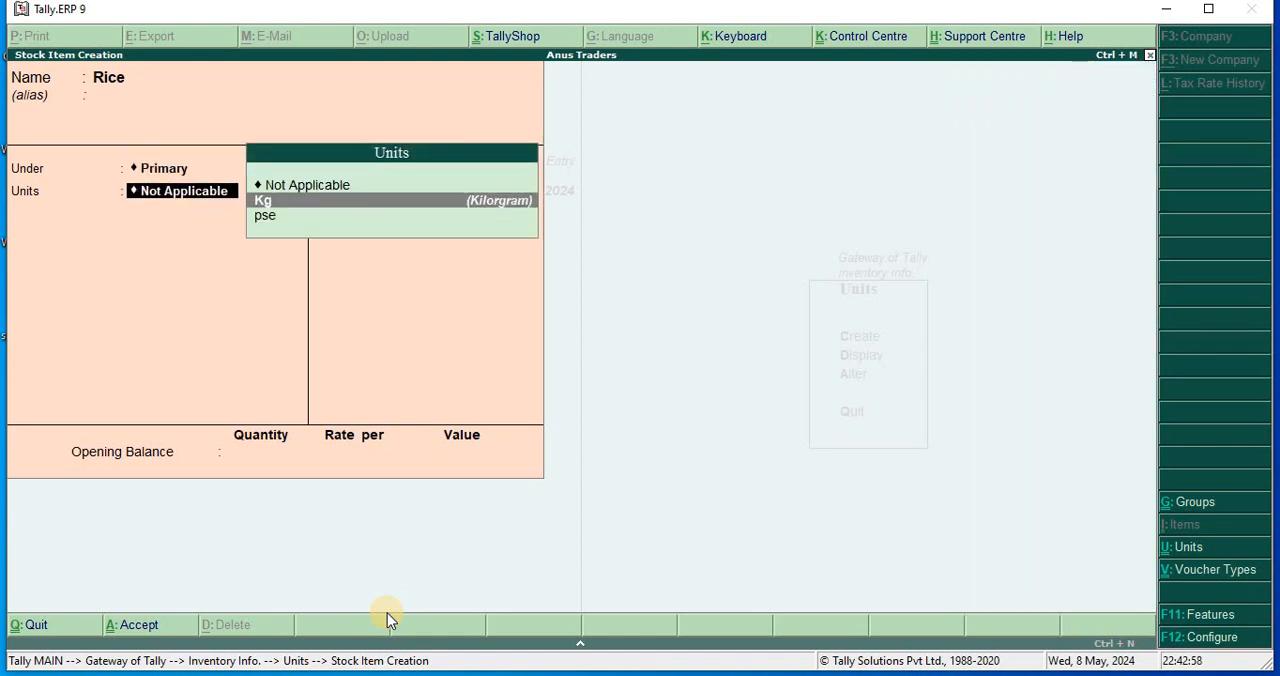
key("Return")
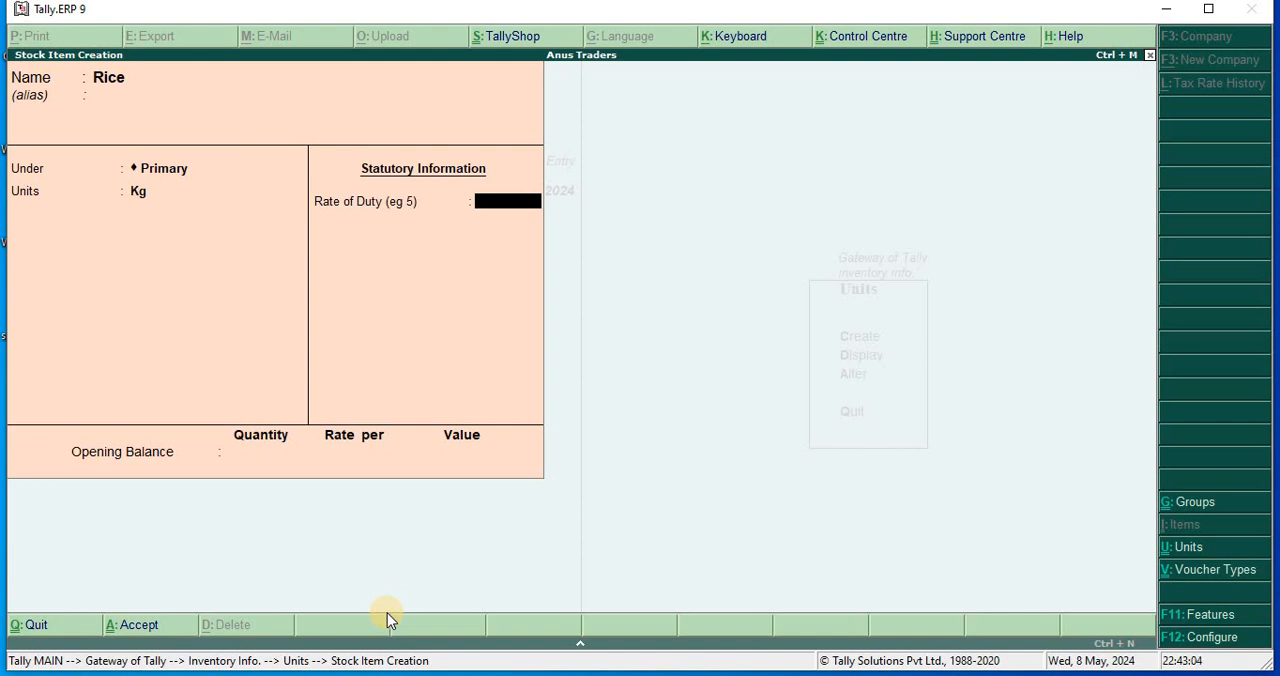
key("Return")
key("Return")
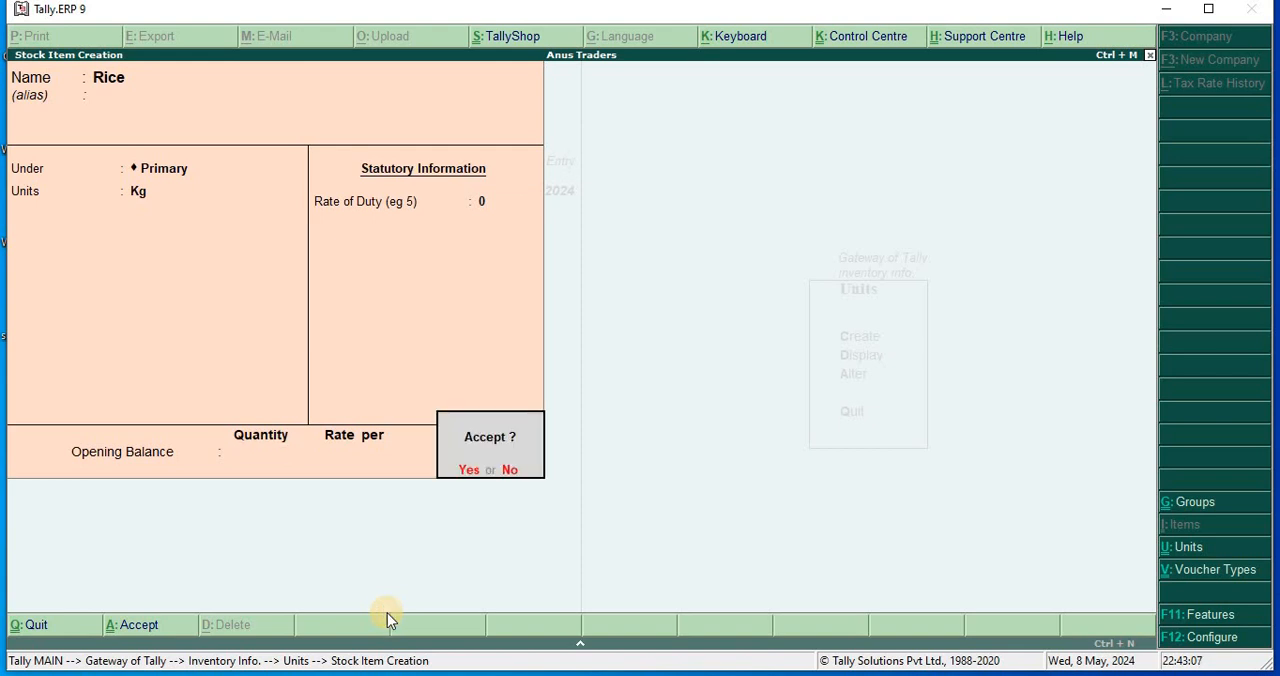
key("y")
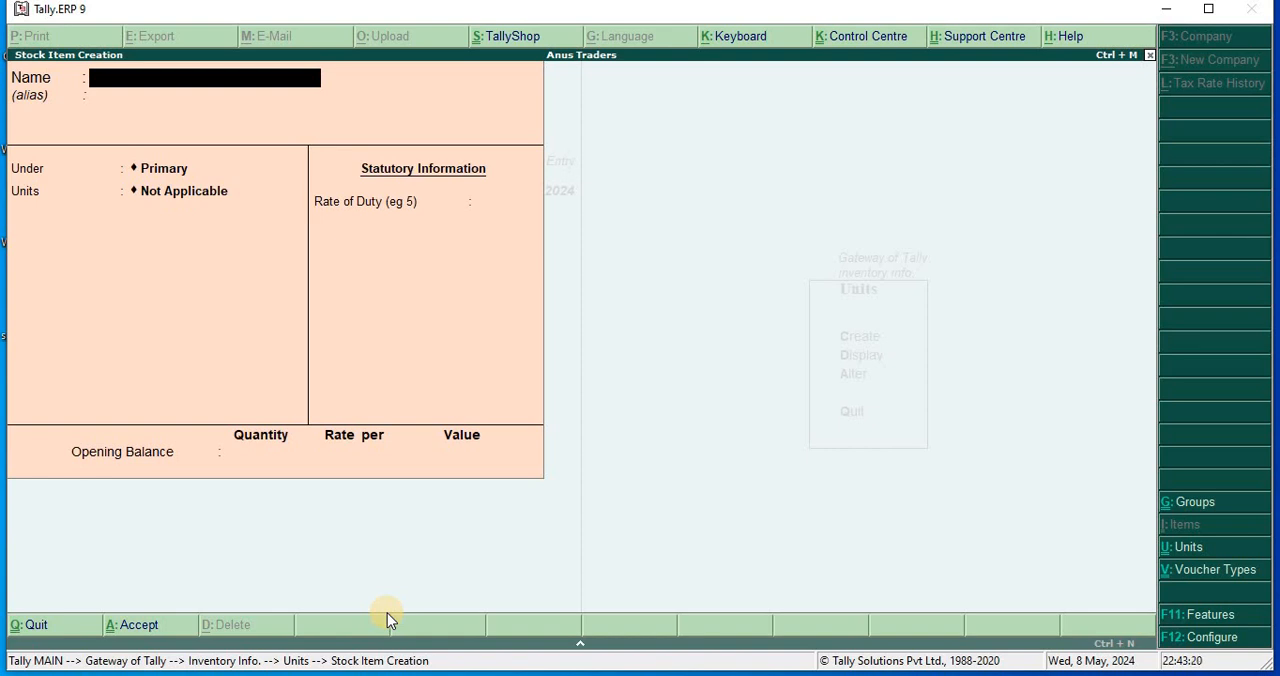
Create the stock item Computers under Primary with the unit pse, without a duty rate or opening balance, and save it.
type("Computers")
key("Return")
key("Return")
key("Return")
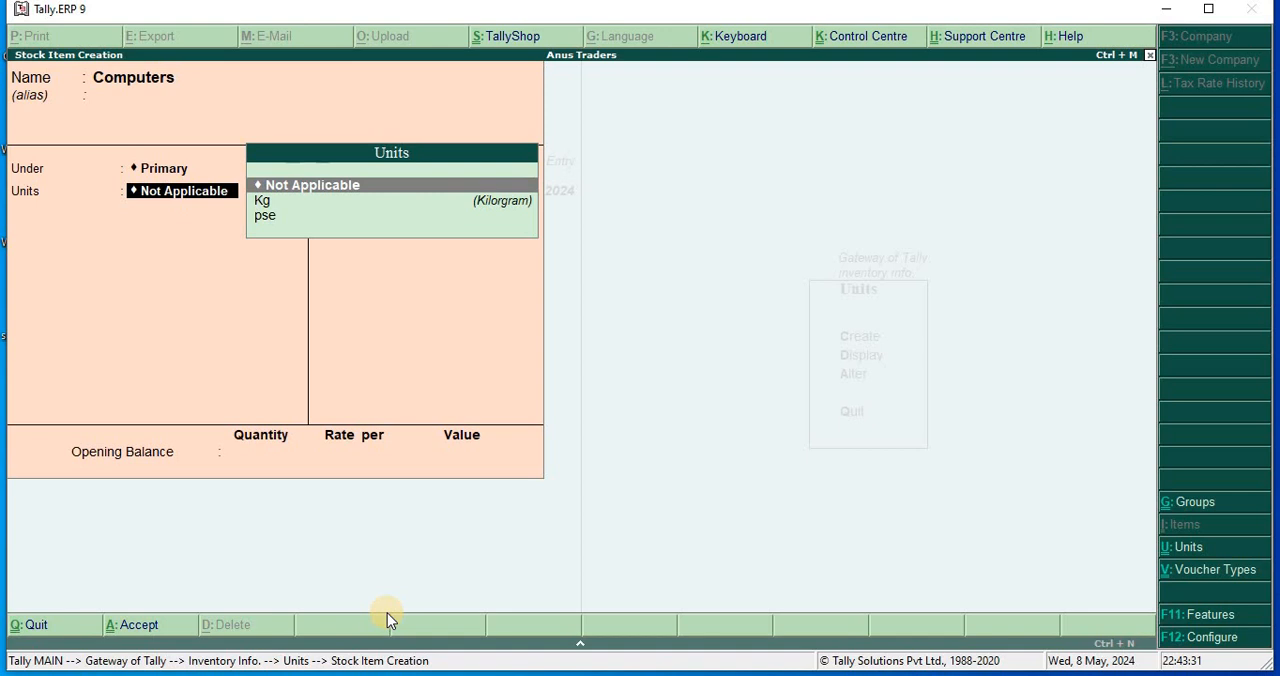
key("Down")
key("Down")
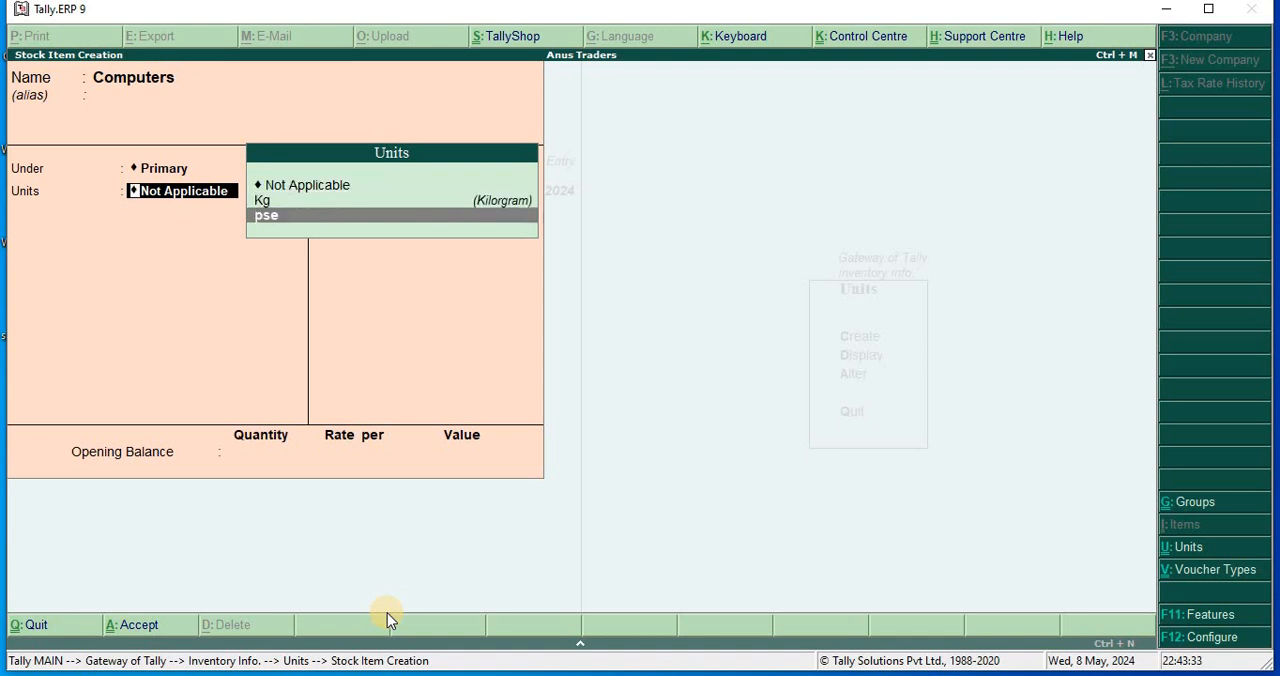
key("Return")
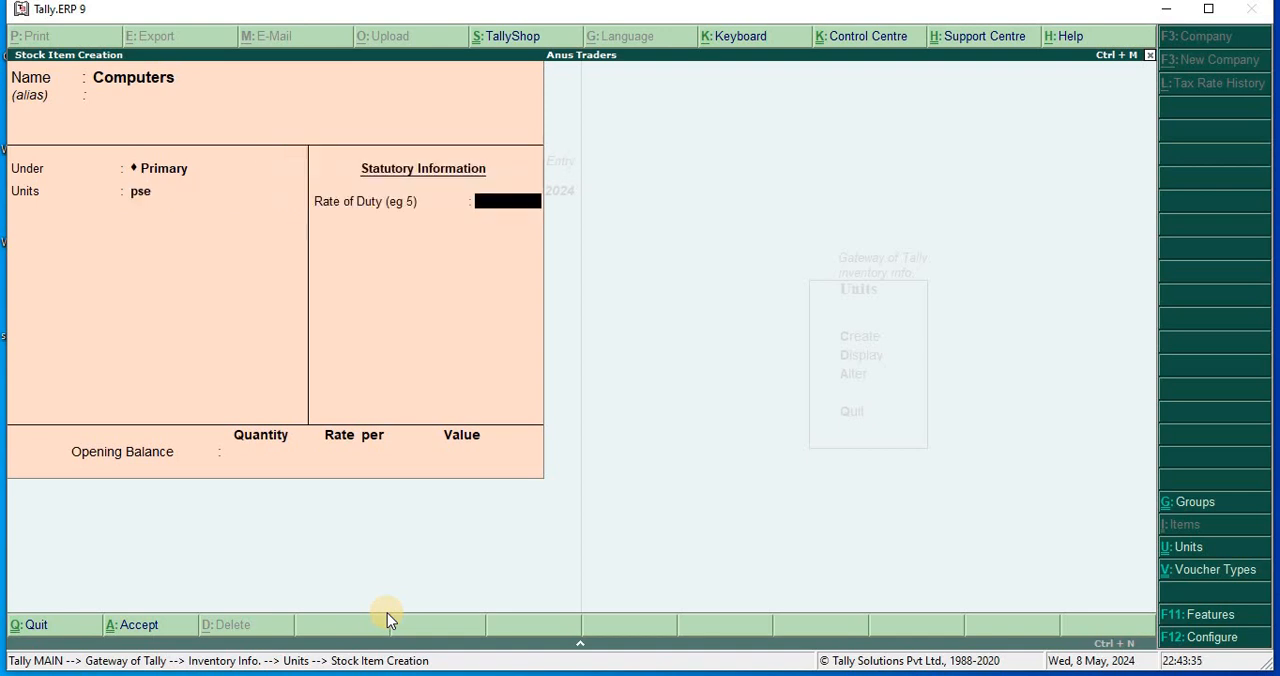
key("Return")
key("Return")
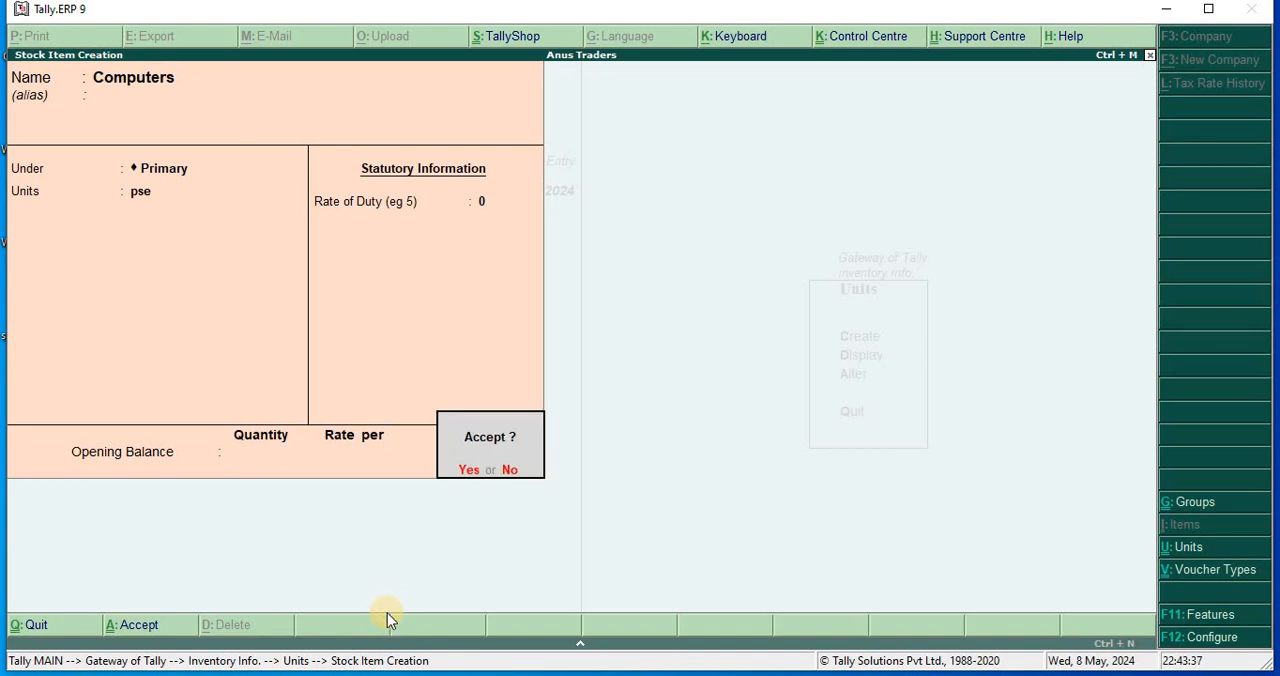
key("Return")
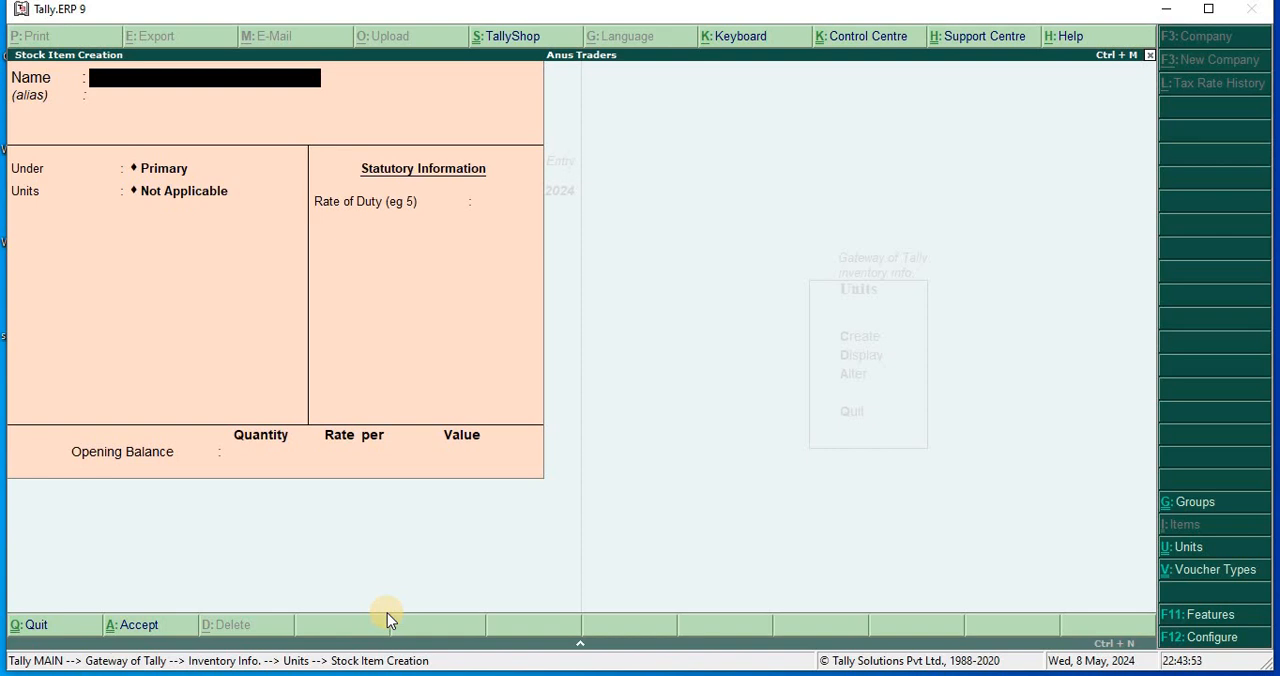
Leave stock item creation and start creating a single ledger in the accounts masters.
key("Escape")
key("y")
key("Escape")
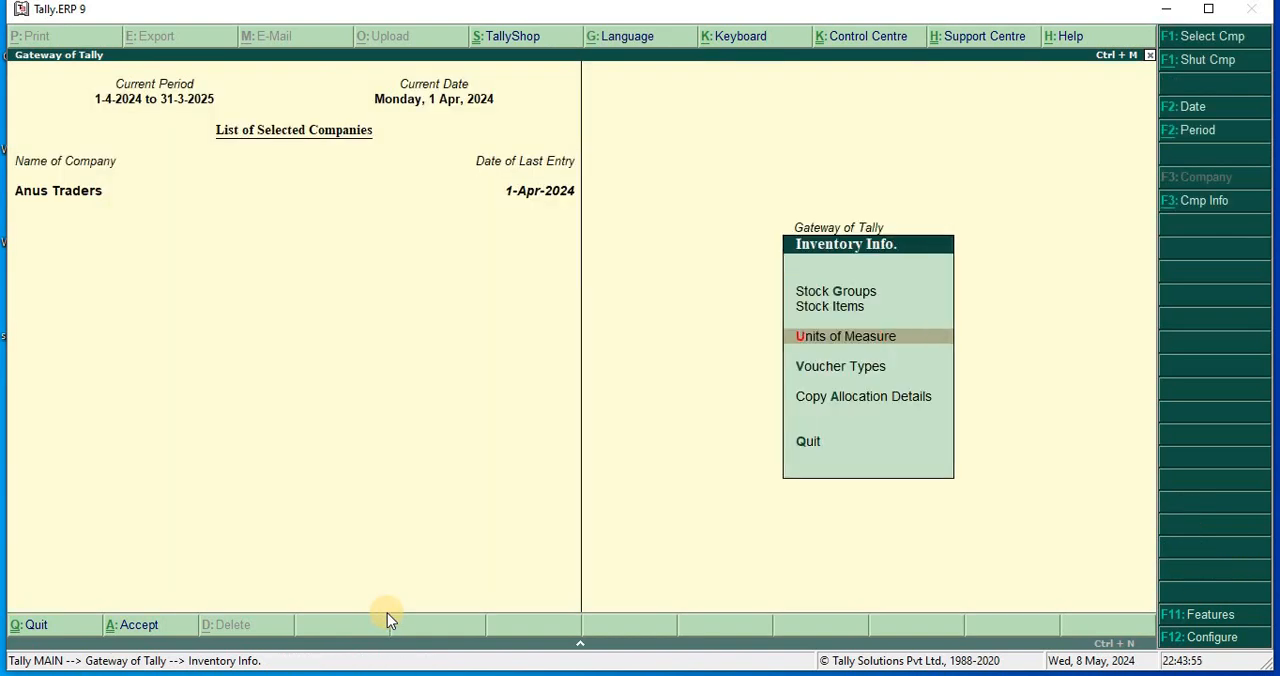
key("Escape")
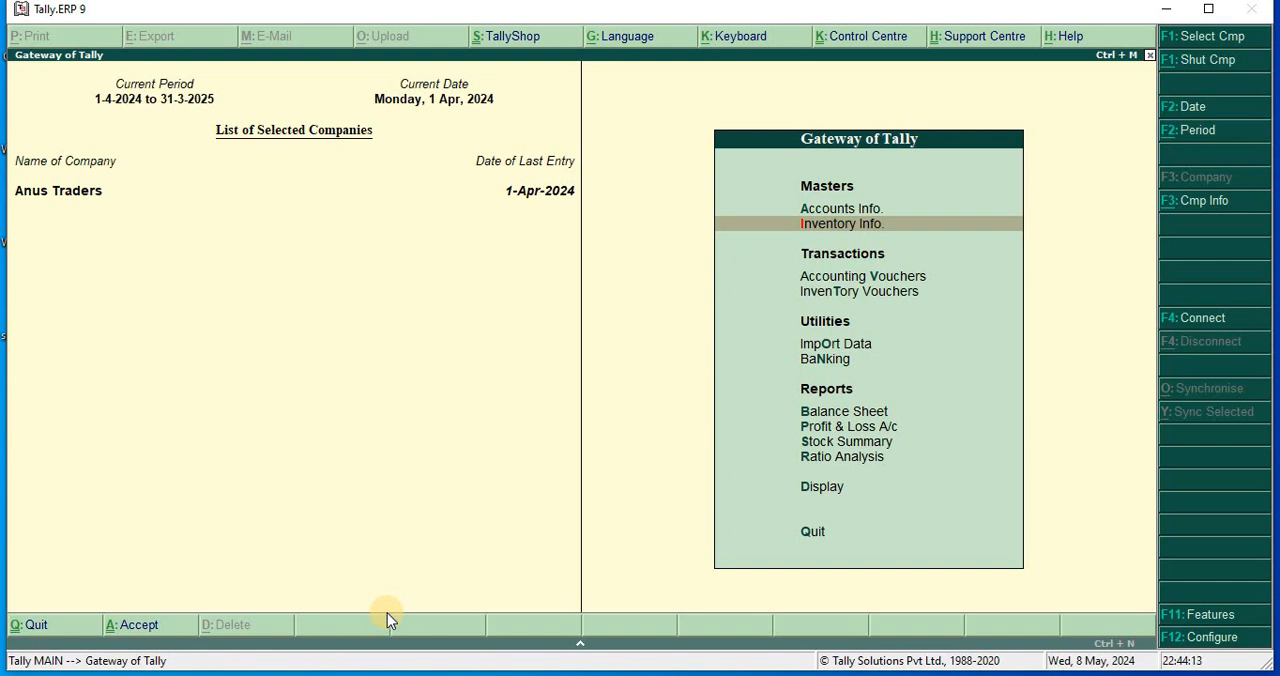
key("Up")
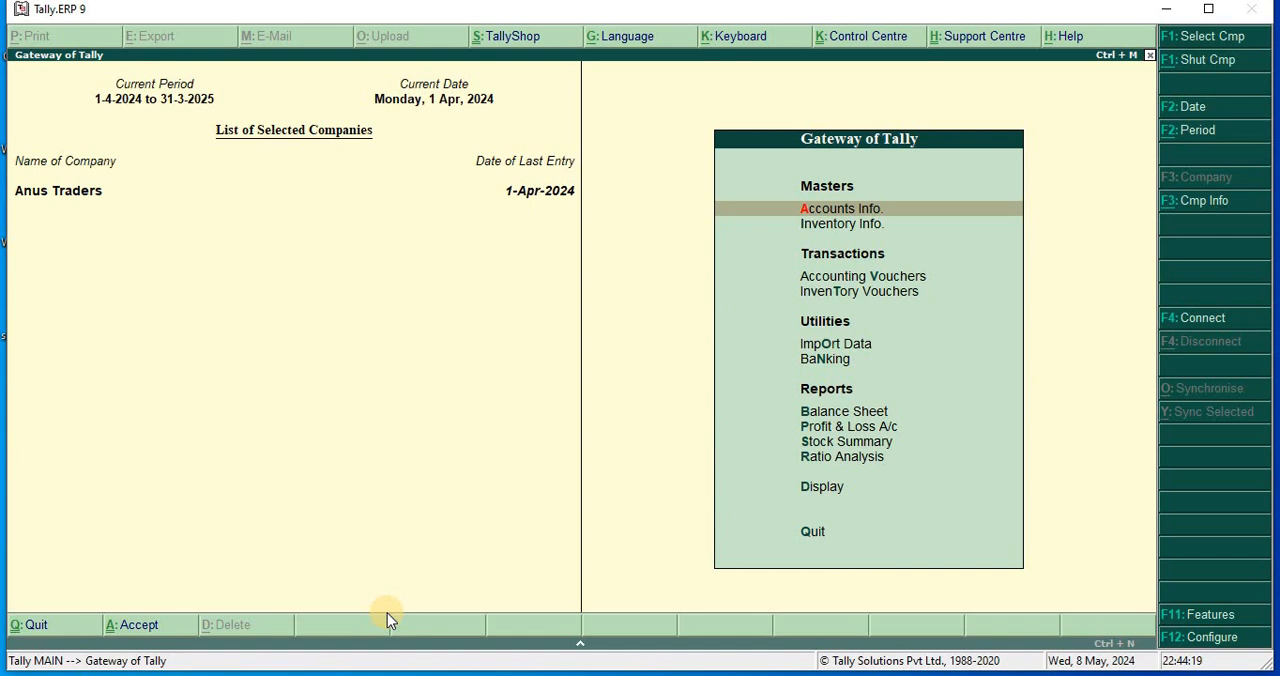
key("Return")
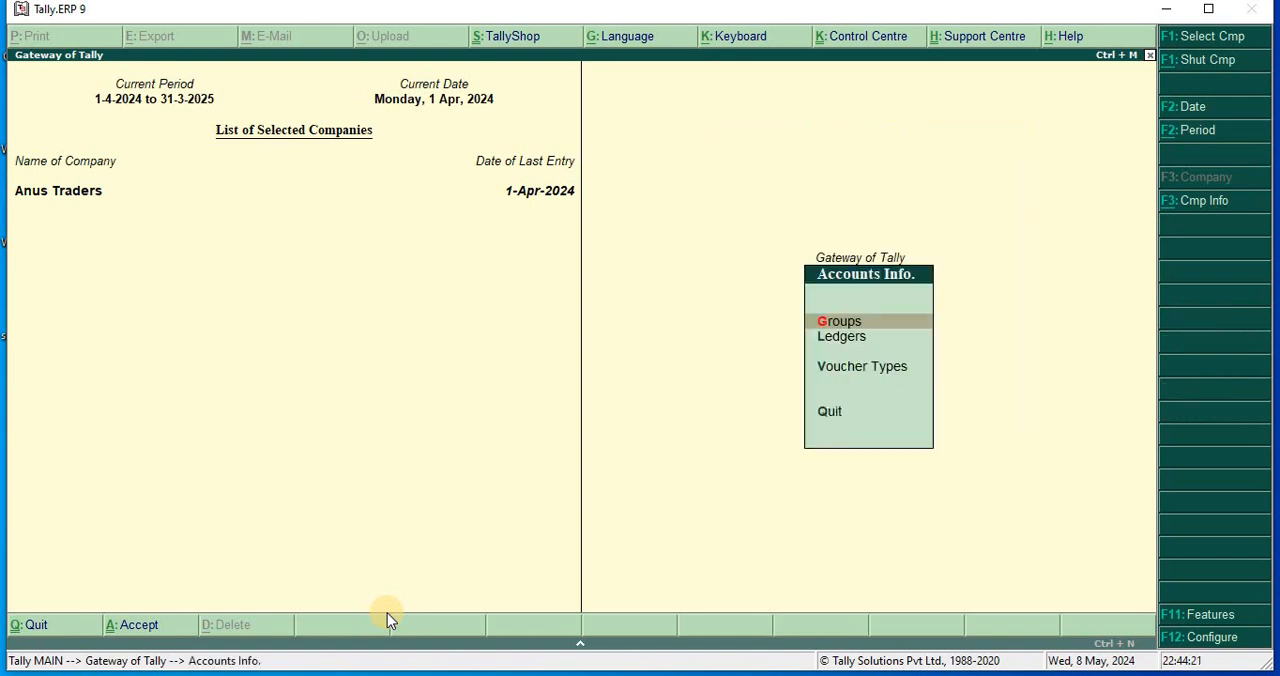
key("Down")
key("Return")
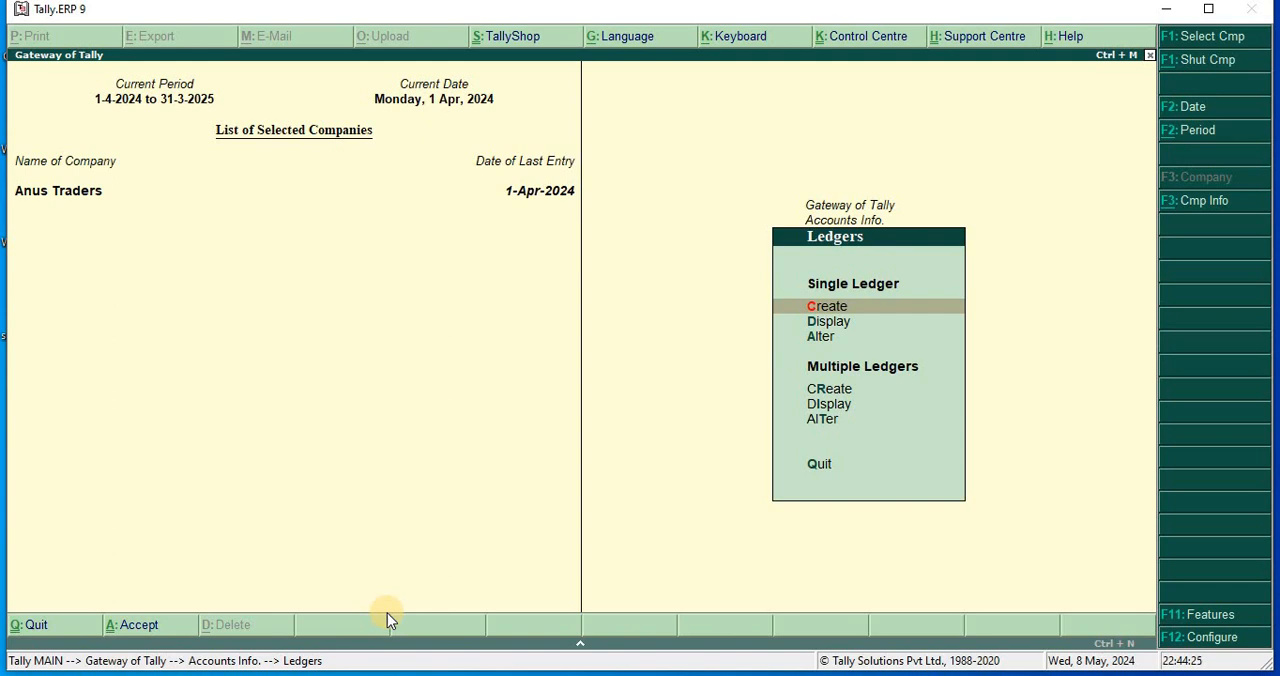
key("Return")
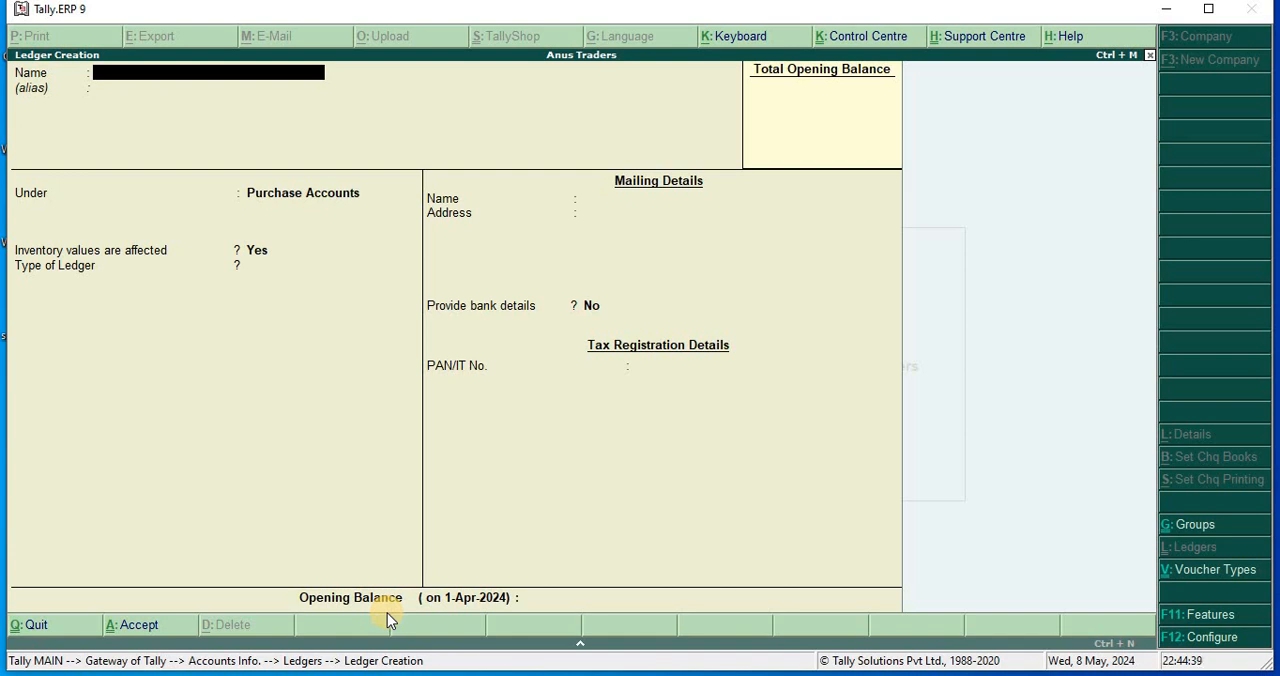
Name the new ledger Seprate Dist on Purchase Prots, without an alias.
type("D")
key("BackSpace")
type("Seprate Dist on Pur")
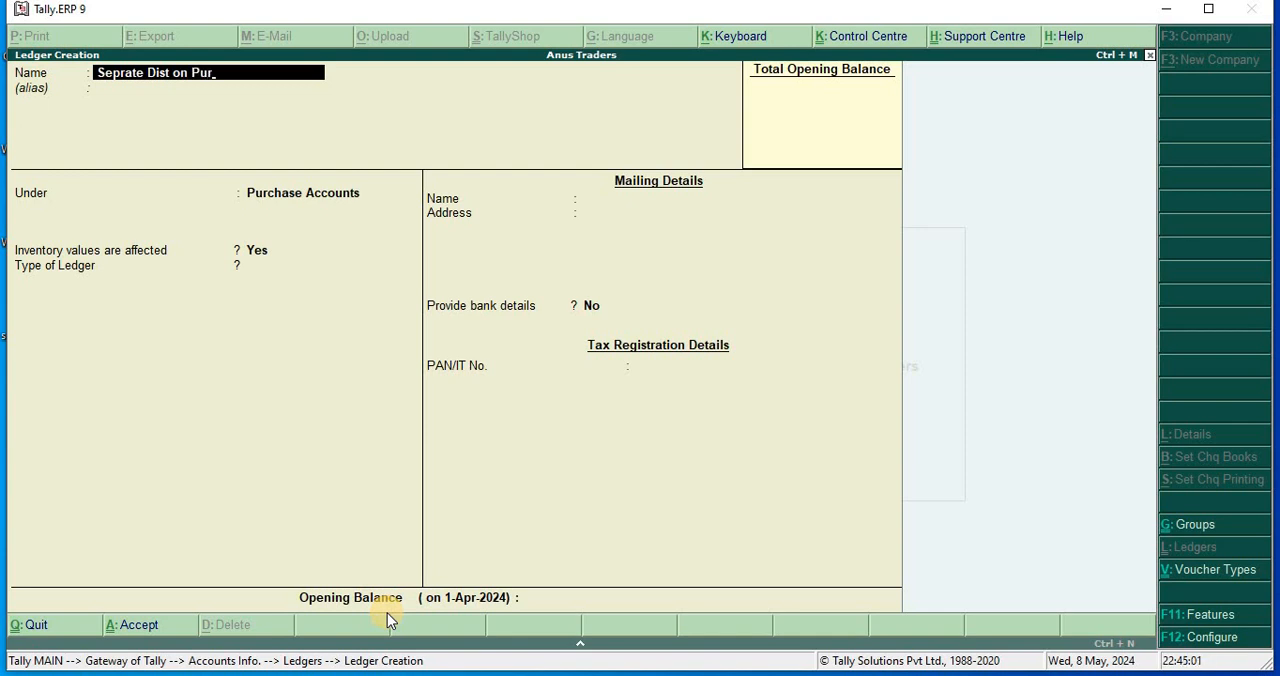
type("chase Prots")
key("Return")
key("Return")
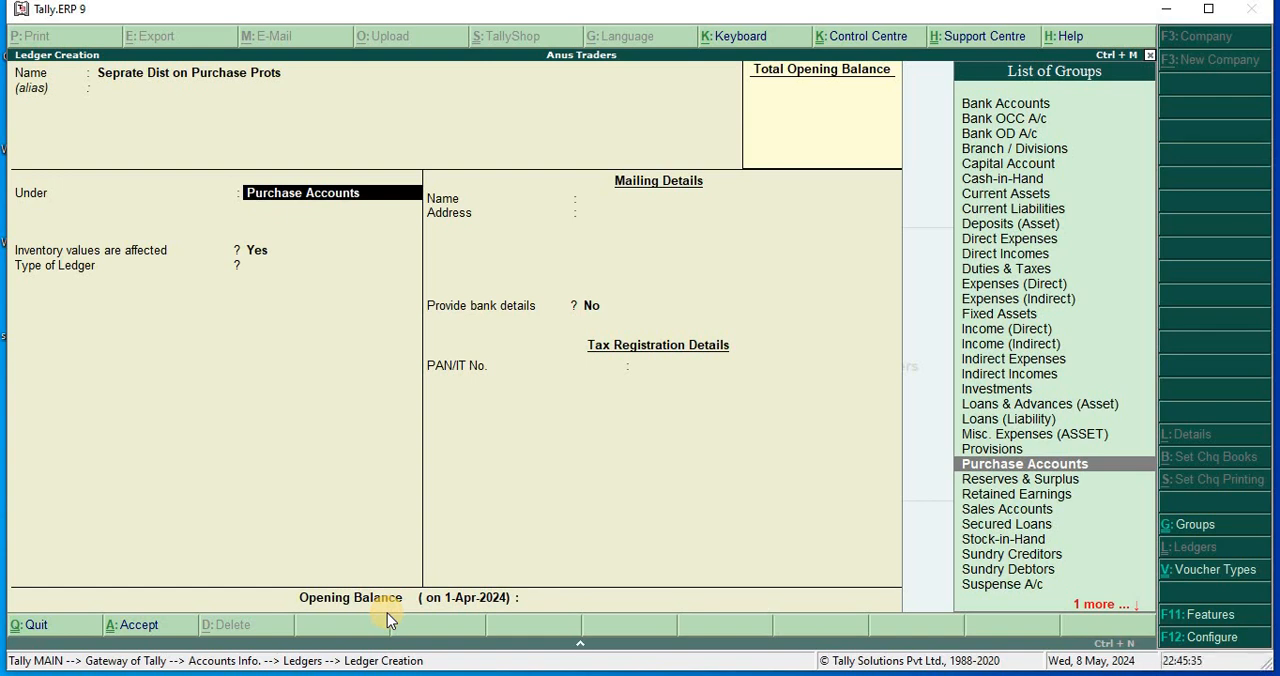
Place the ledger under Indirect Incomes with inventory values not affected and ledger type Not Applicable, and save it.
type("I")
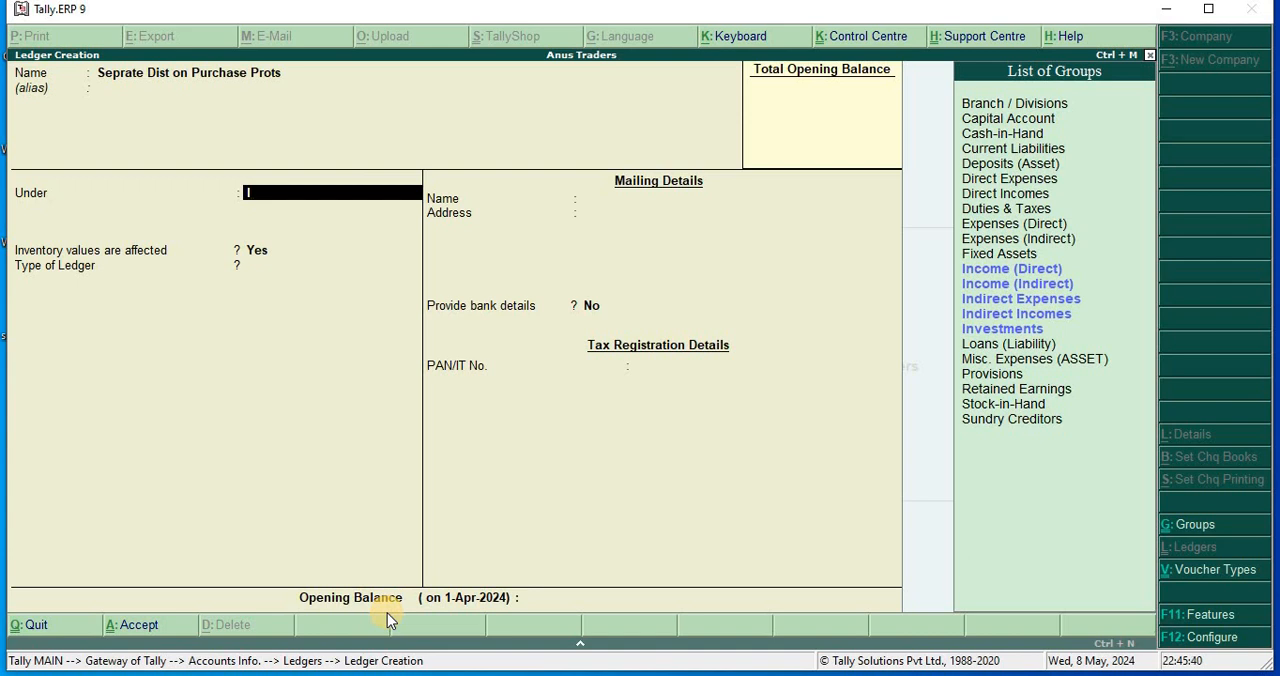
key("Down")
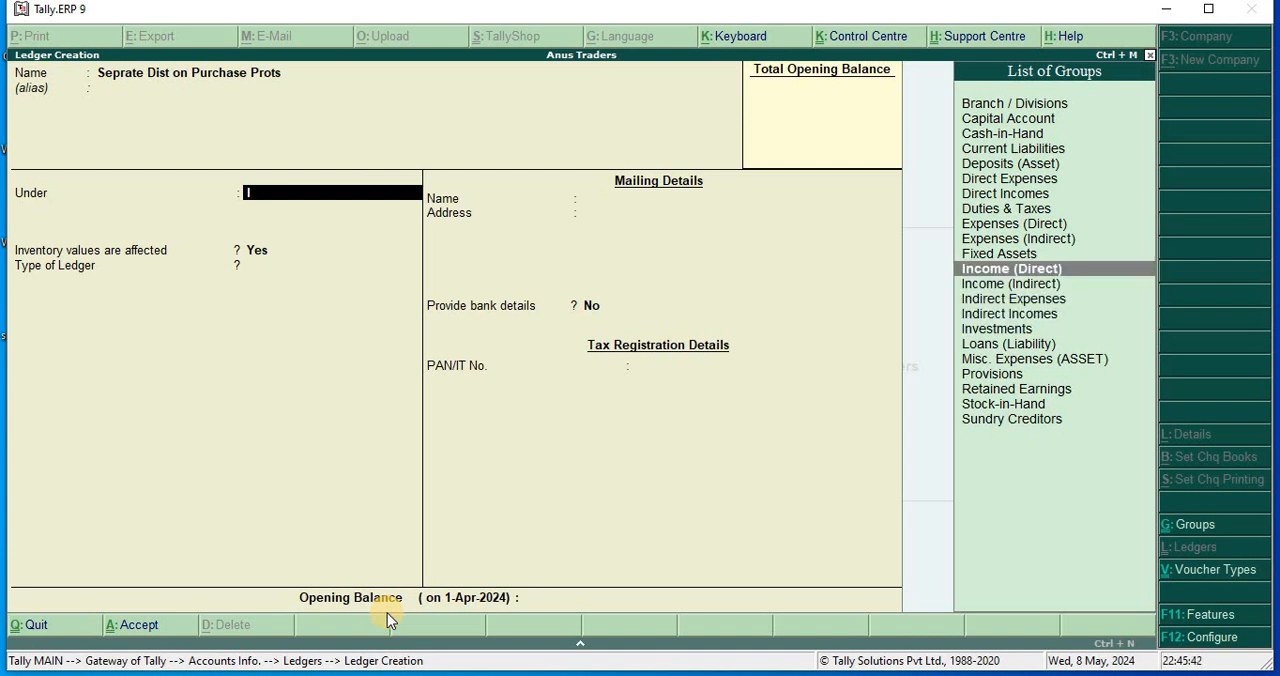
key("Down")
key("Down")
key("Down")
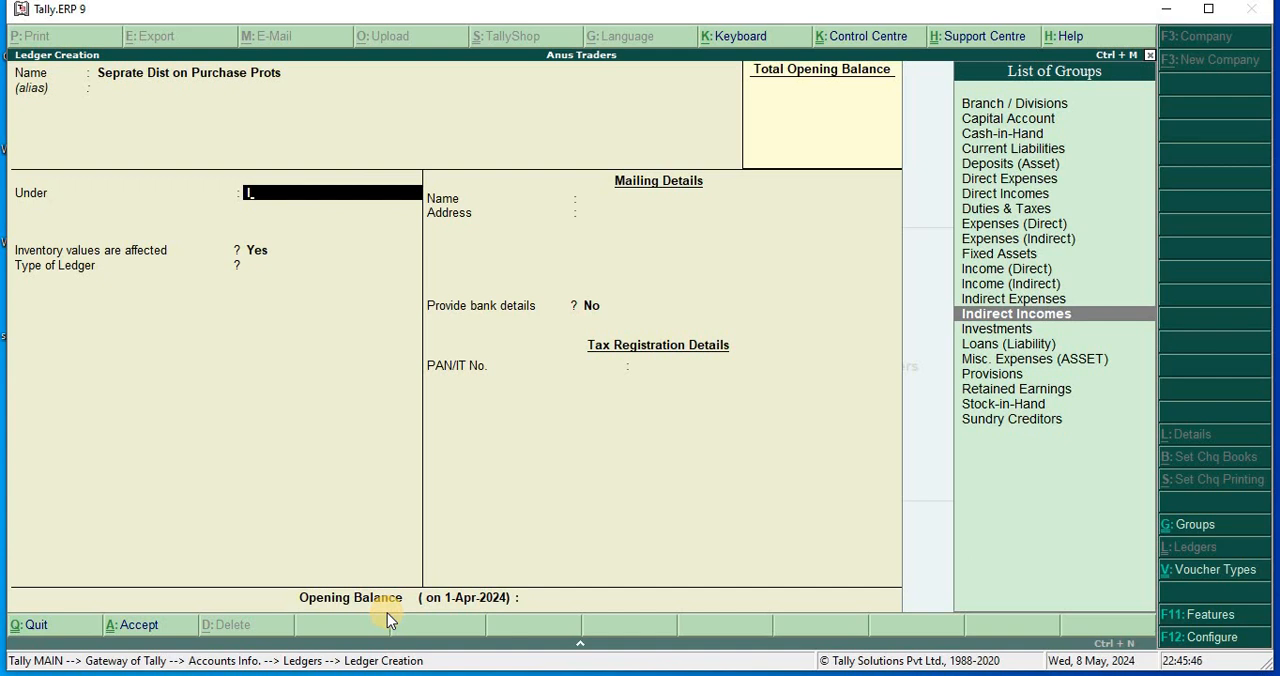
key("Return")
key("Return")
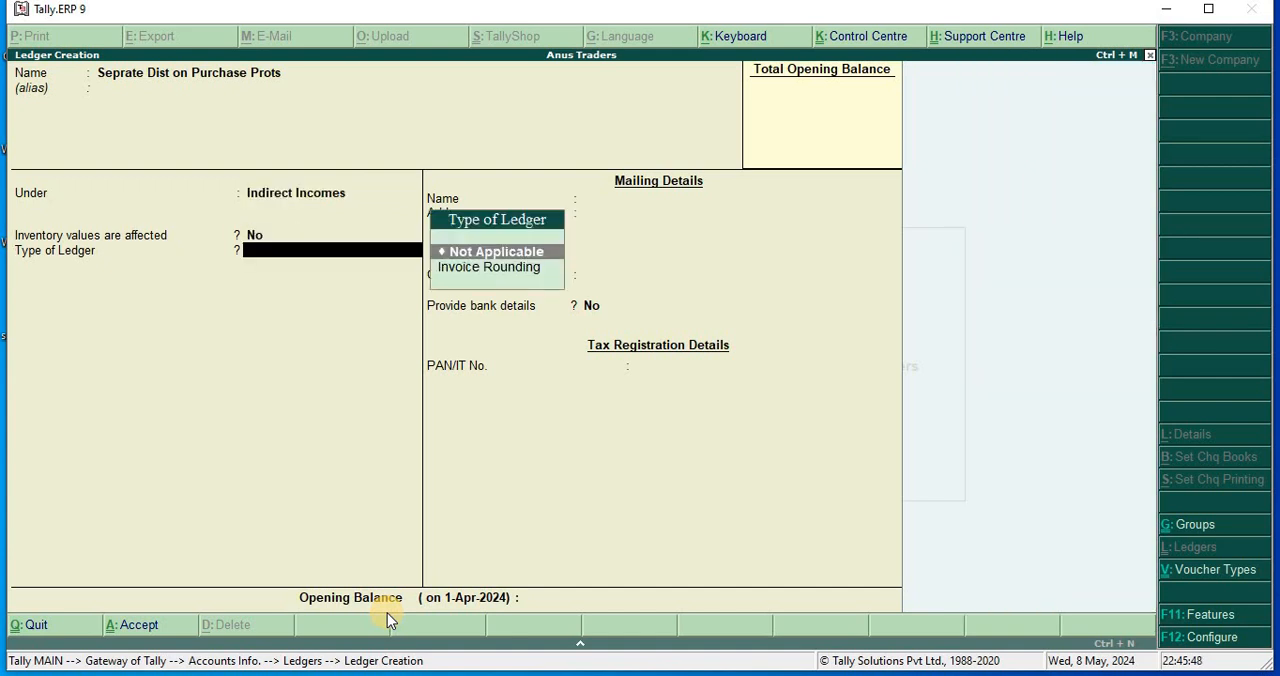
key("Return")
key("Return")
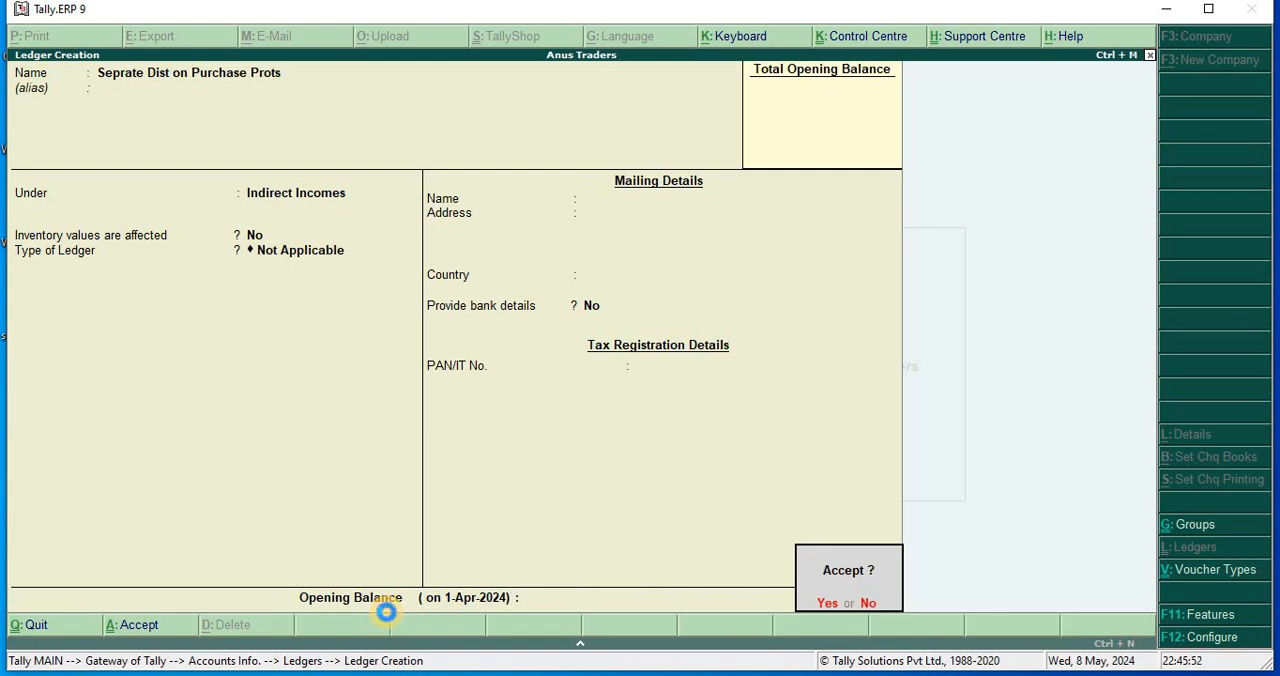
key("Return")
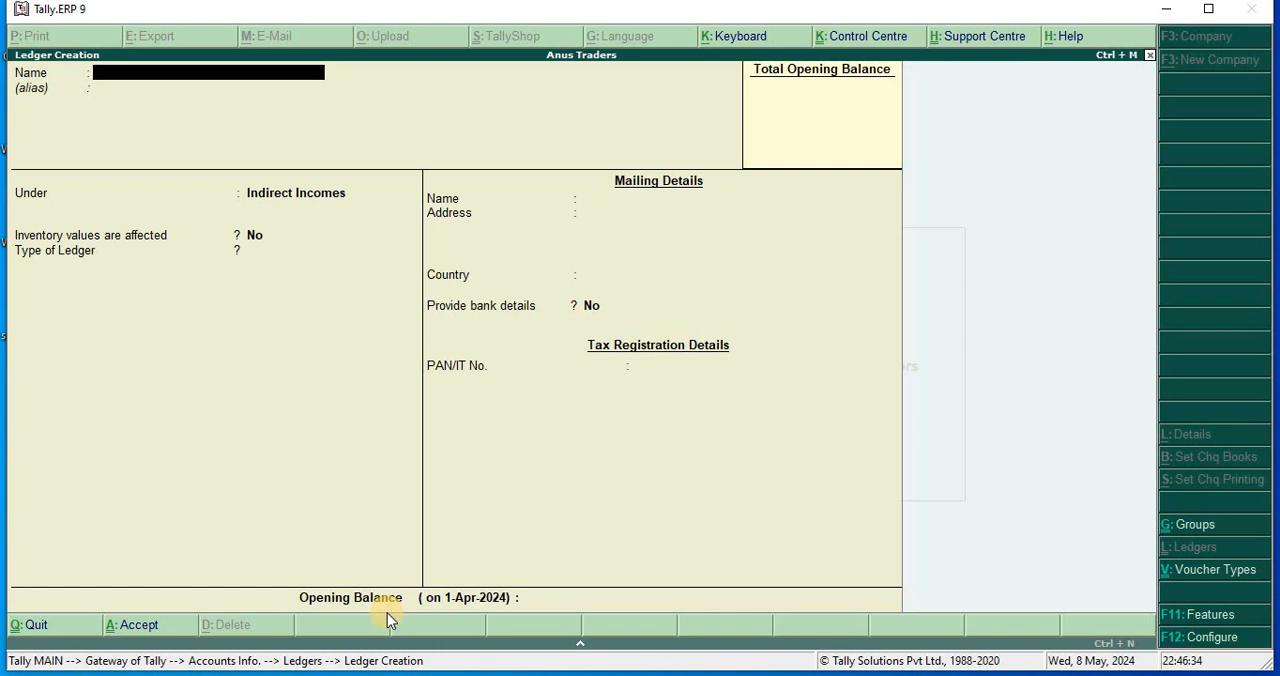
Leave ledger creation and start a new purchase voucher in the accounting vouchers.
key("Escape")
key("y")
key("Escape")
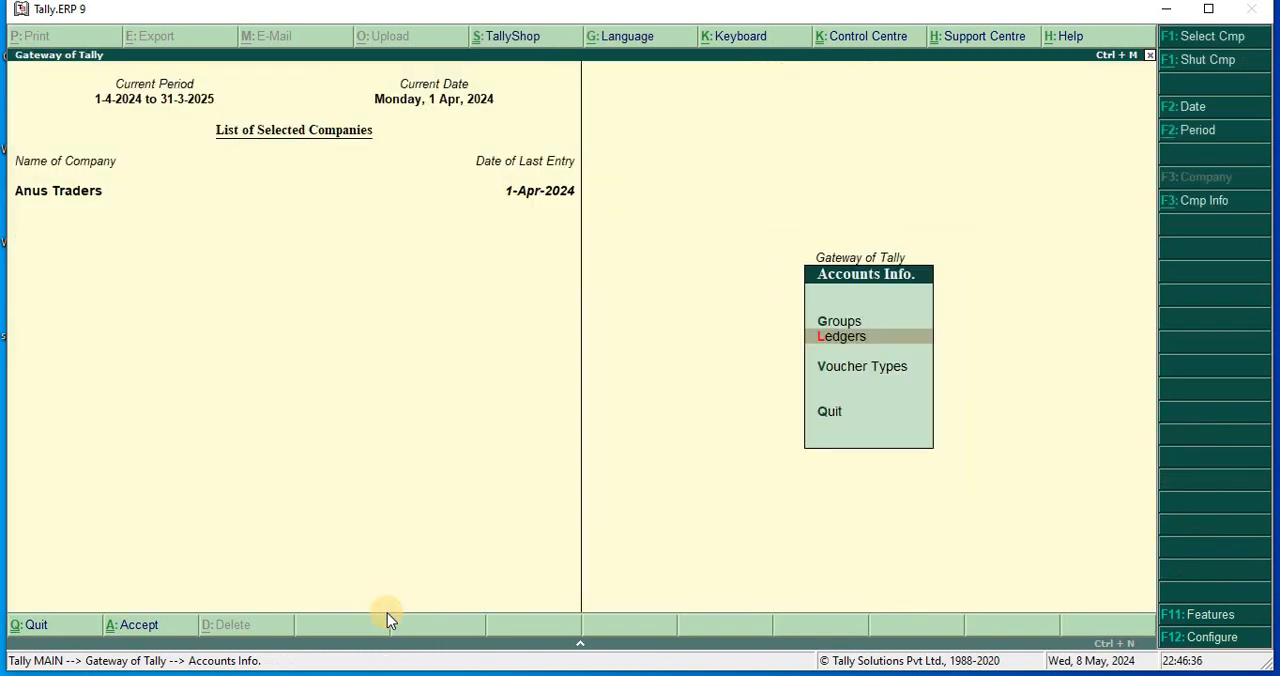
key("Escape")
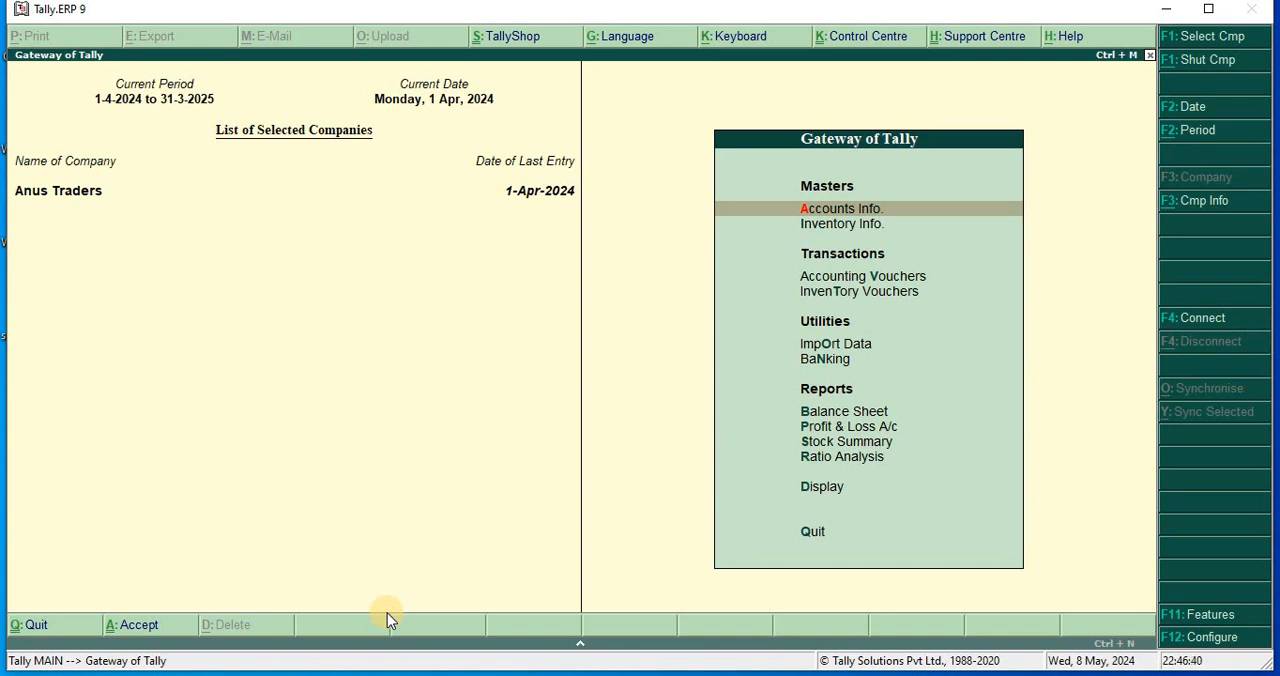
key("Down")
key("Down")
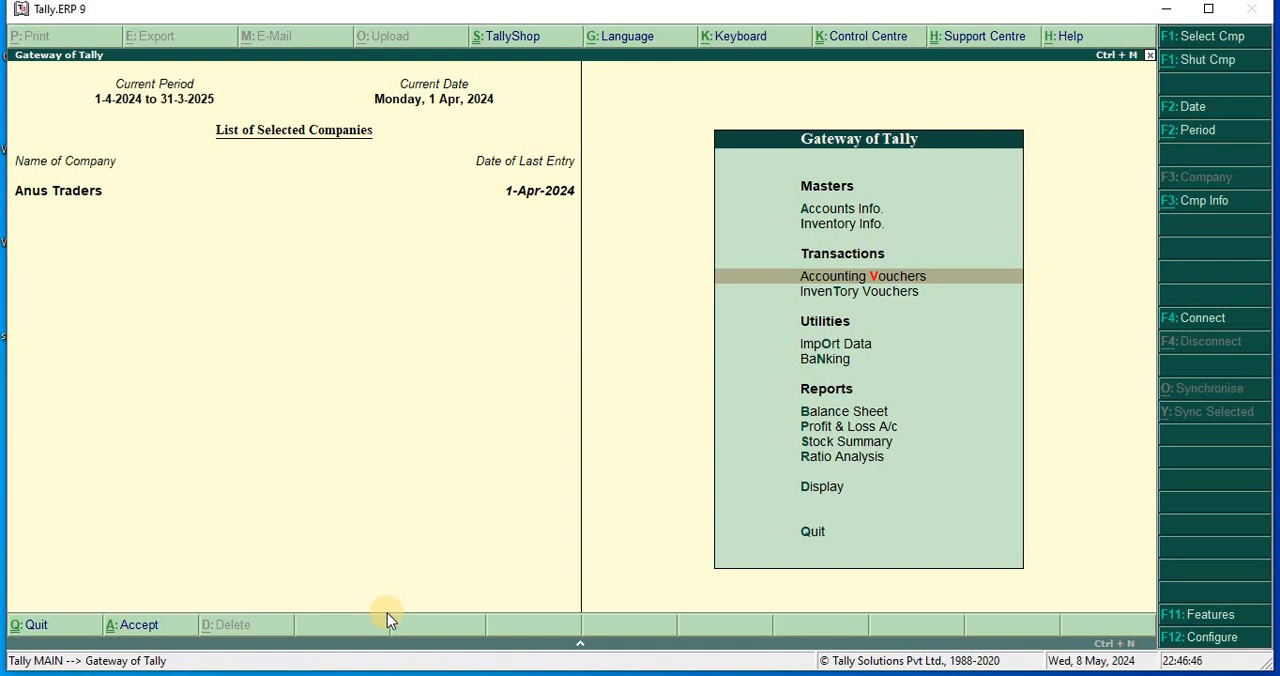
key("Return")
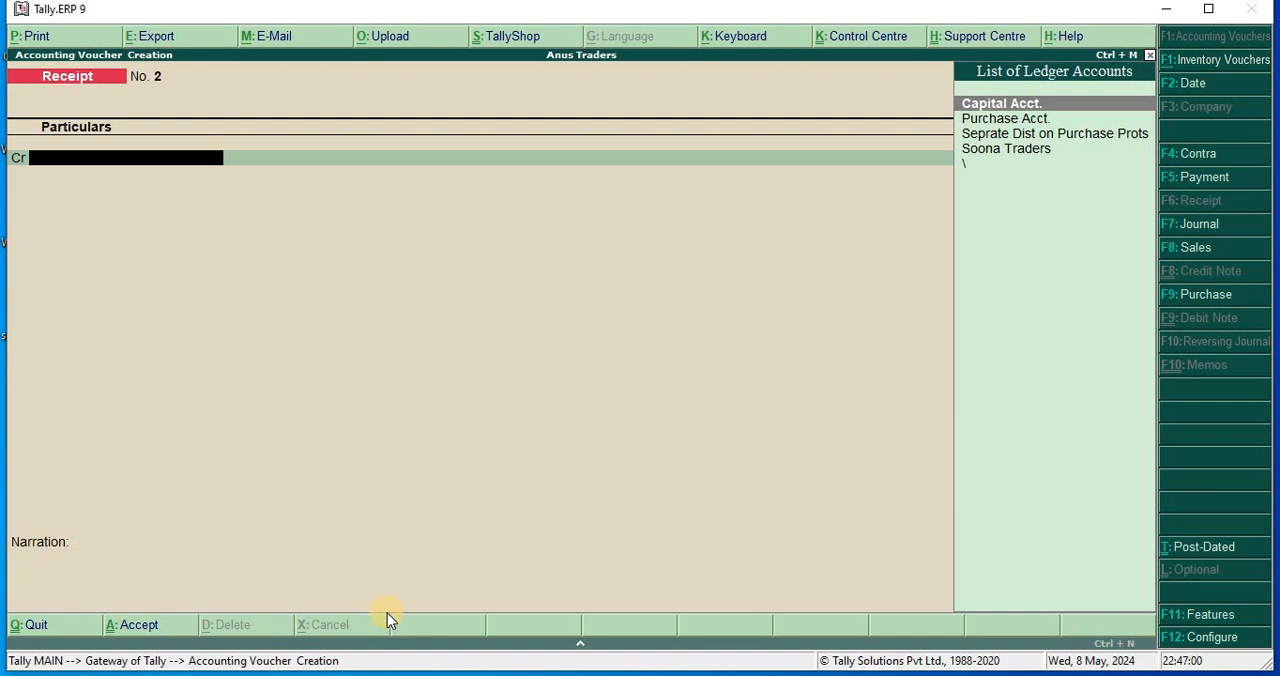
key("F9")
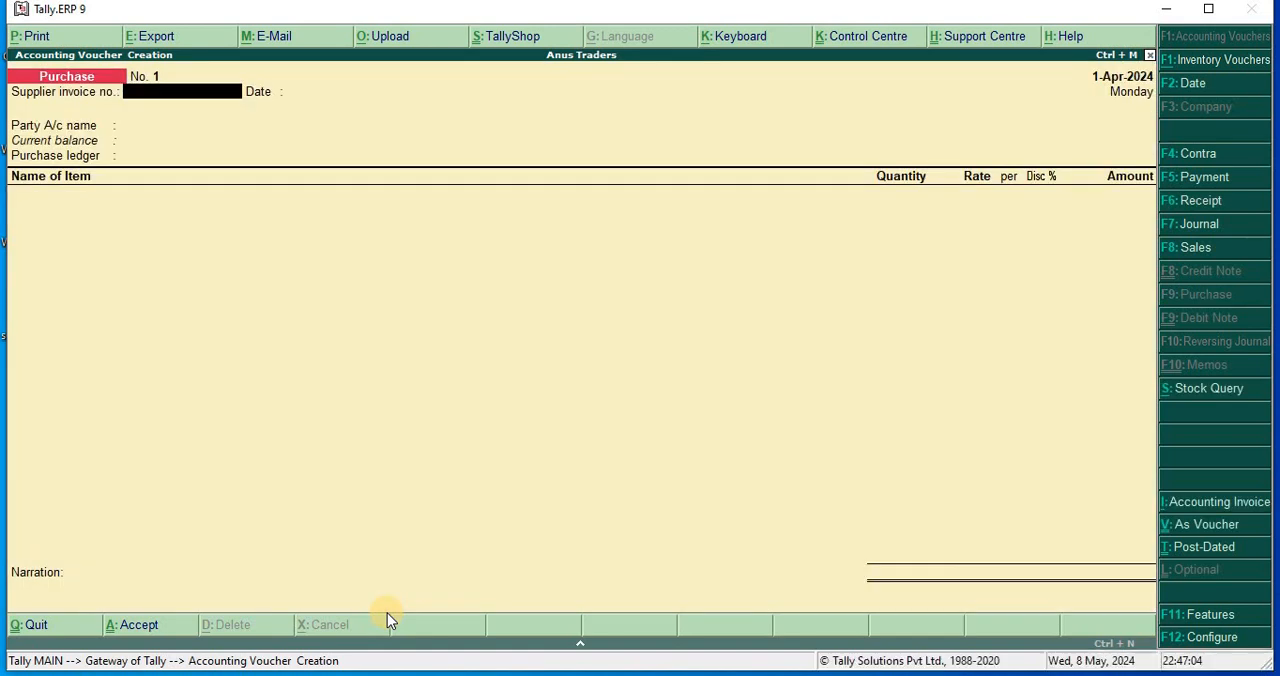
Set the supplier invoice number to 02 and its date to 1-Apr-2024.
type("02")
key("Return")
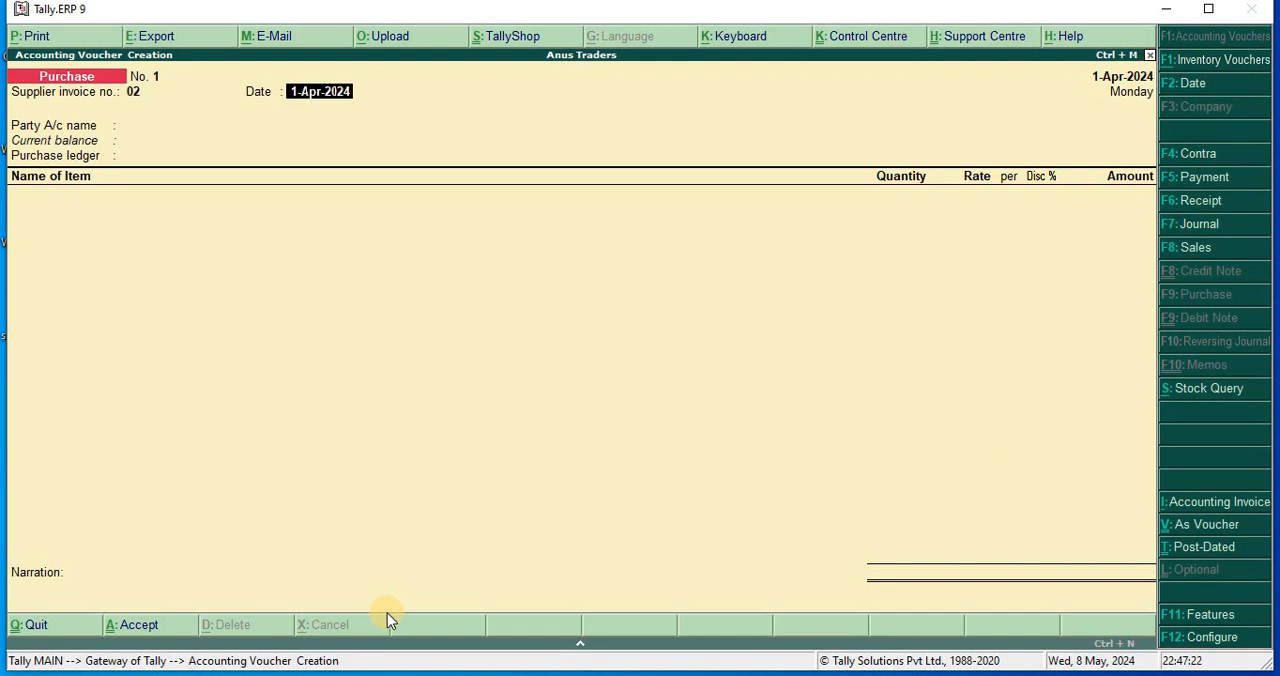
key("Return")
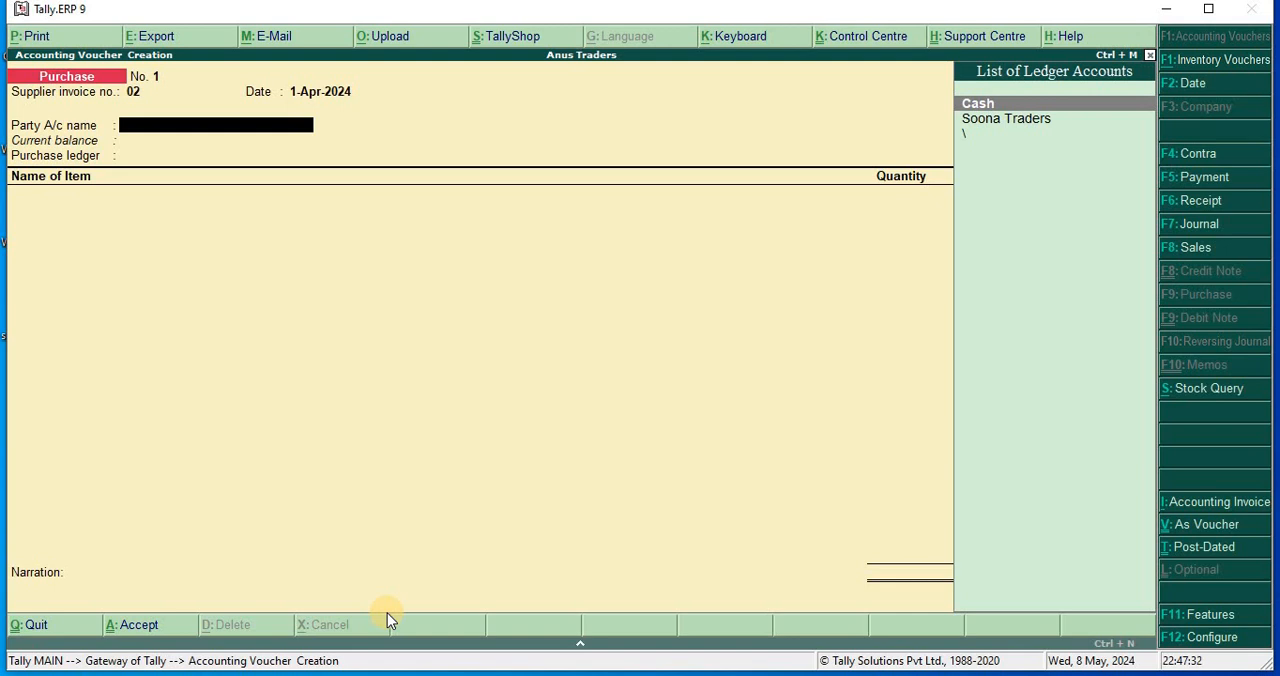
Choose Soona Traders as the party, accept its supplier details with state Jammu & Kashmir, and use Purchase Acct. as the purchase ledger.
key("Down")
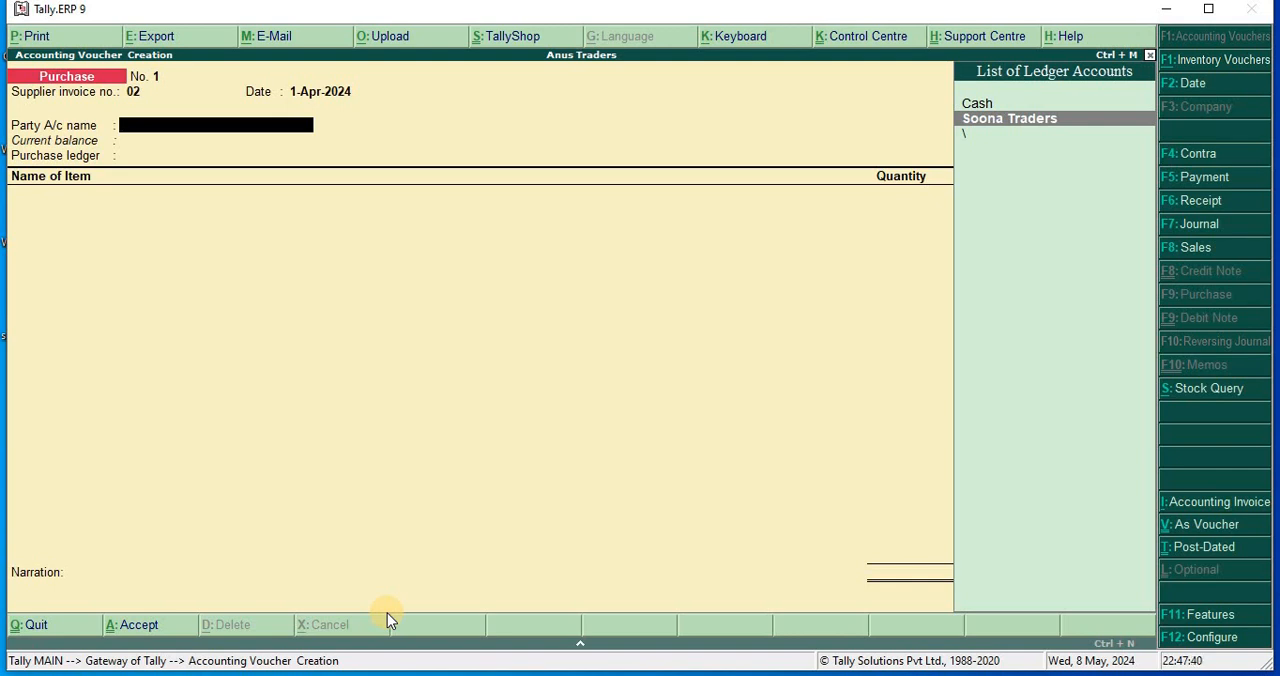
key("Return")
key("Return")
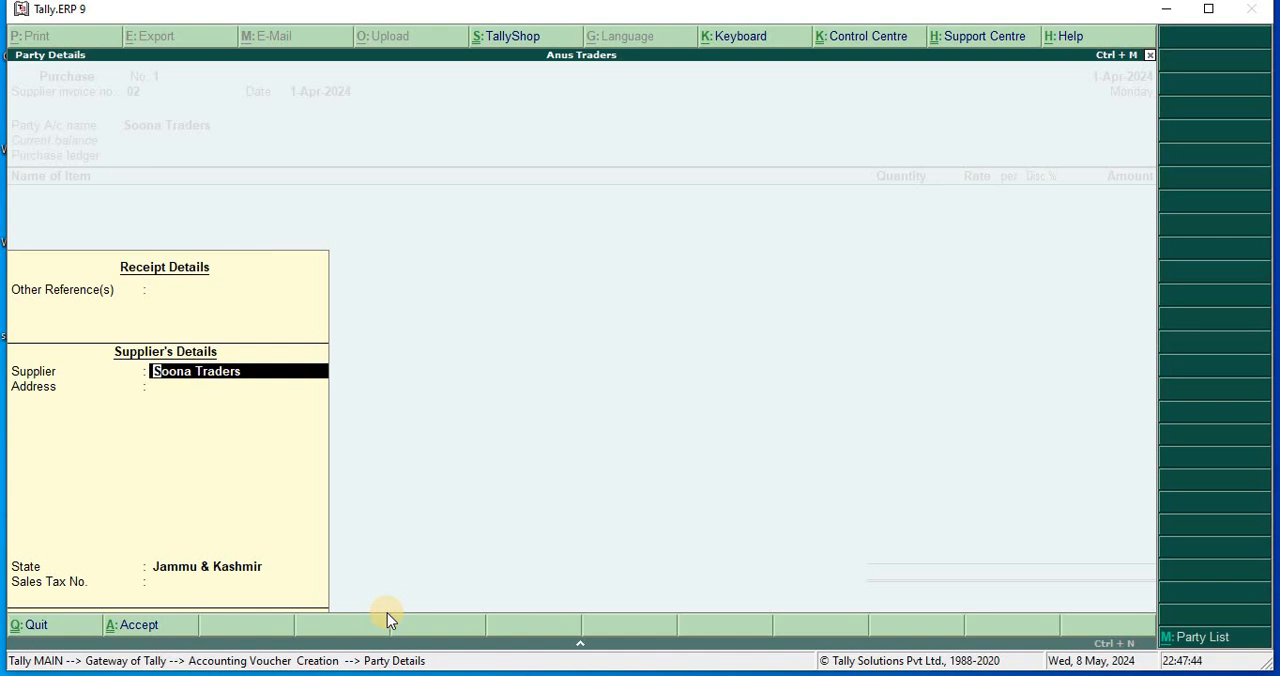
key("Return")
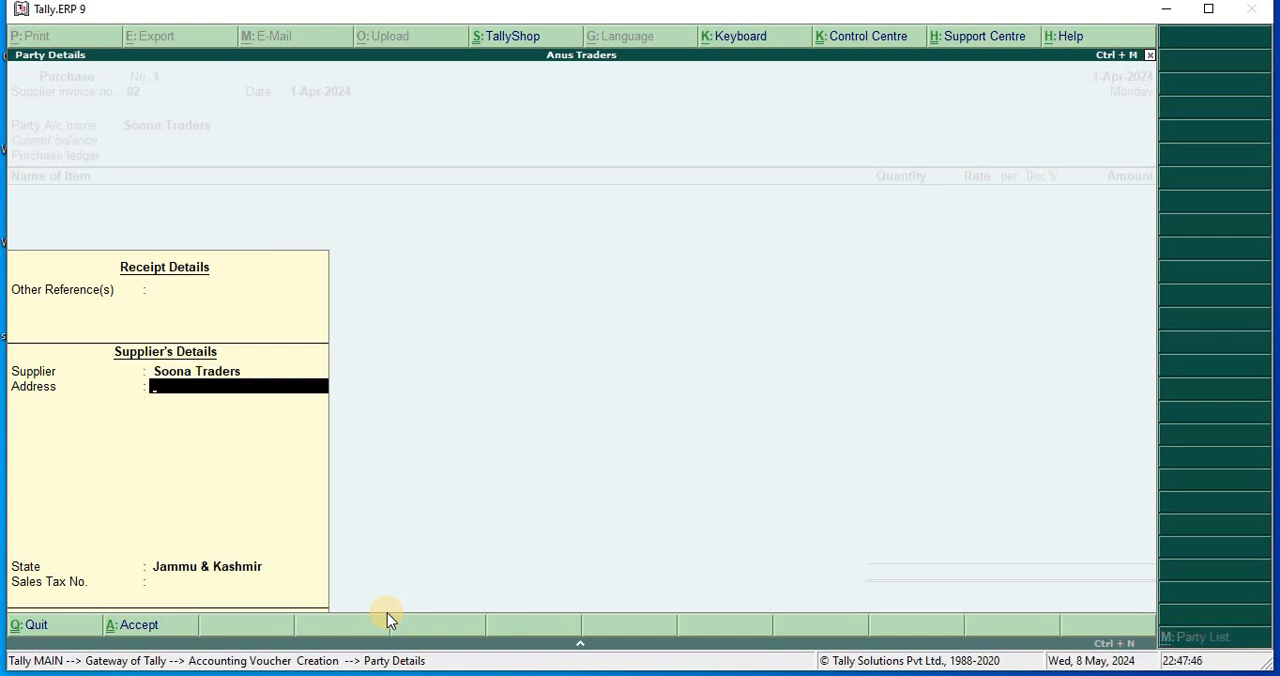
key("Return")
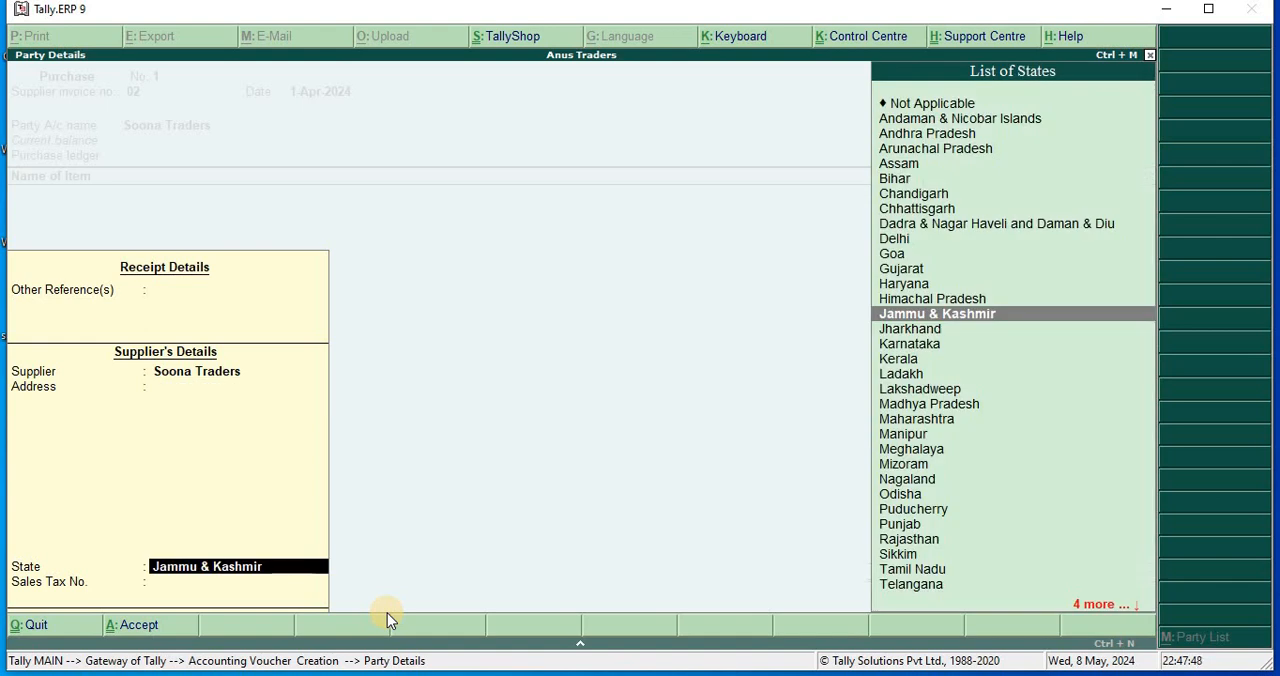
key("Return")
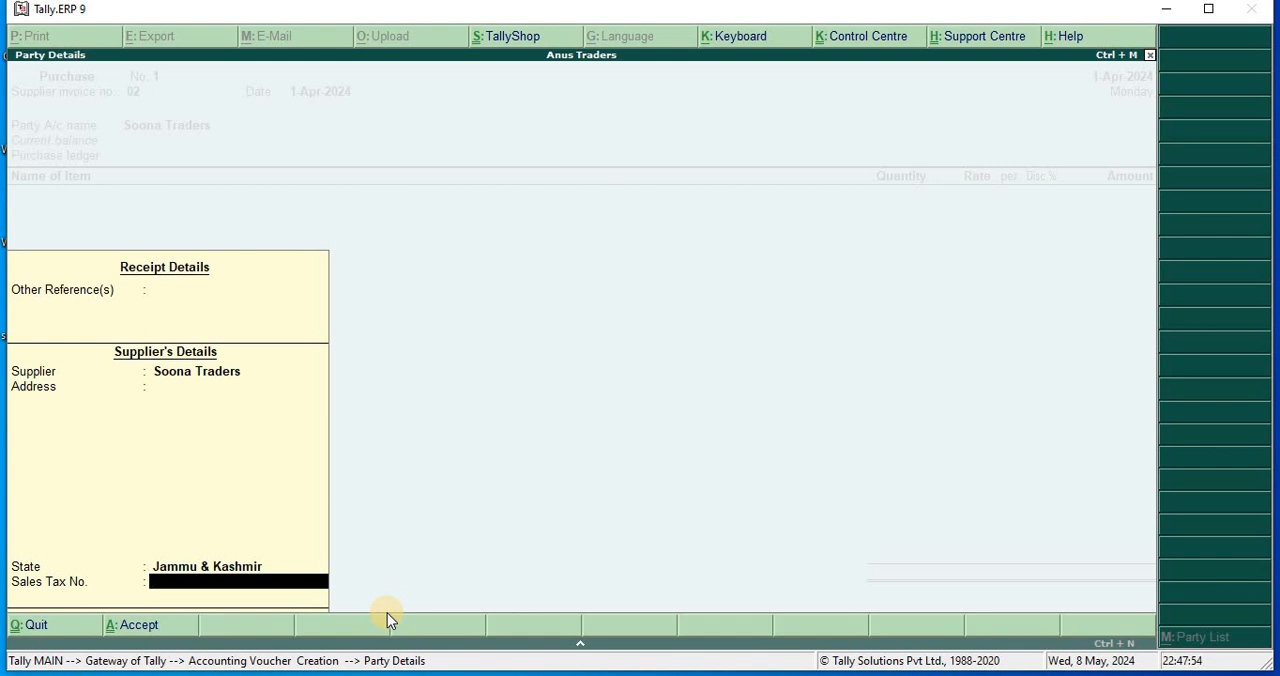
key("Return")
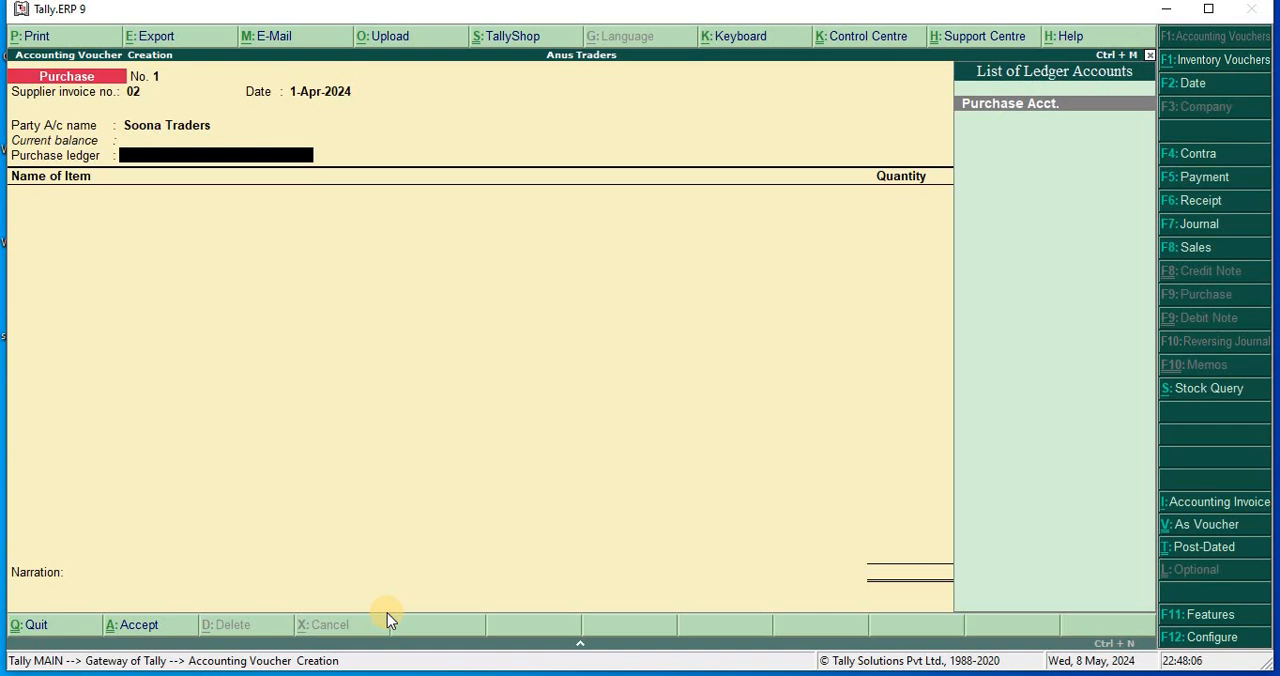
key("Return")
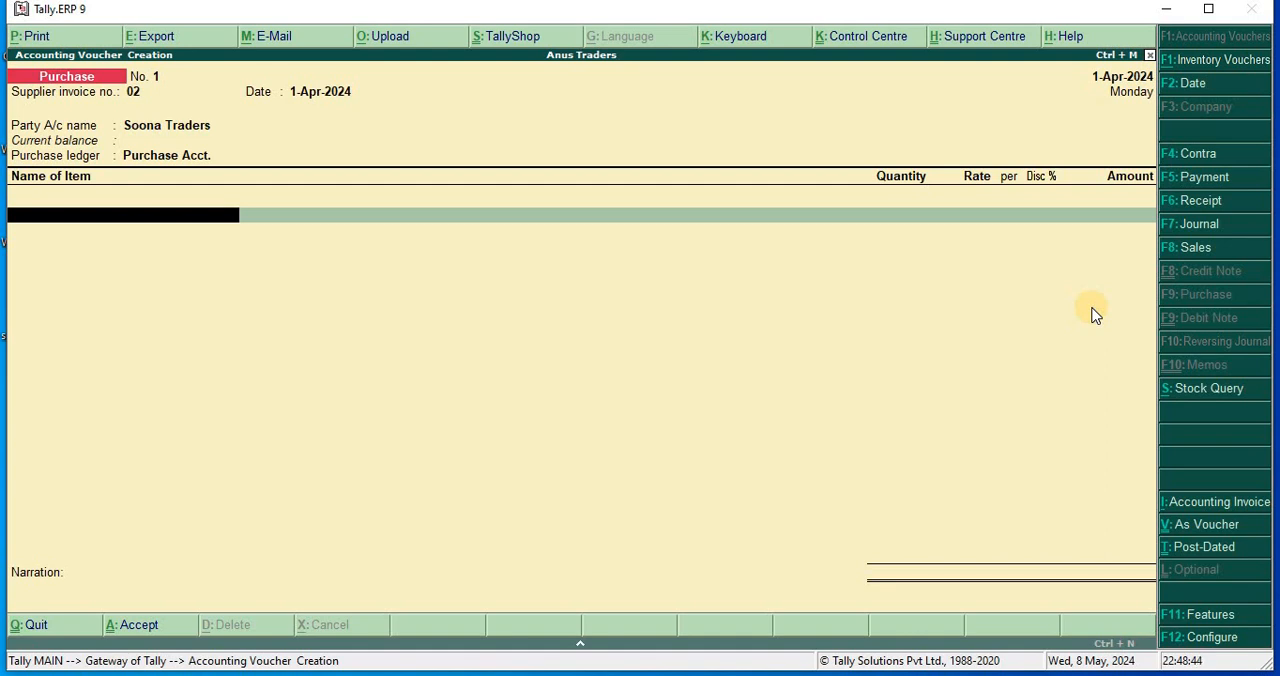
Add the stock item Computers to the purchase voucher with a quantity of 50 pse.
key("space")
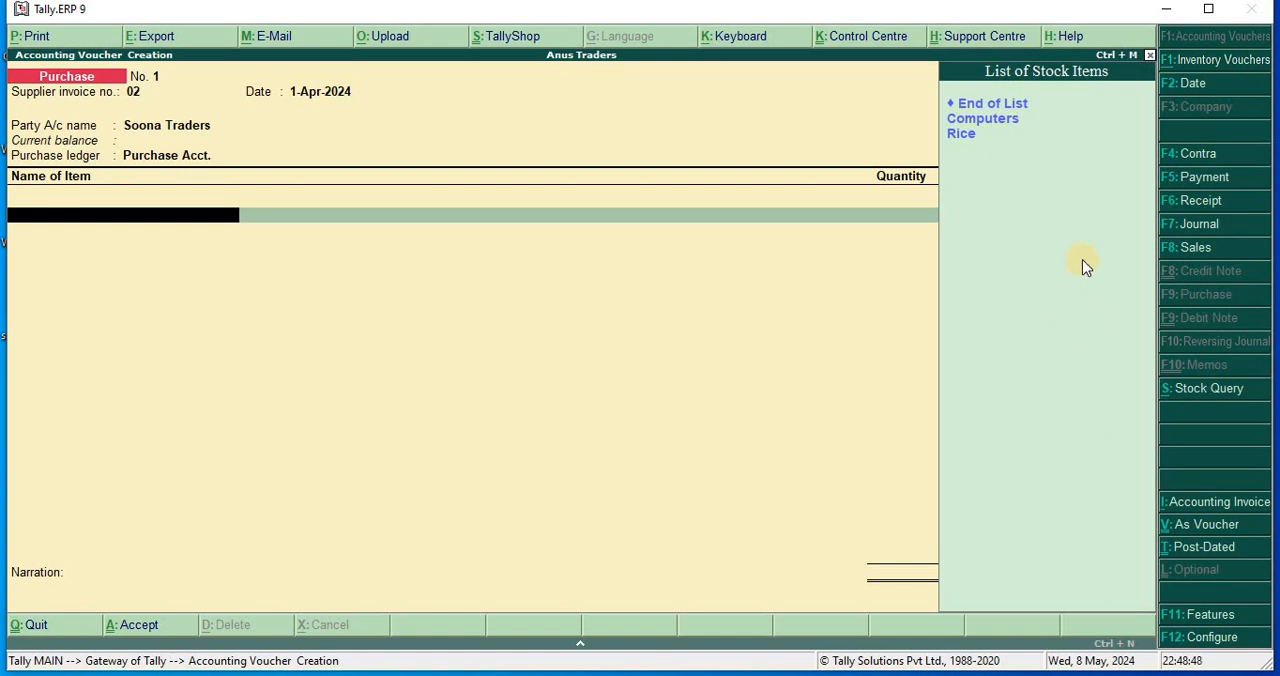
left_click(1013, 125)
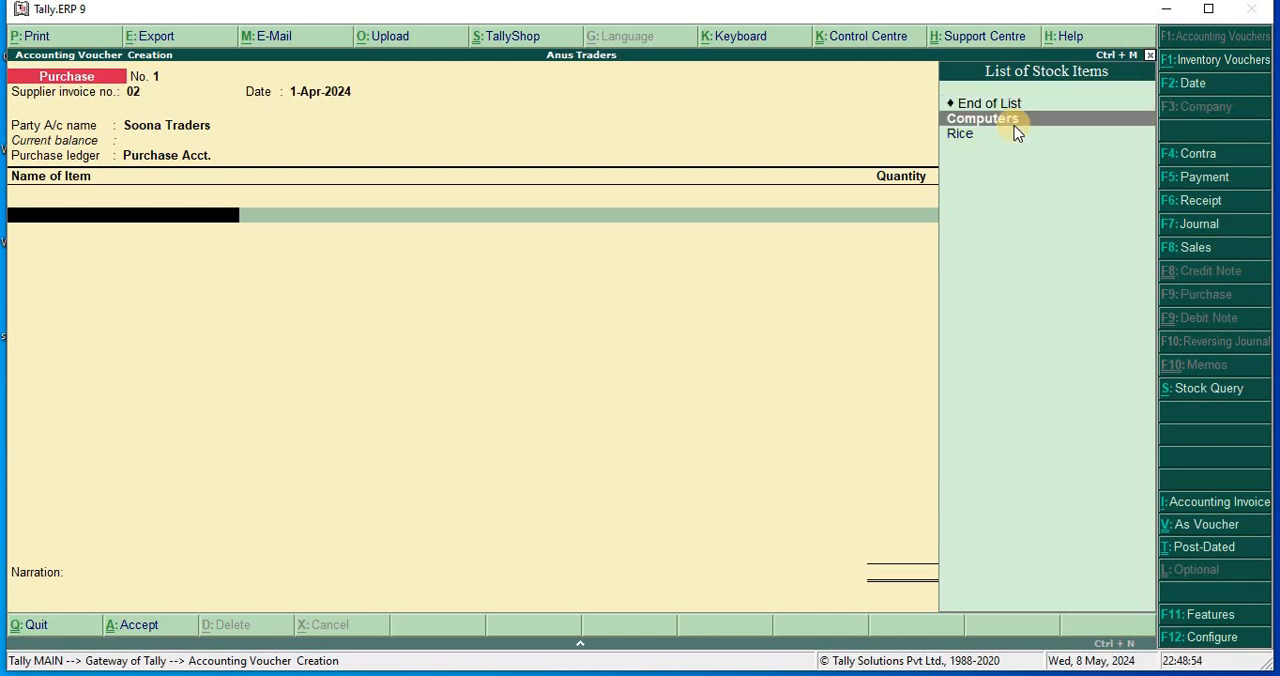
key("Return")
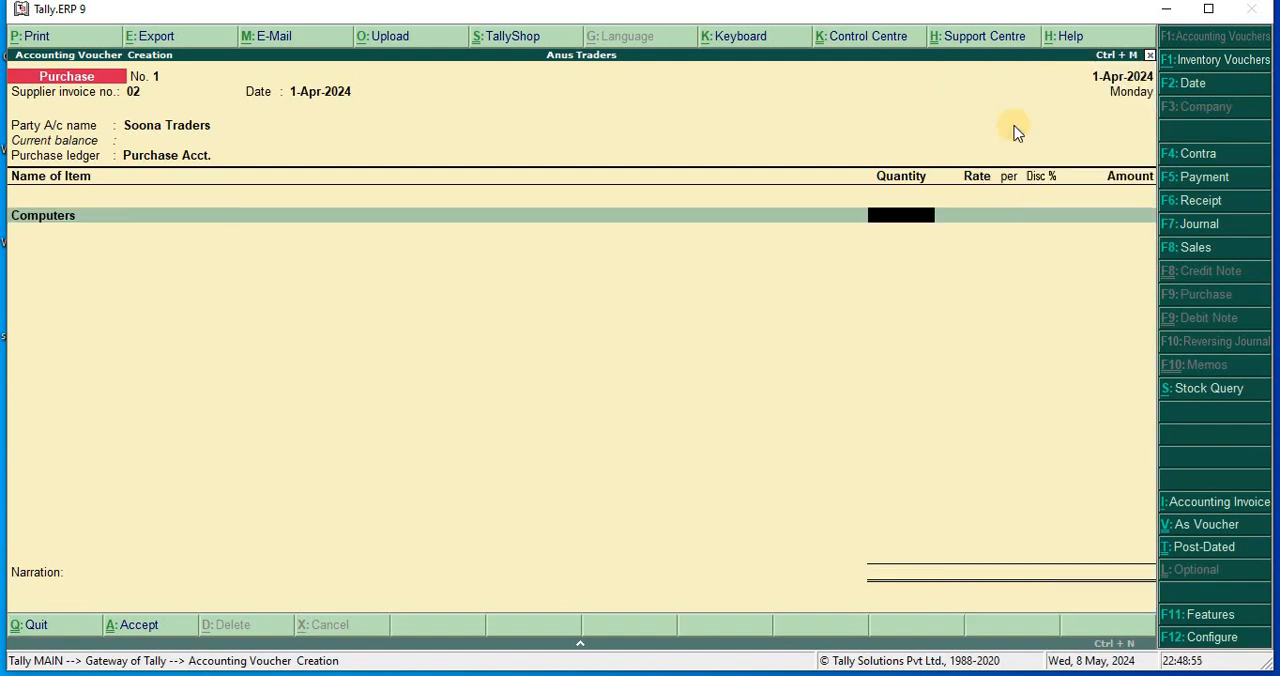
type("50")
key("Return")
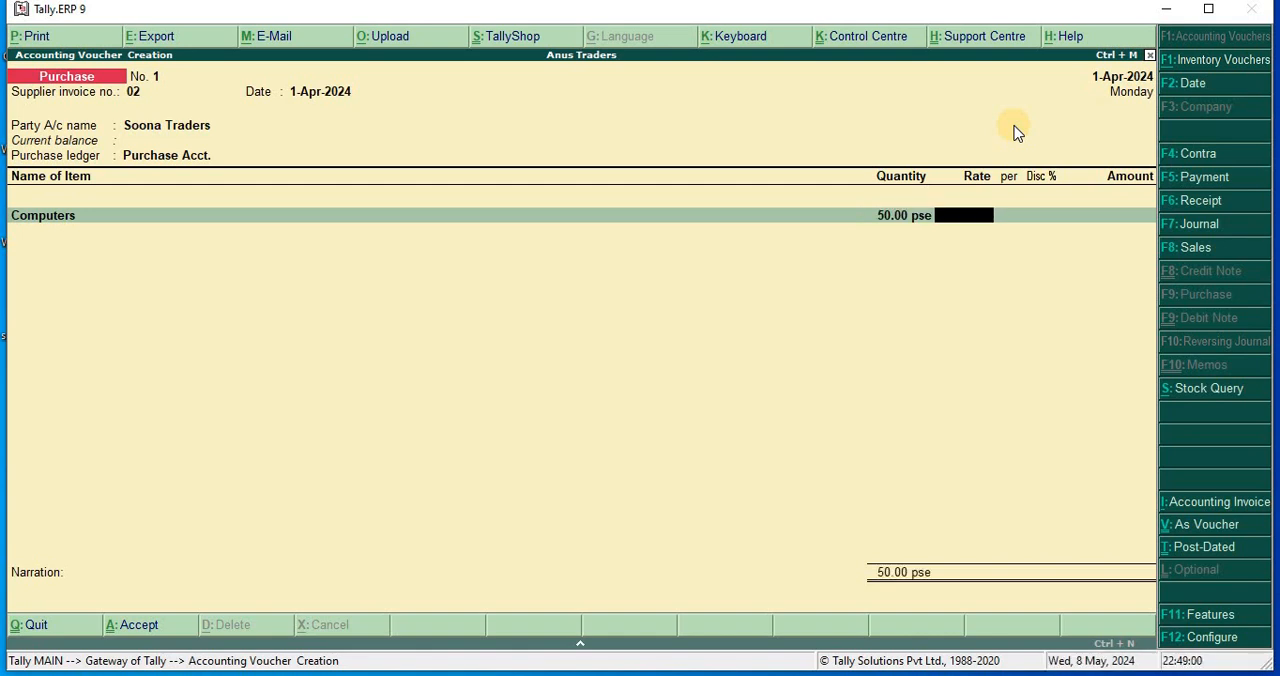
Set the Computers line's rate to 200 per pse and its discount to 8%.
type("200")
key("Return")
key("Return")
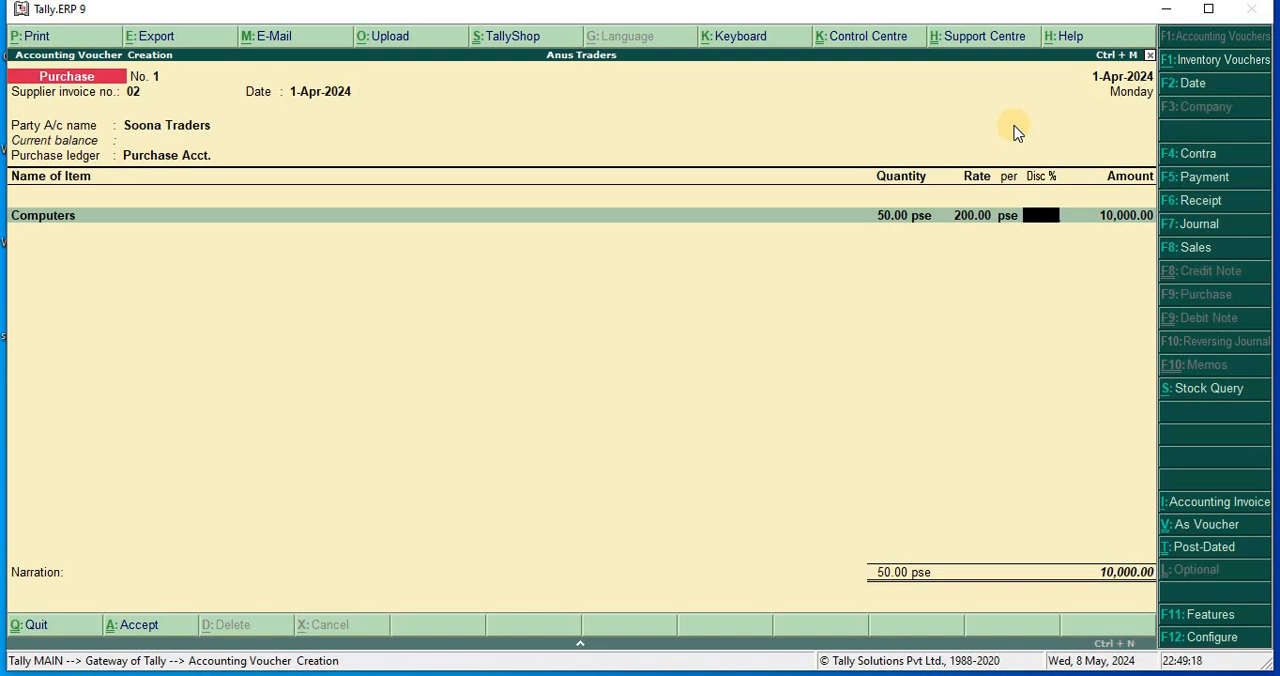
type("8")
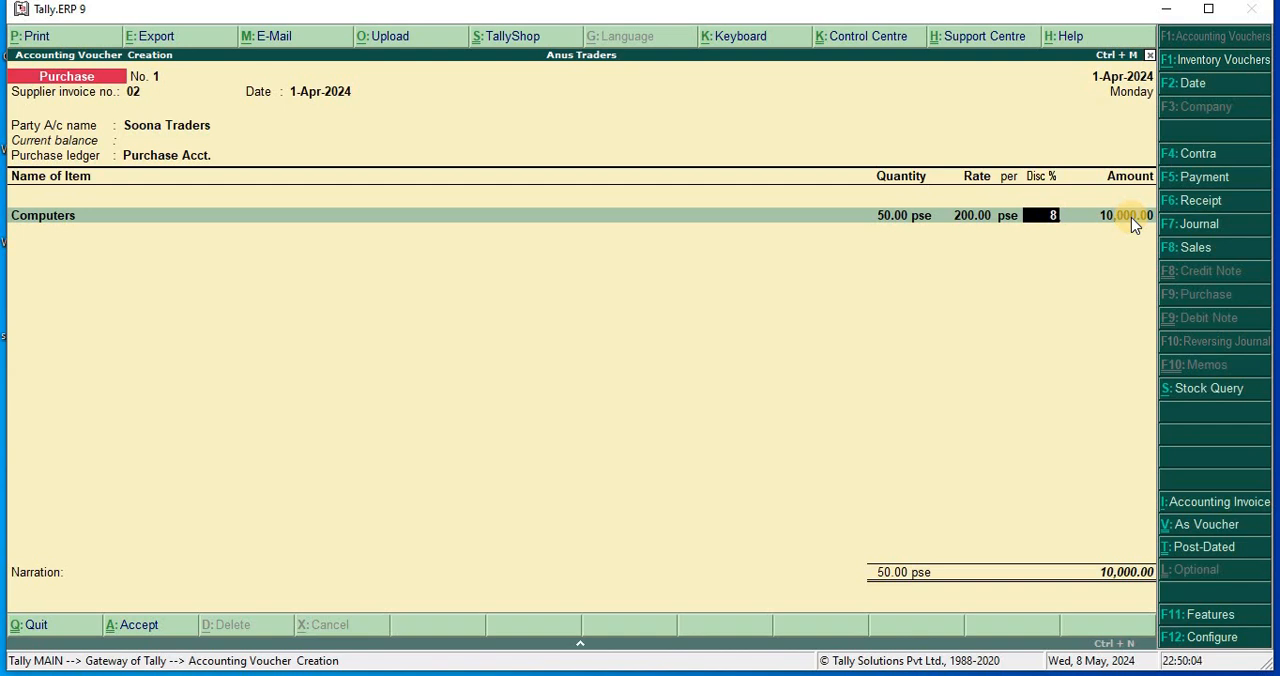
key("Return")
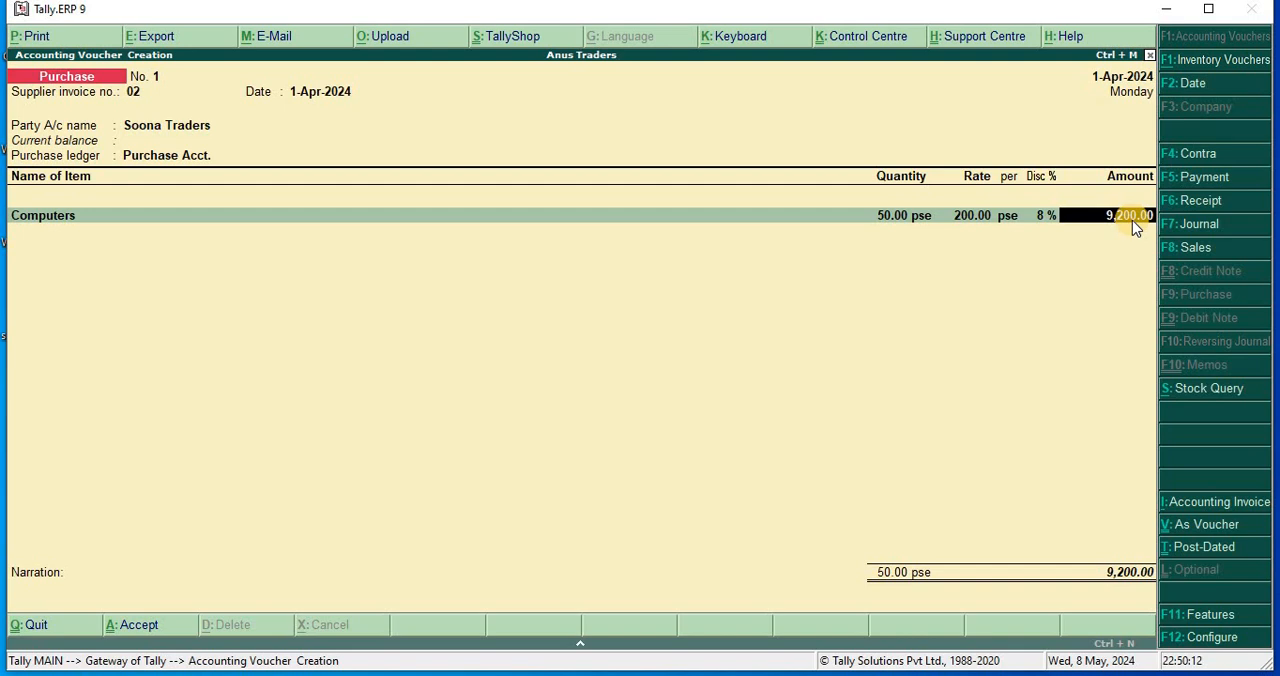
Accept the Computers line and add the stock item Rice to the purchase voucher with a quantity of 400 Kg.
key("Return")
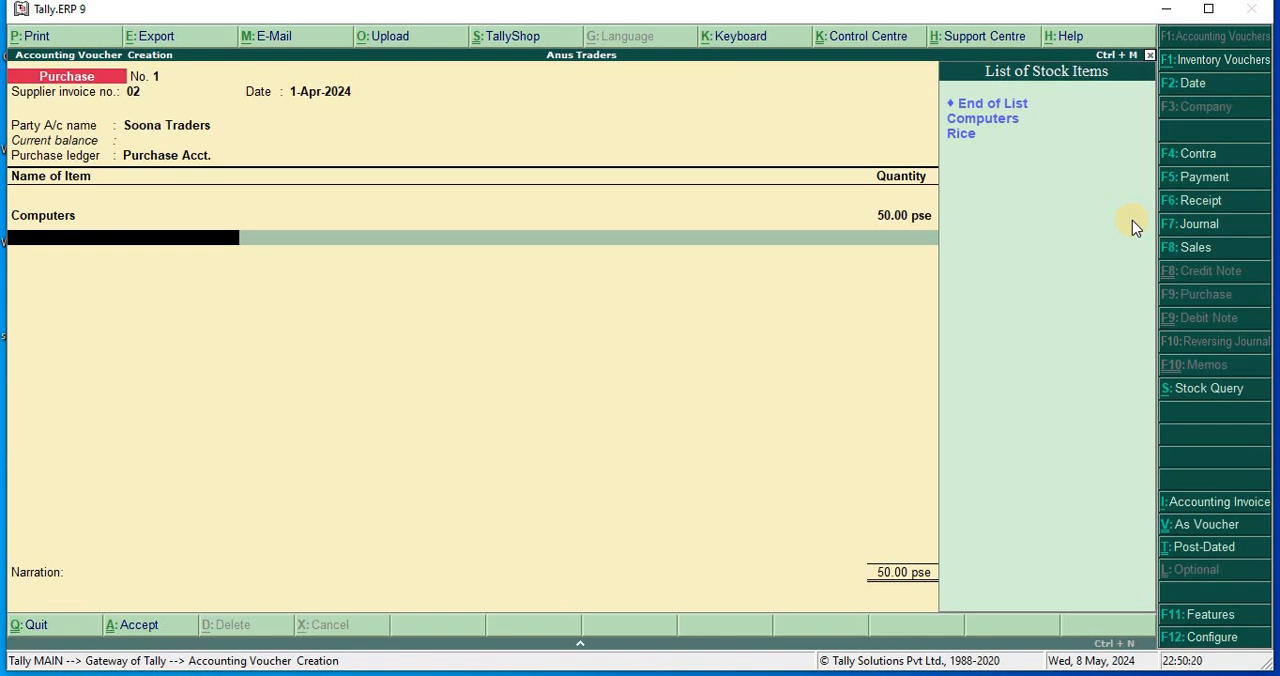
key("Down")
key("Down")
key("Down")
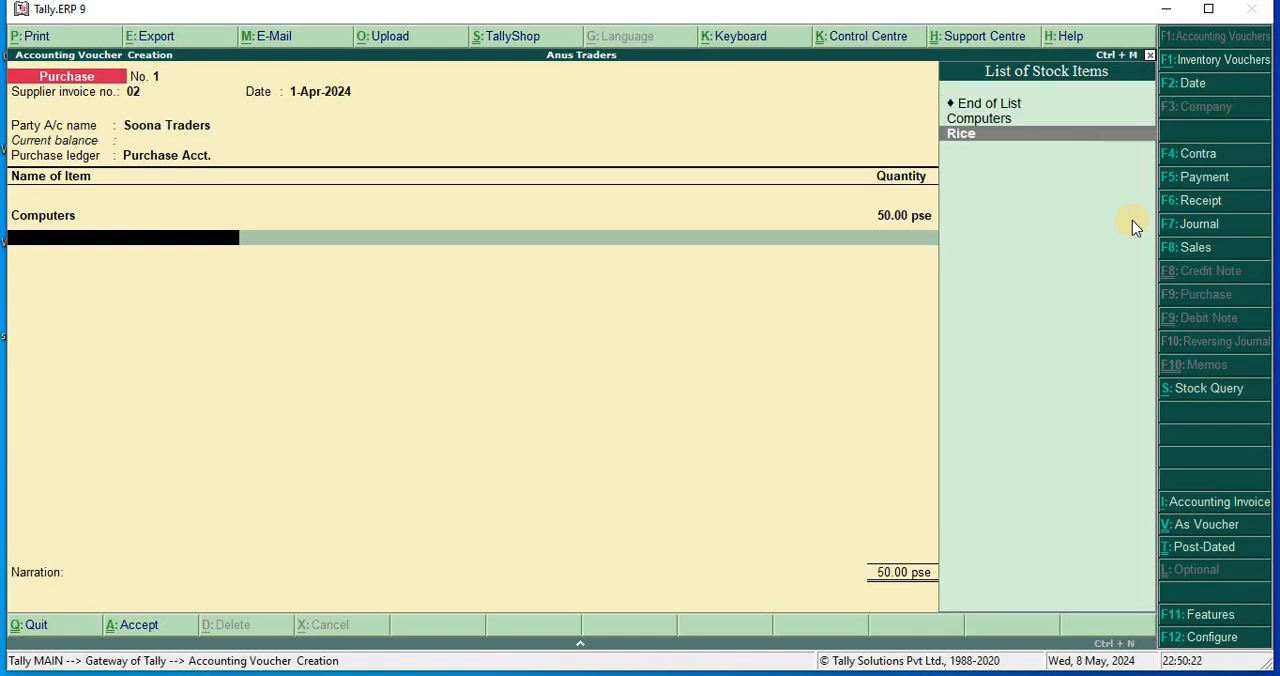
key("Return")
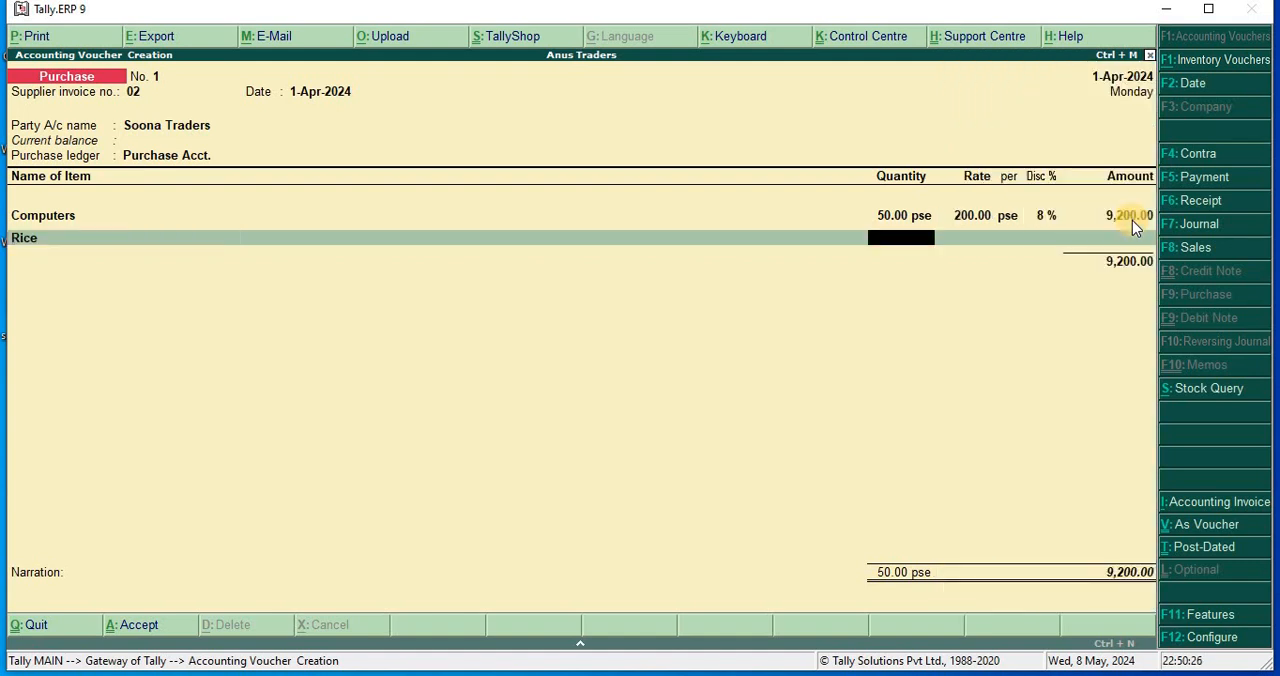
type("400")
key("Return")
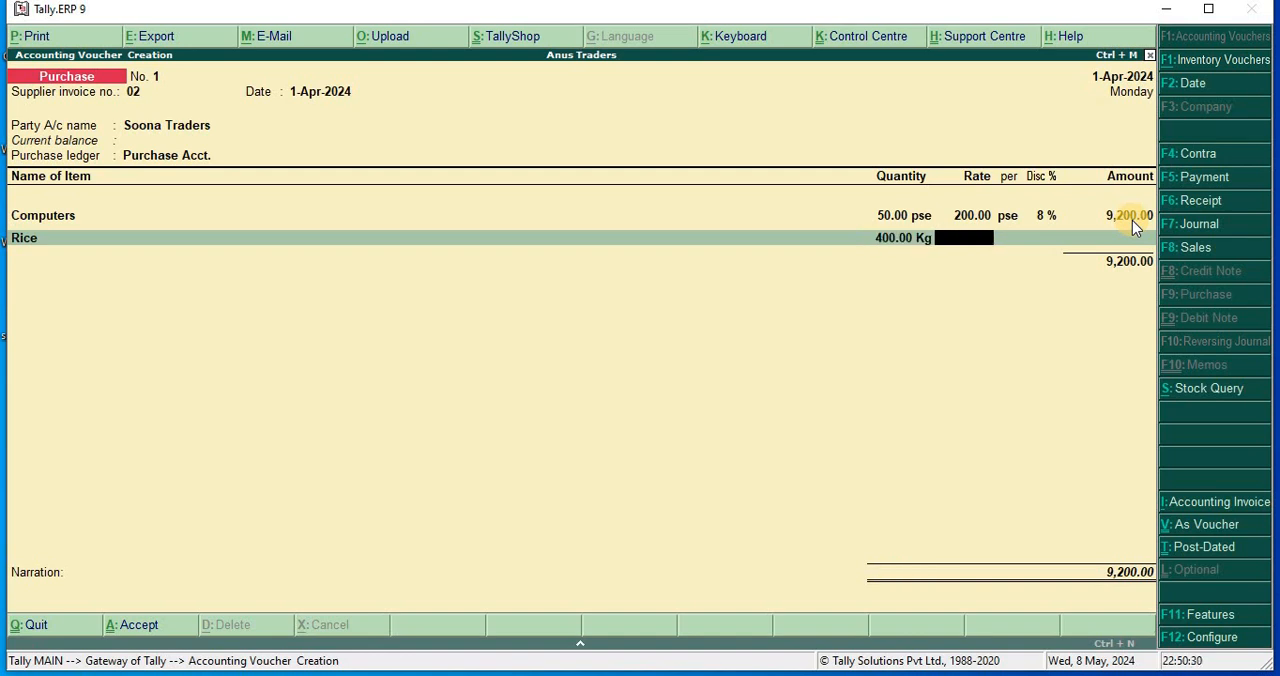
Set the Rice line's rate to 60 per Kg and its discount to 10%.
type("60")
key("Return")
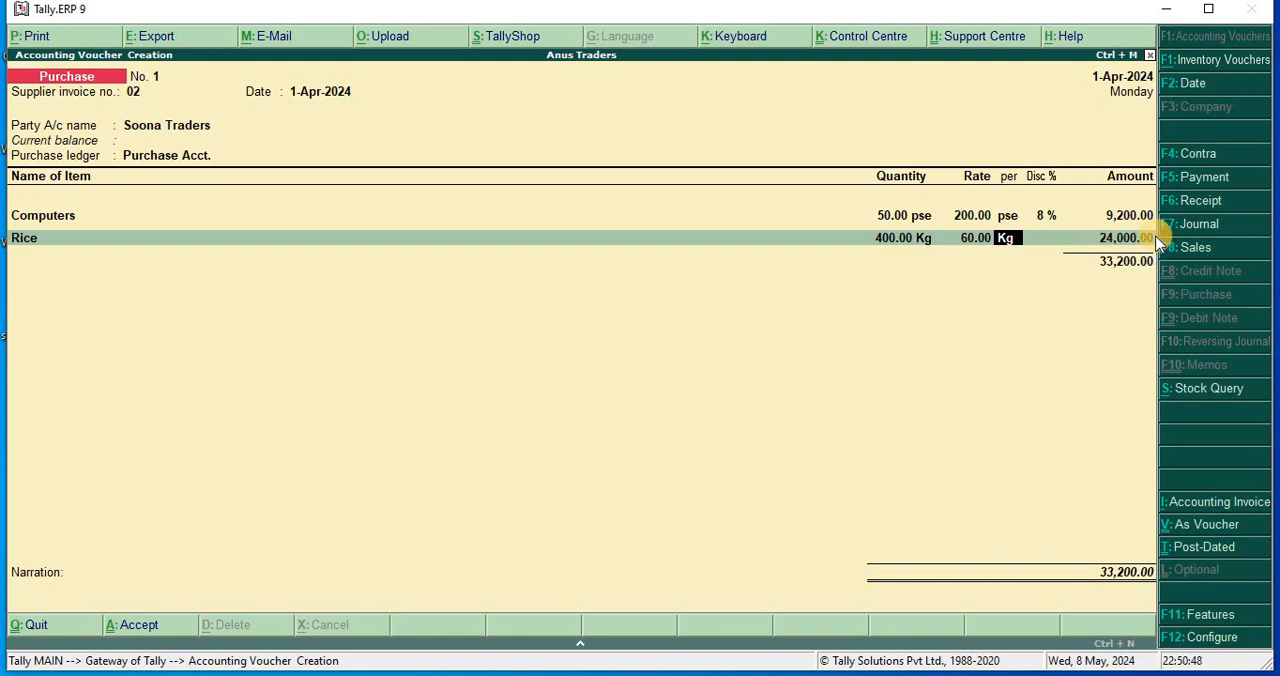
key("Return")
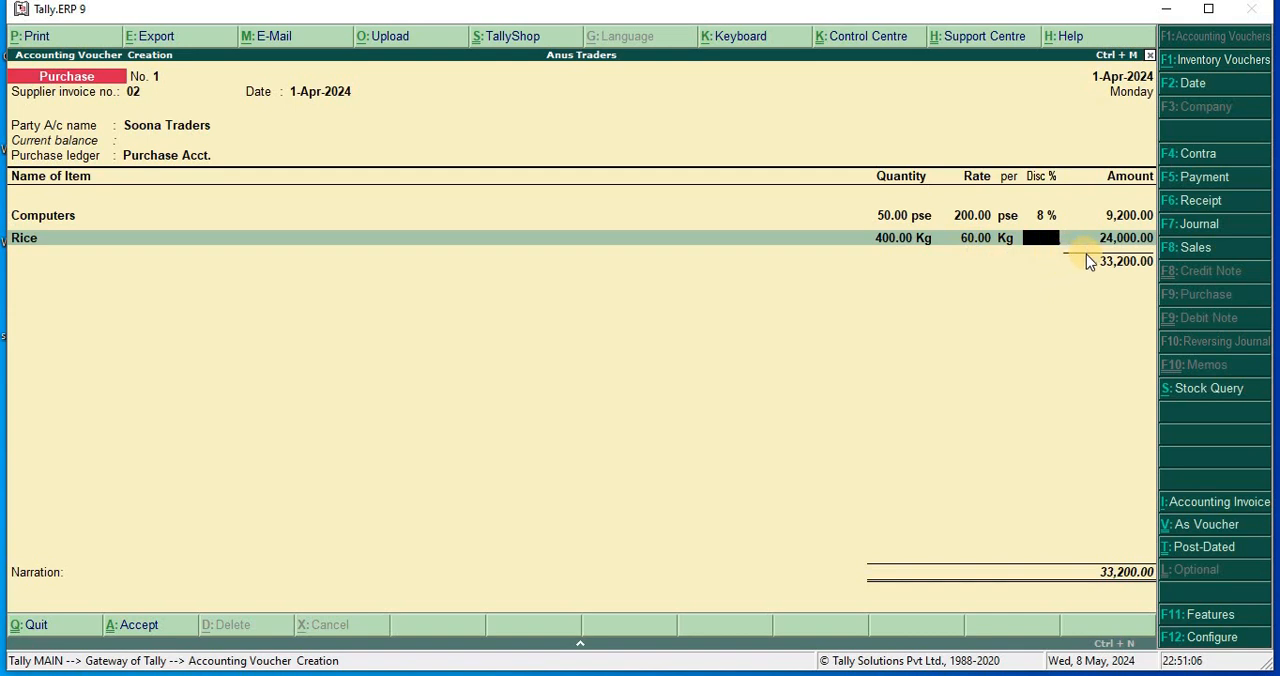
type("10")
key("Return")
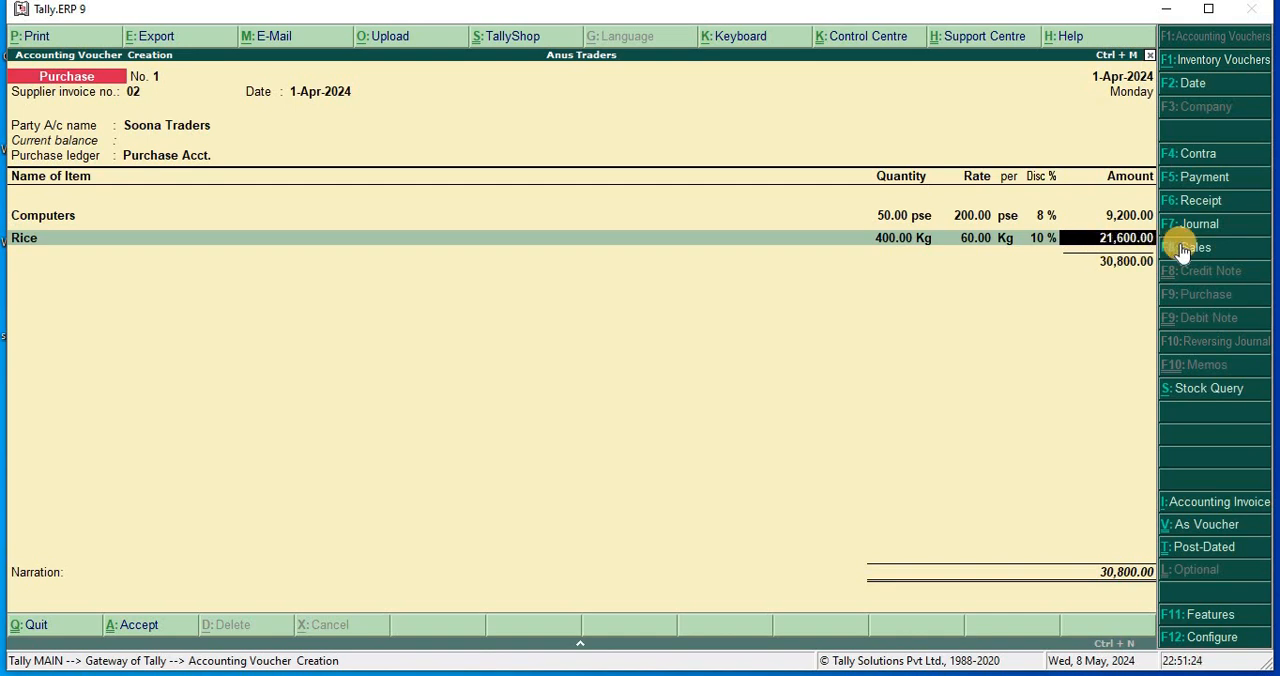
key("Return")
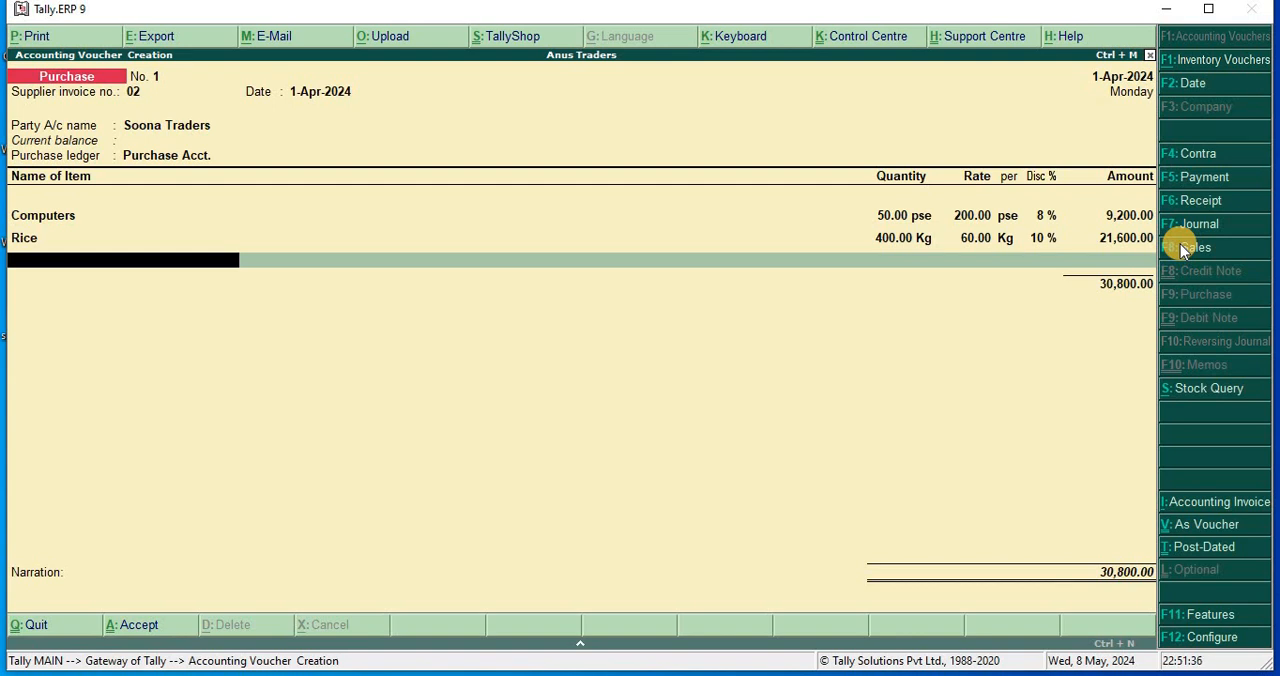
End the item list without a narration, save the purchase voucher and leave voucher entry.
key("Return")
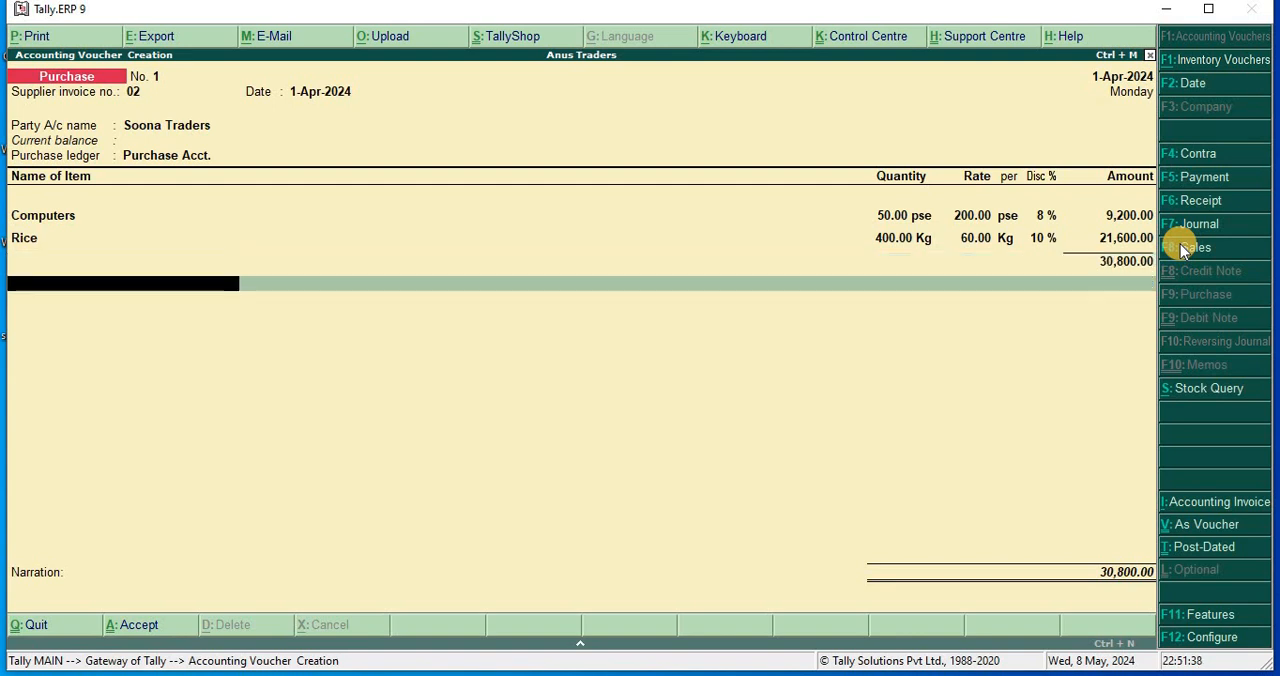
key("Return")
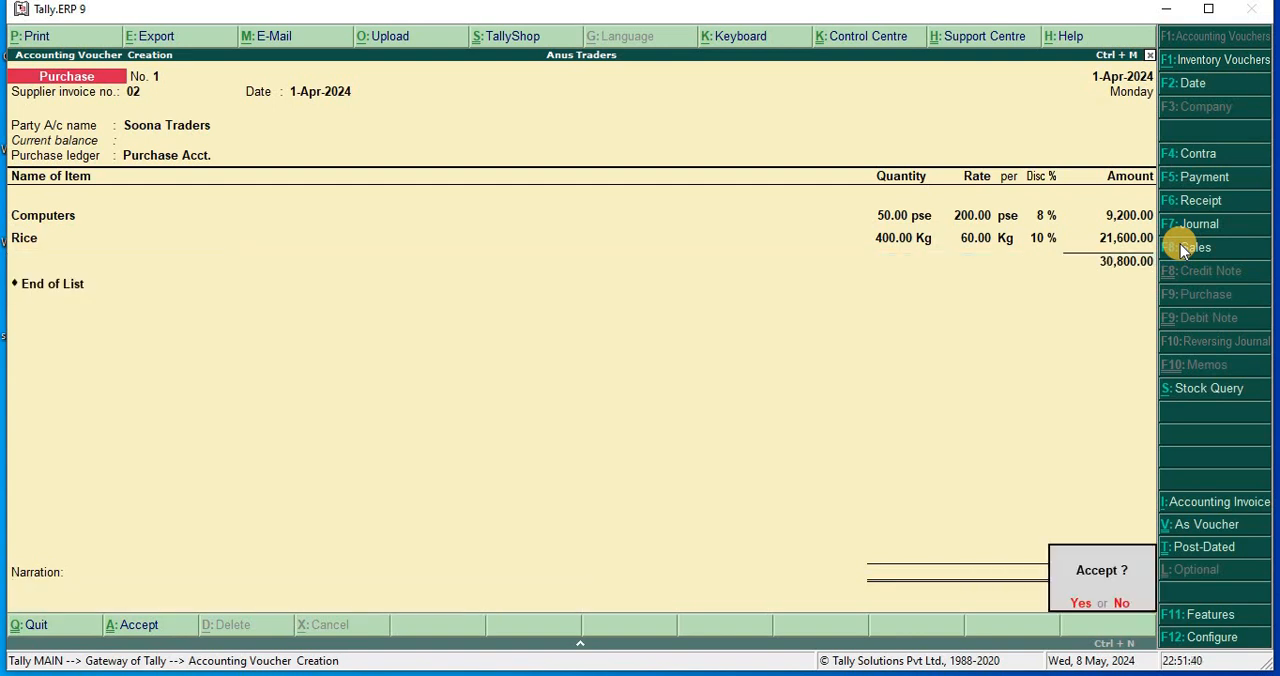
key("Return")
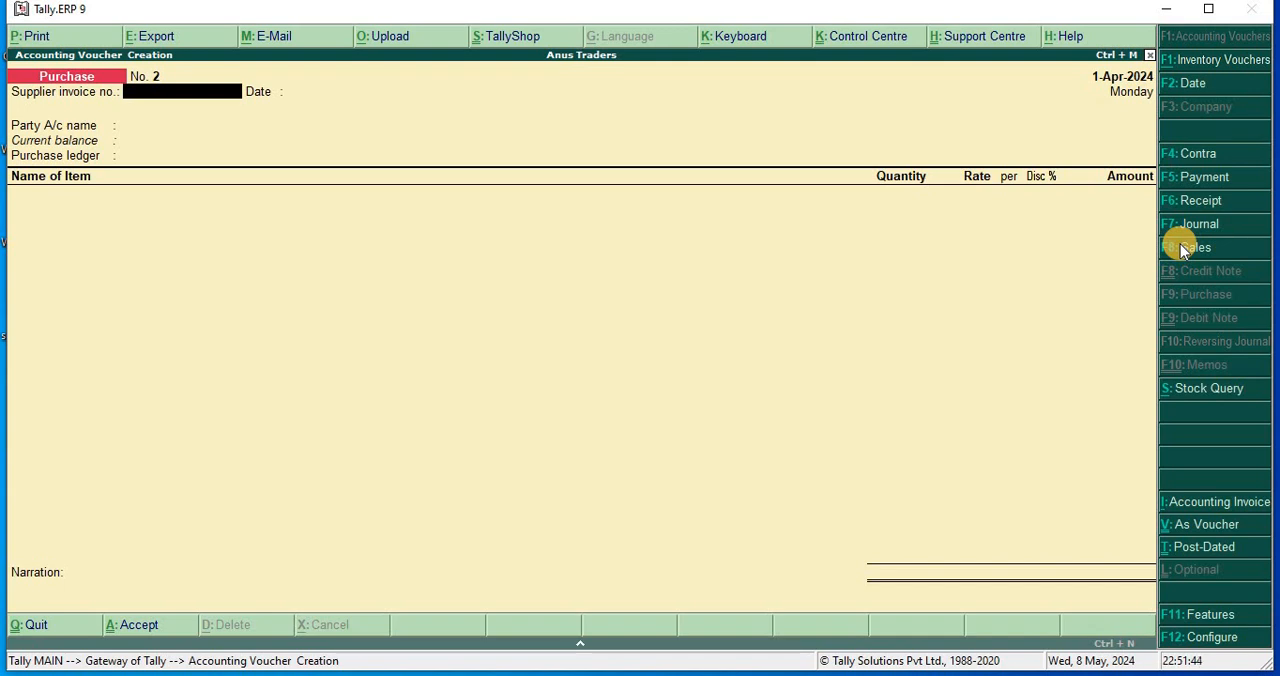
key("Escape")
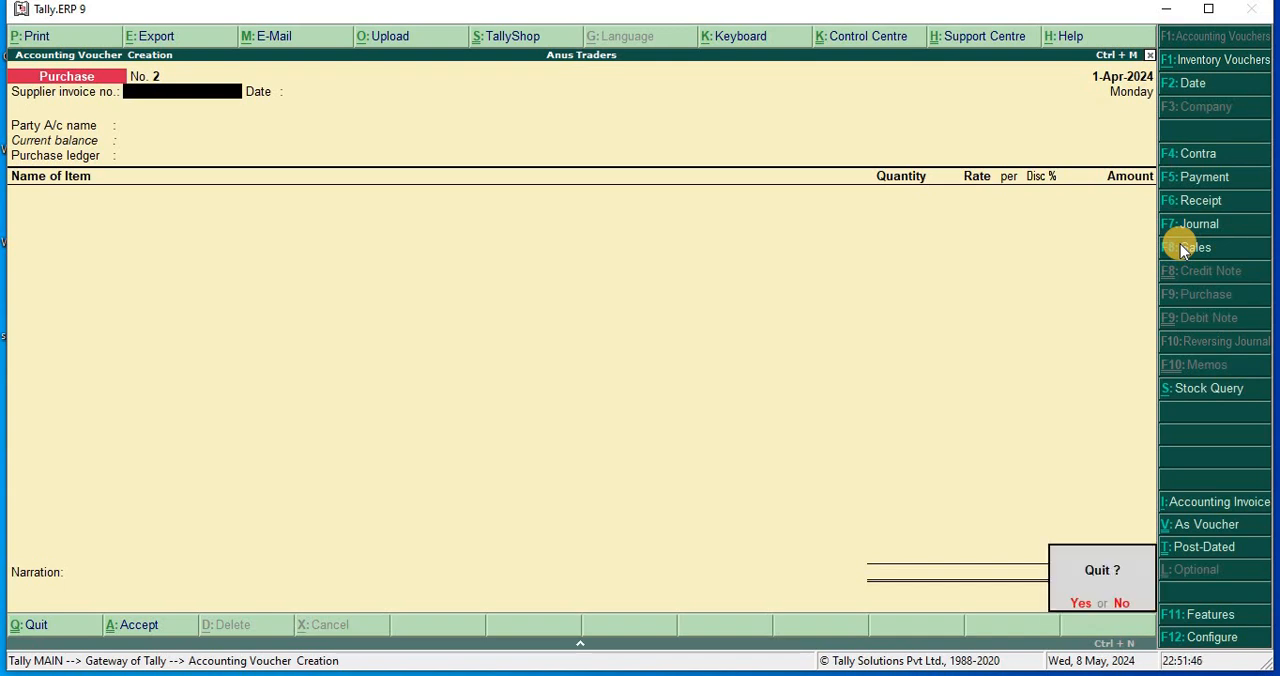
key("y")
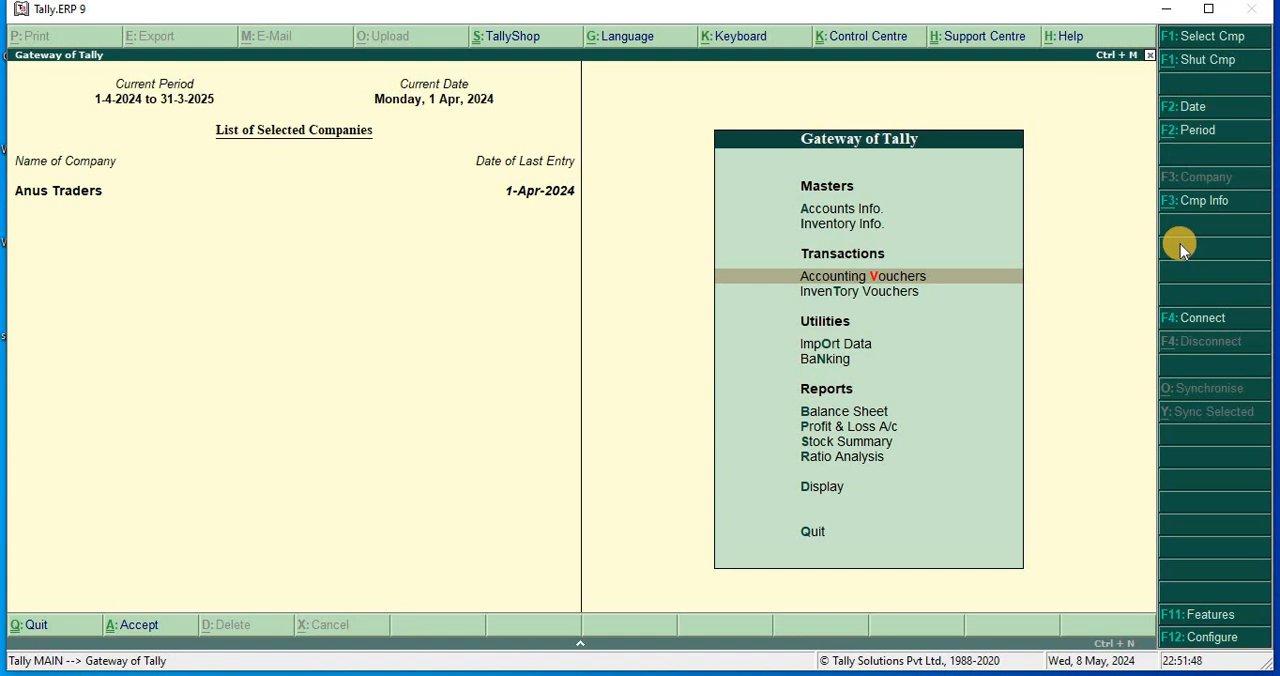
Review the company's Balance Sheet in detailed form, then close it.
key("b")
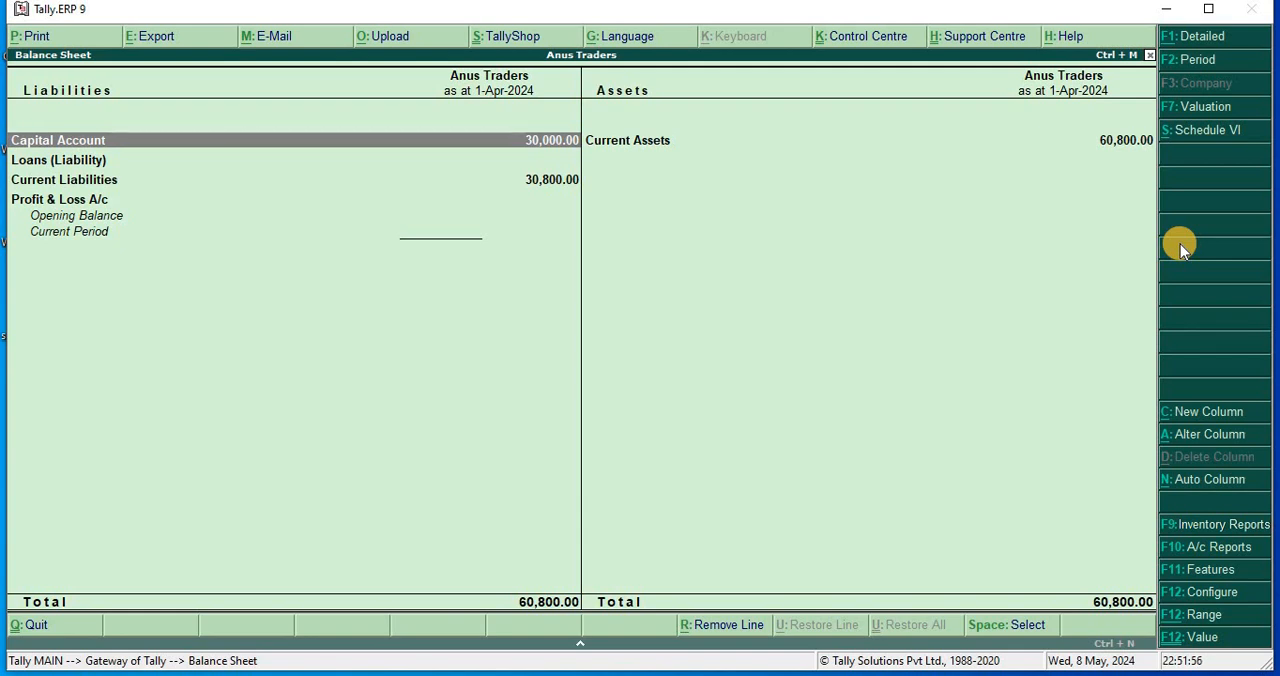
key("alt+F1")
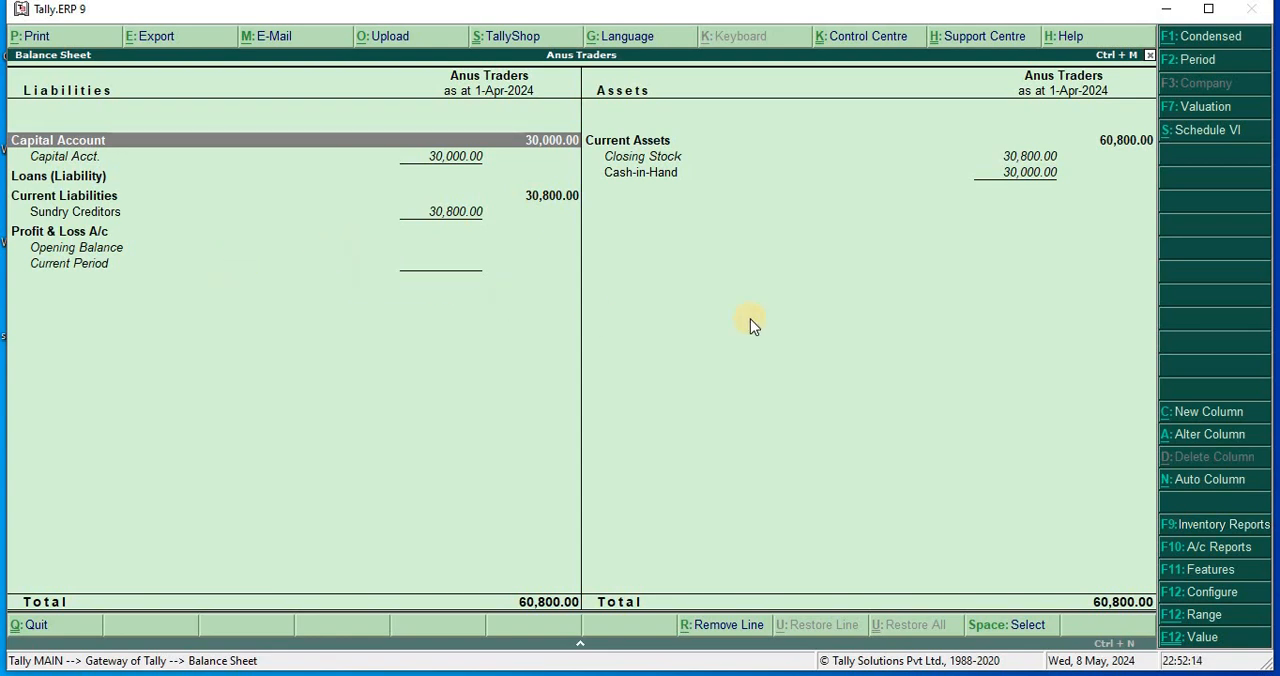
key("Escape")
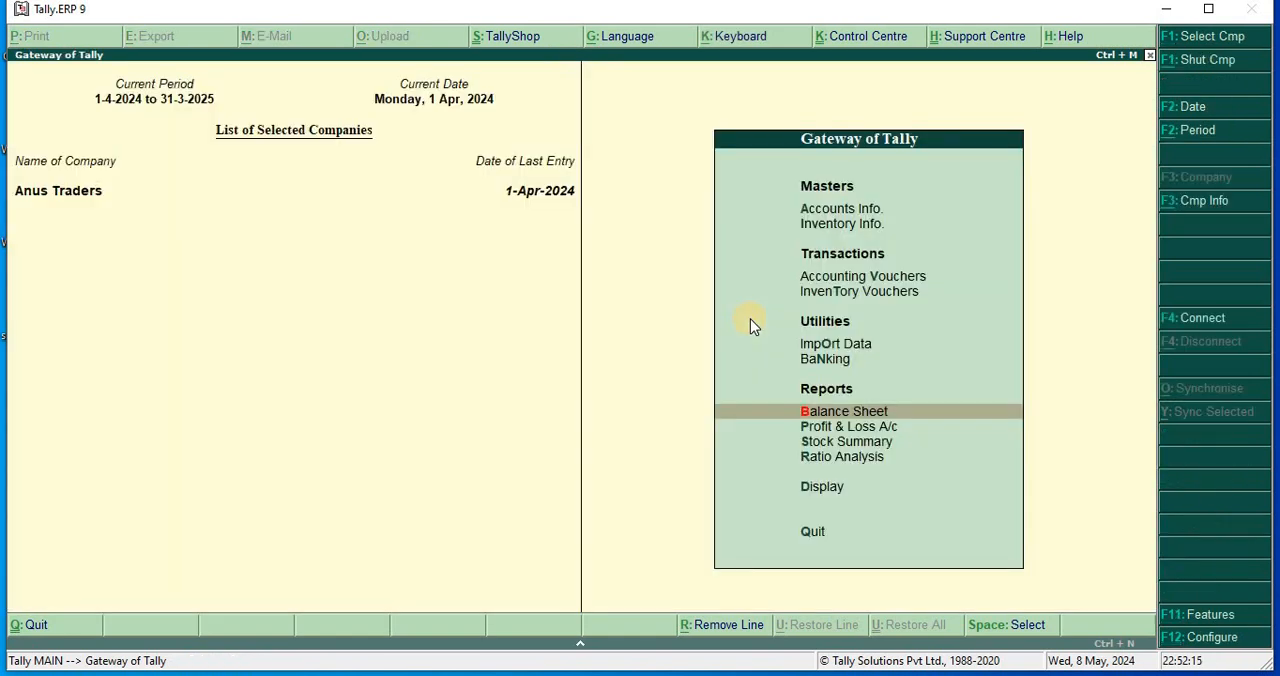
Examine the detailed Profit & Loss A/c, including the purchases and closing stock by item.
key("Down")
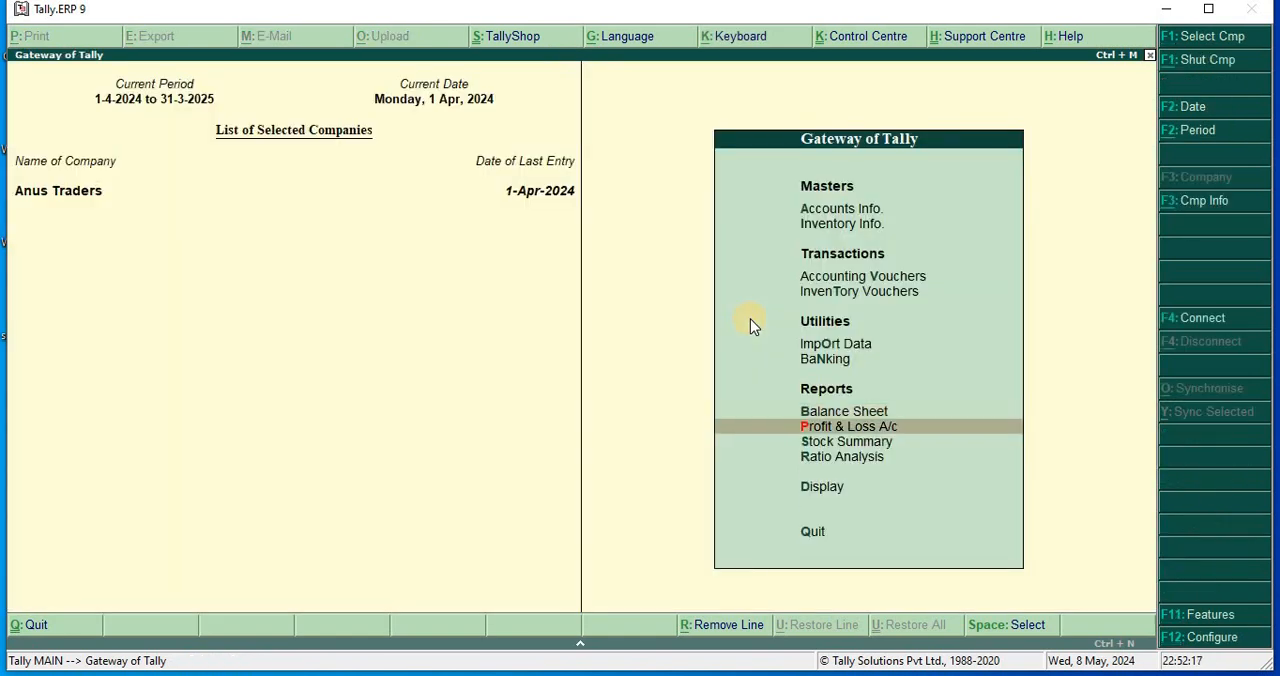
key("Return")
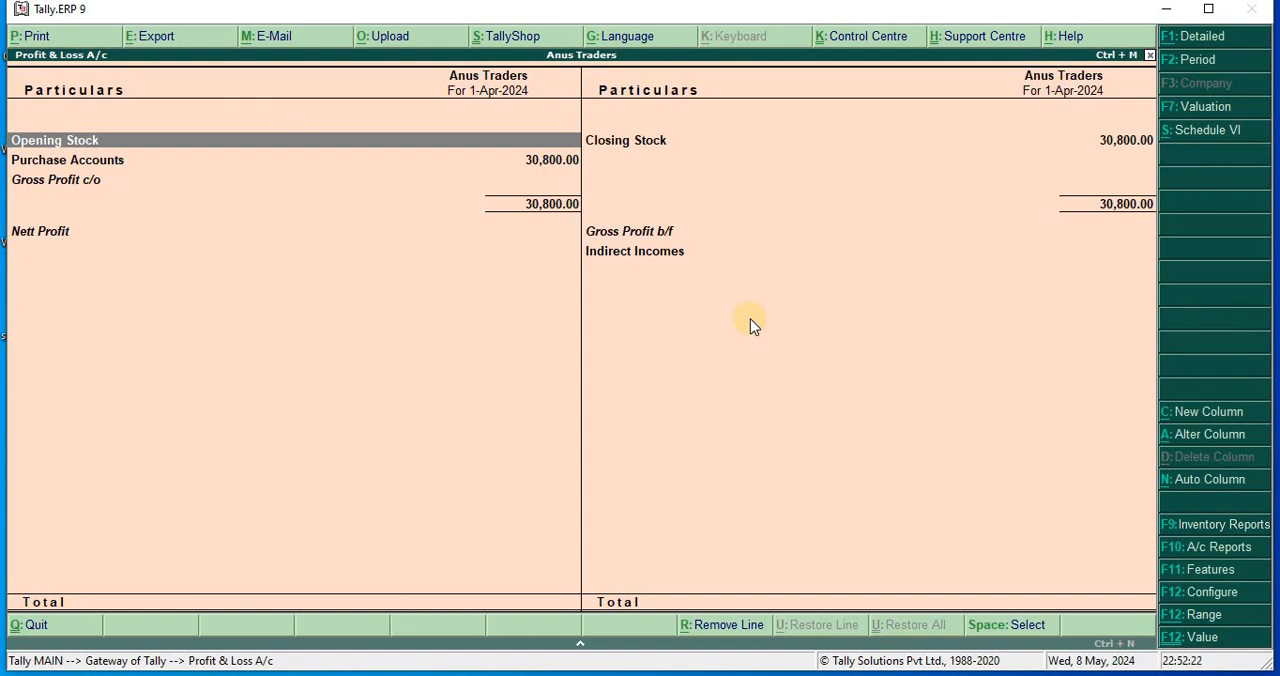
key("alt+F1")
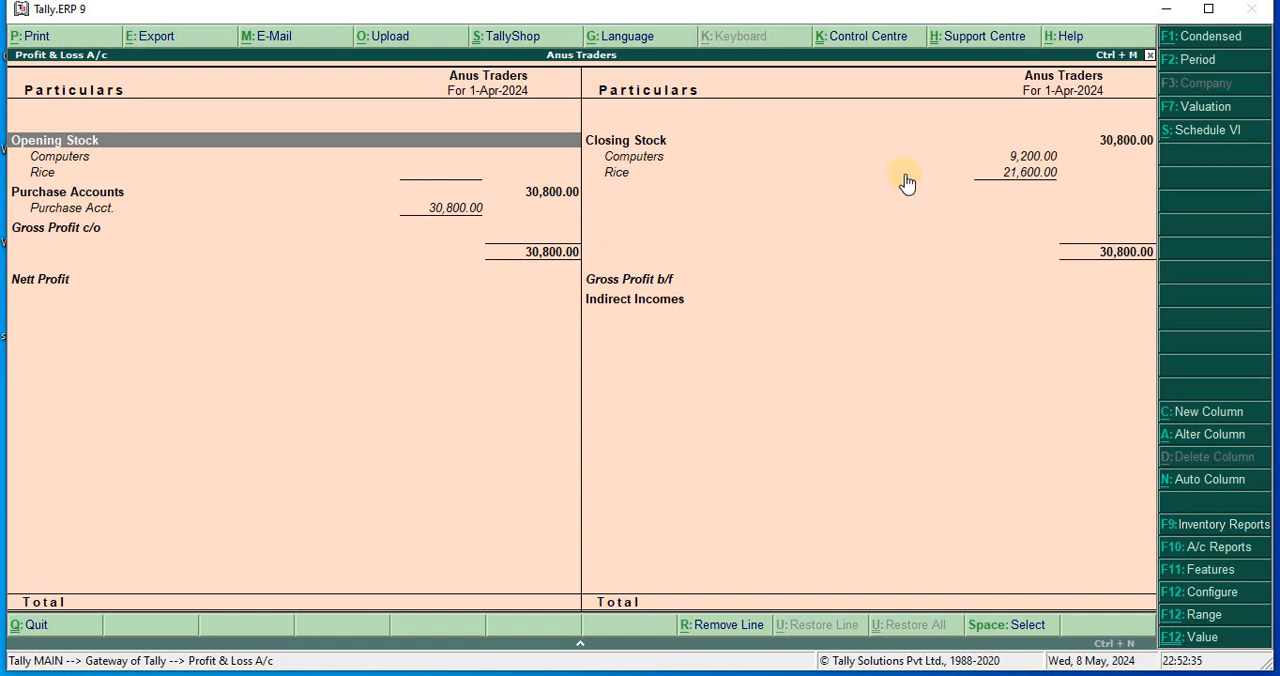
key("Escape")
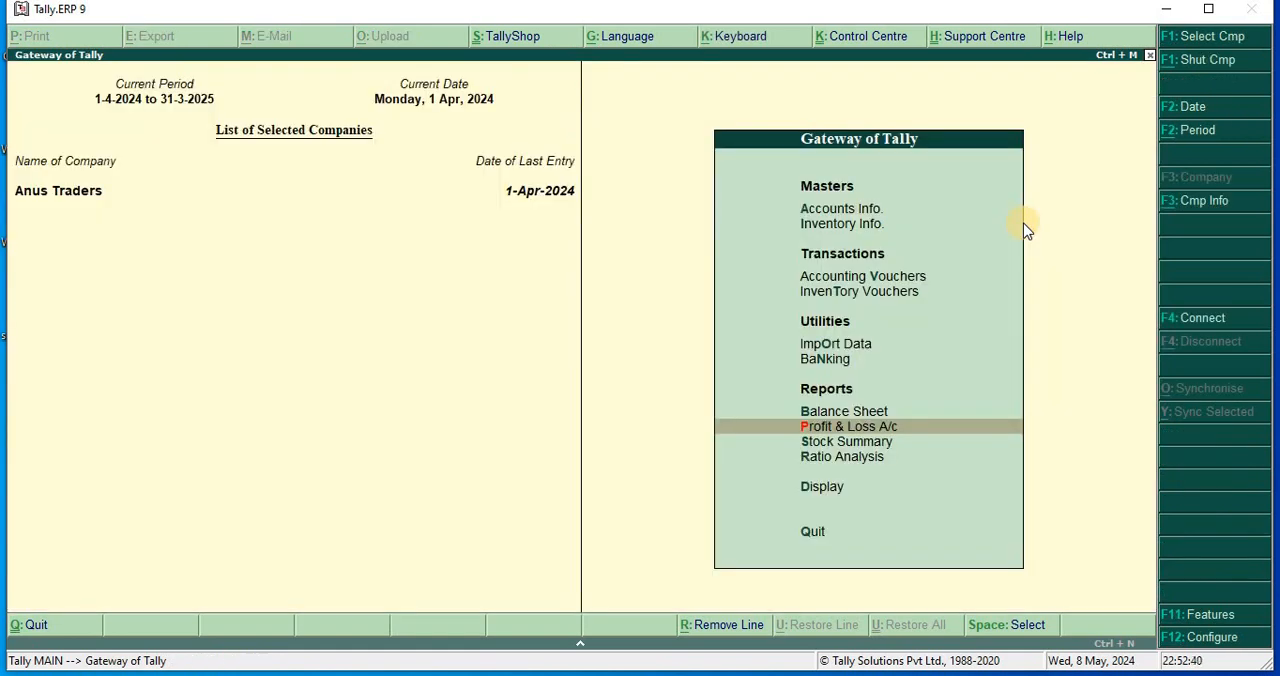
View the Ratio Analysis report's principal groups and ratios, and close the report.
key("Down")
key("Down")
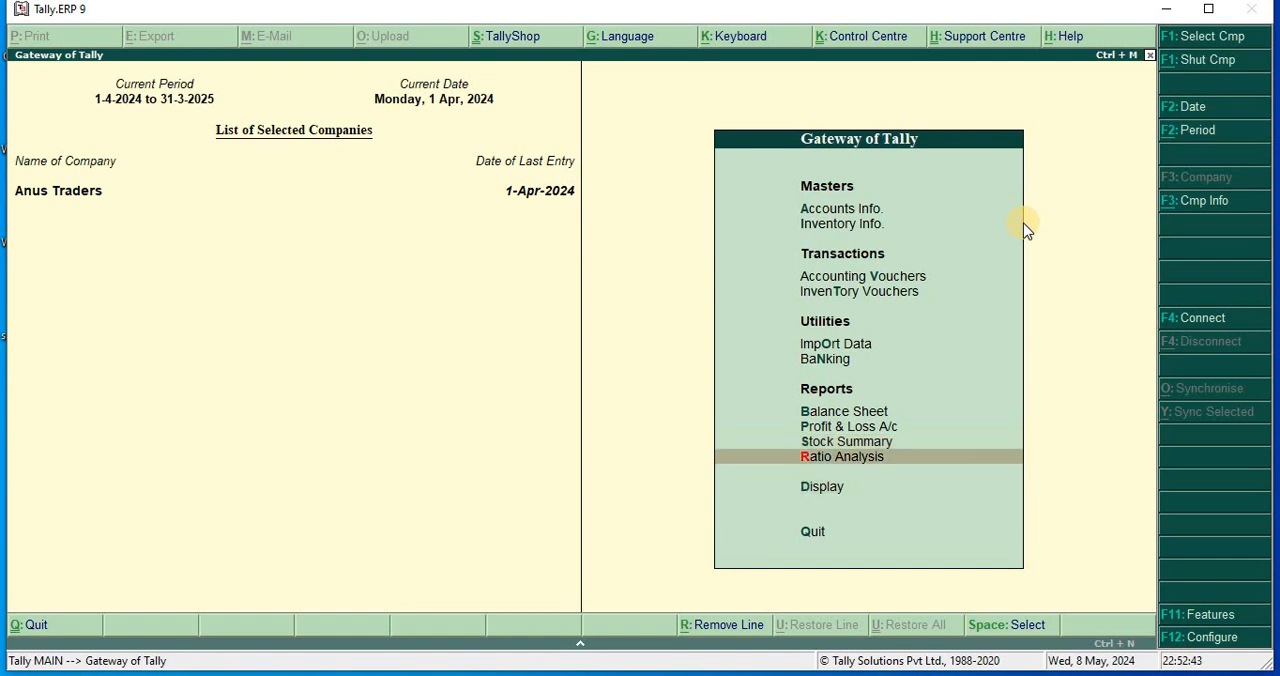
key("Return")
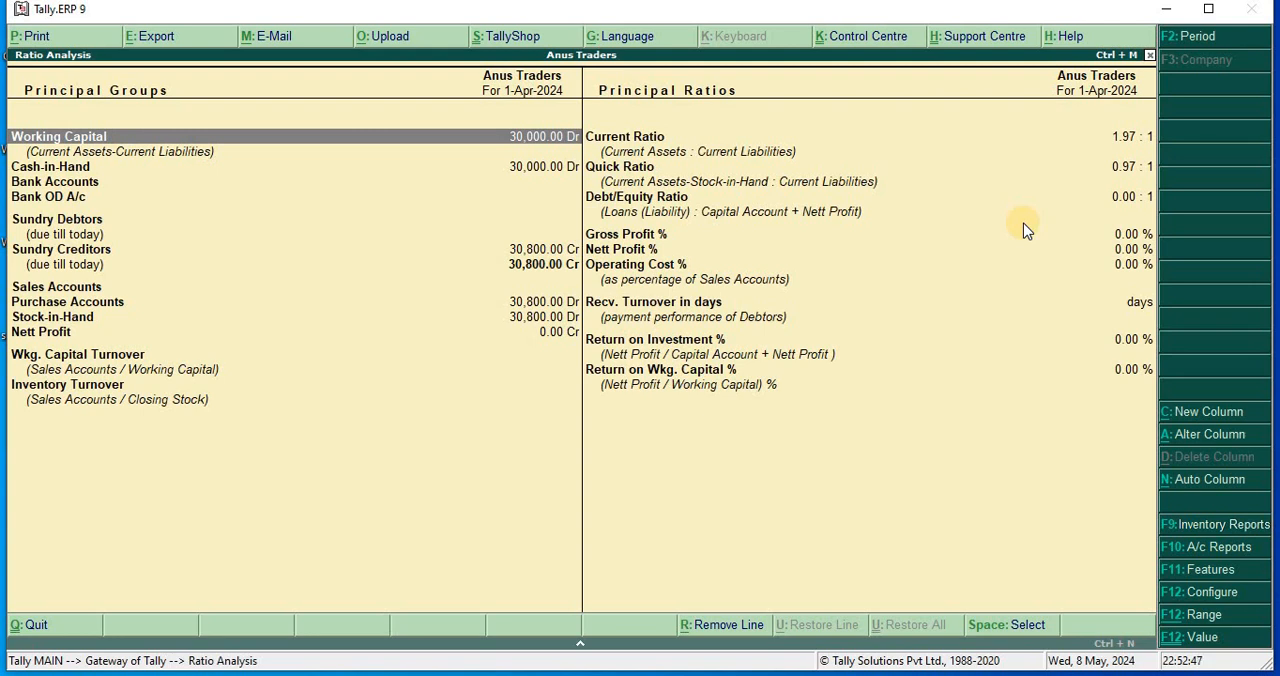
key("Escape")
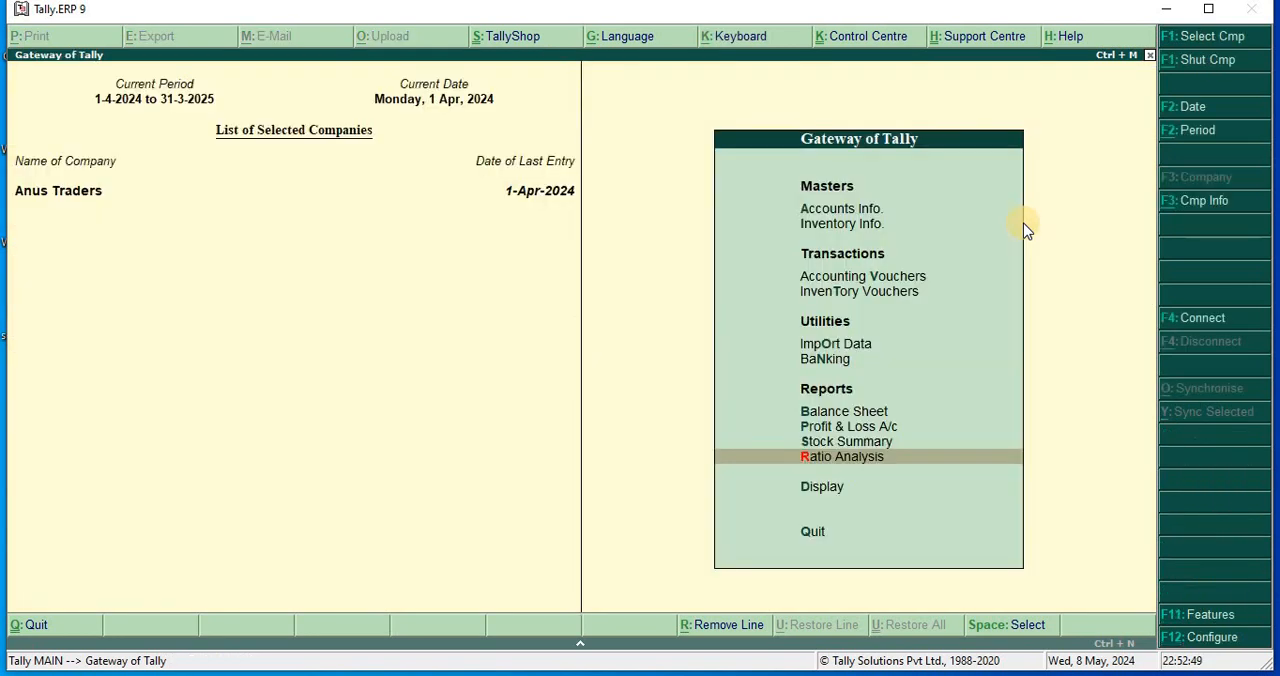
Check the Trial Balance in detailed form for the ledger balances under each group.
key("Down")
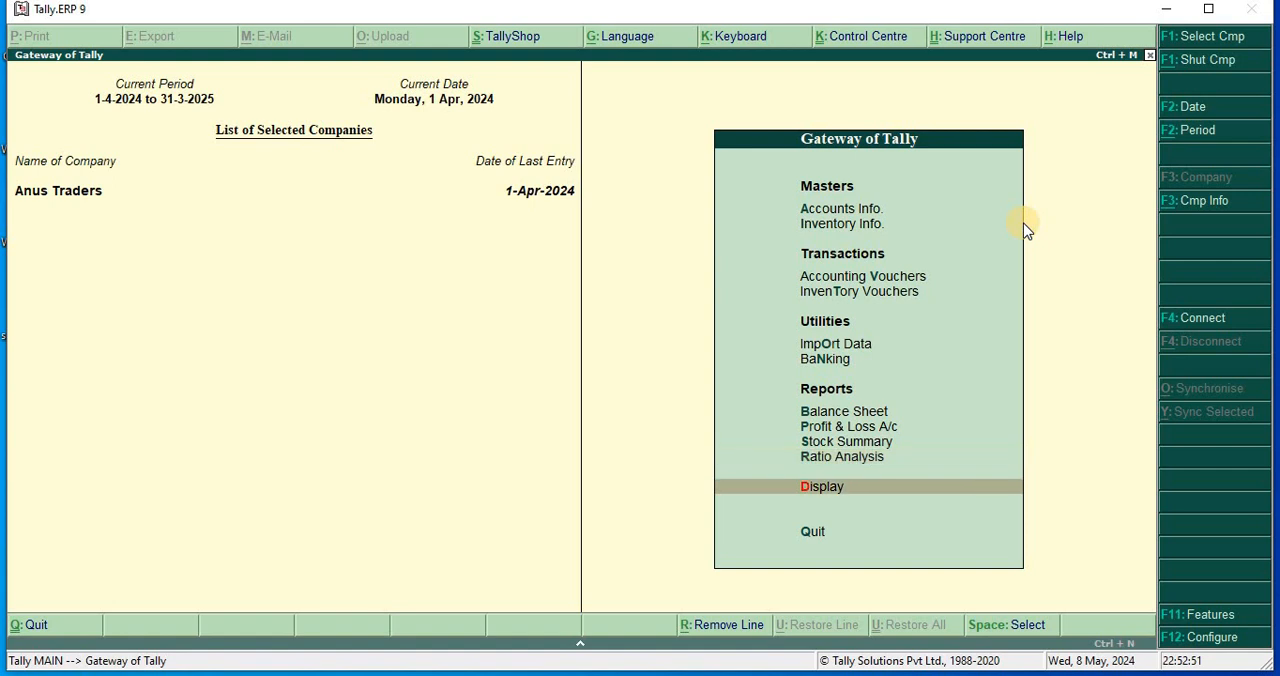
key("Return")
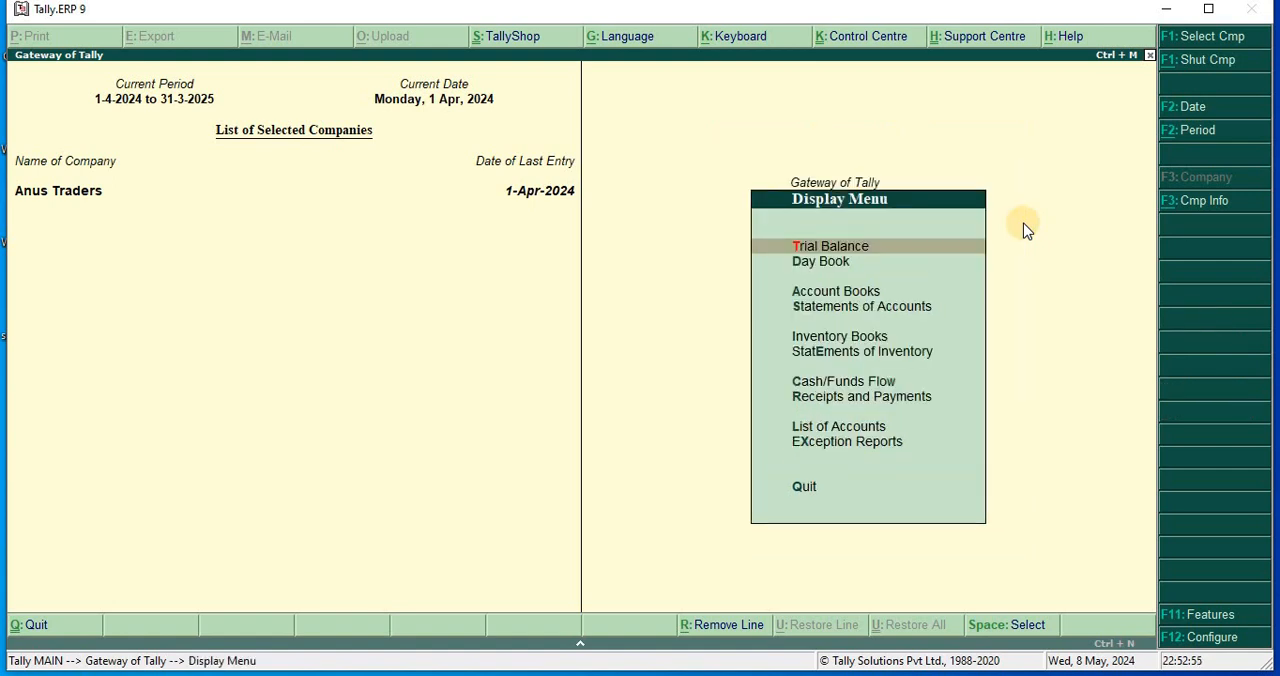
key("Return")
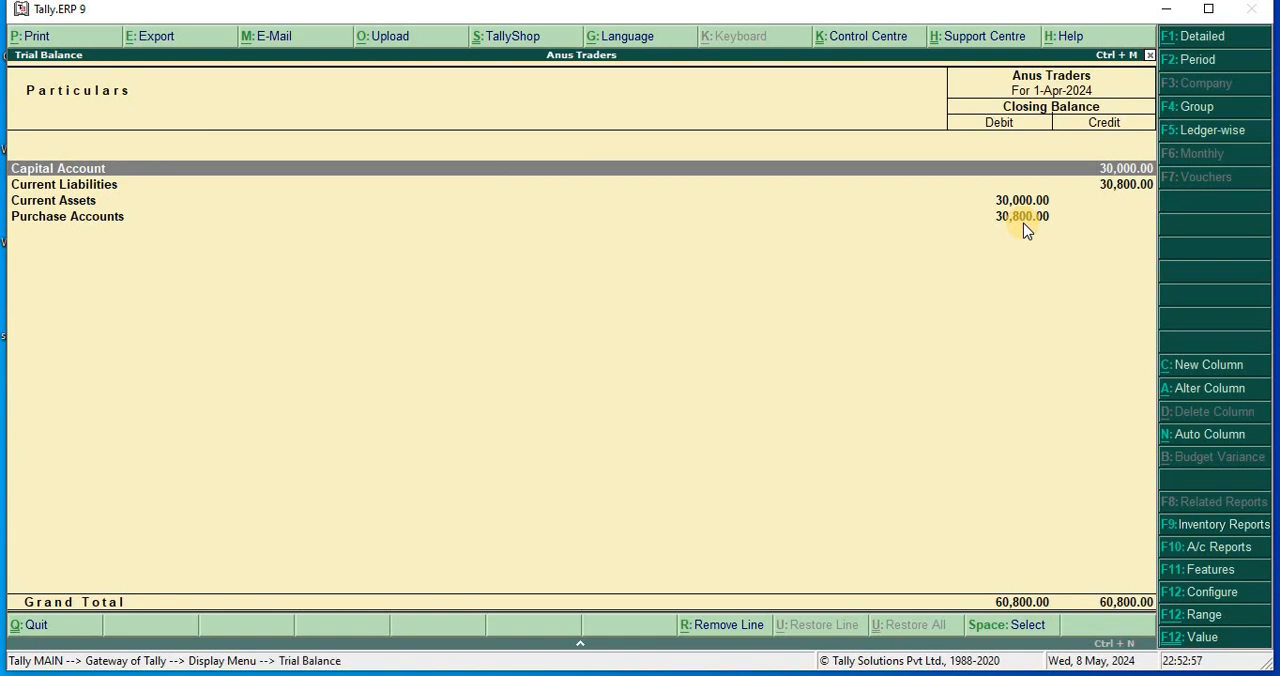
left_click(1023, 229)
key("alt+F1")
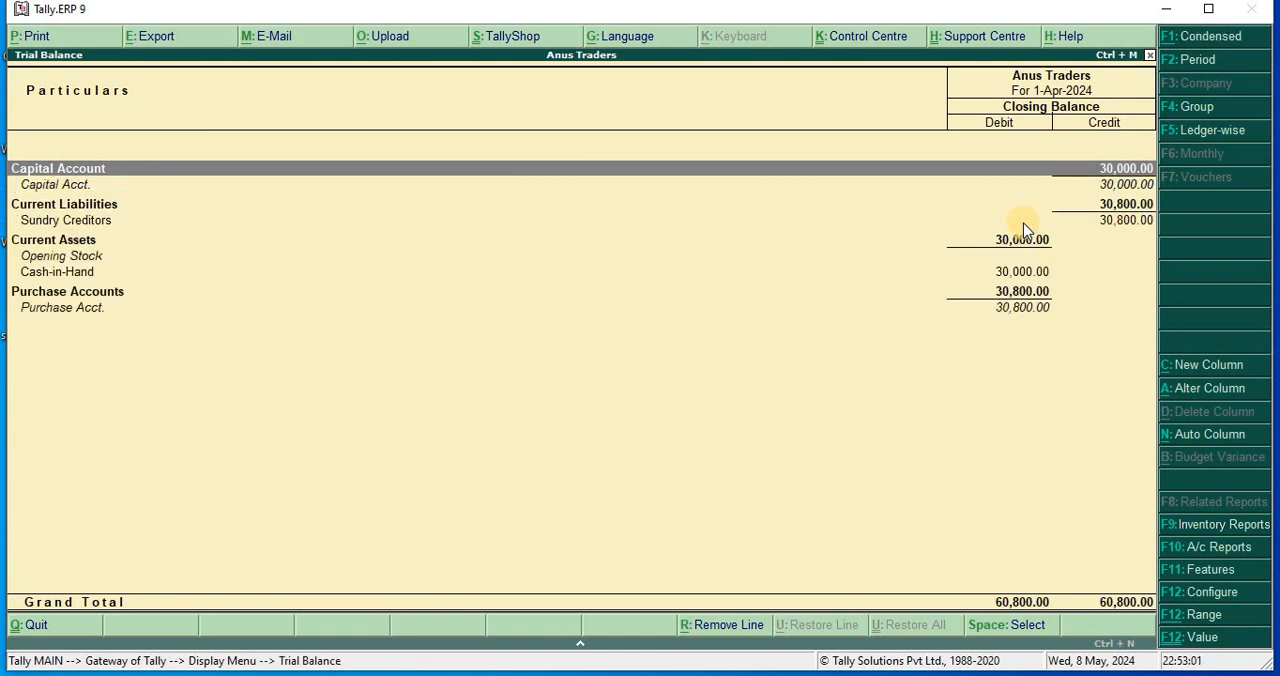
key("Escape")
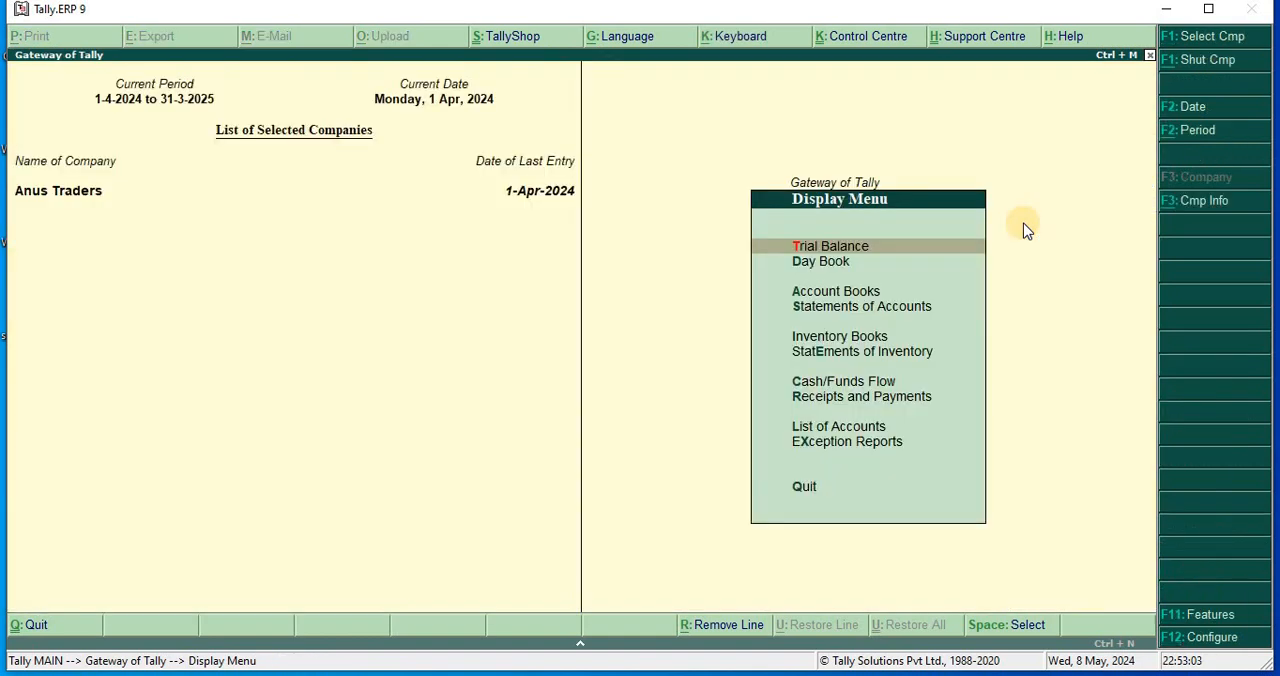
Inspect the recorded vouchers in the detailed Day Book and return to the Gateway of Tally.
key("Down")
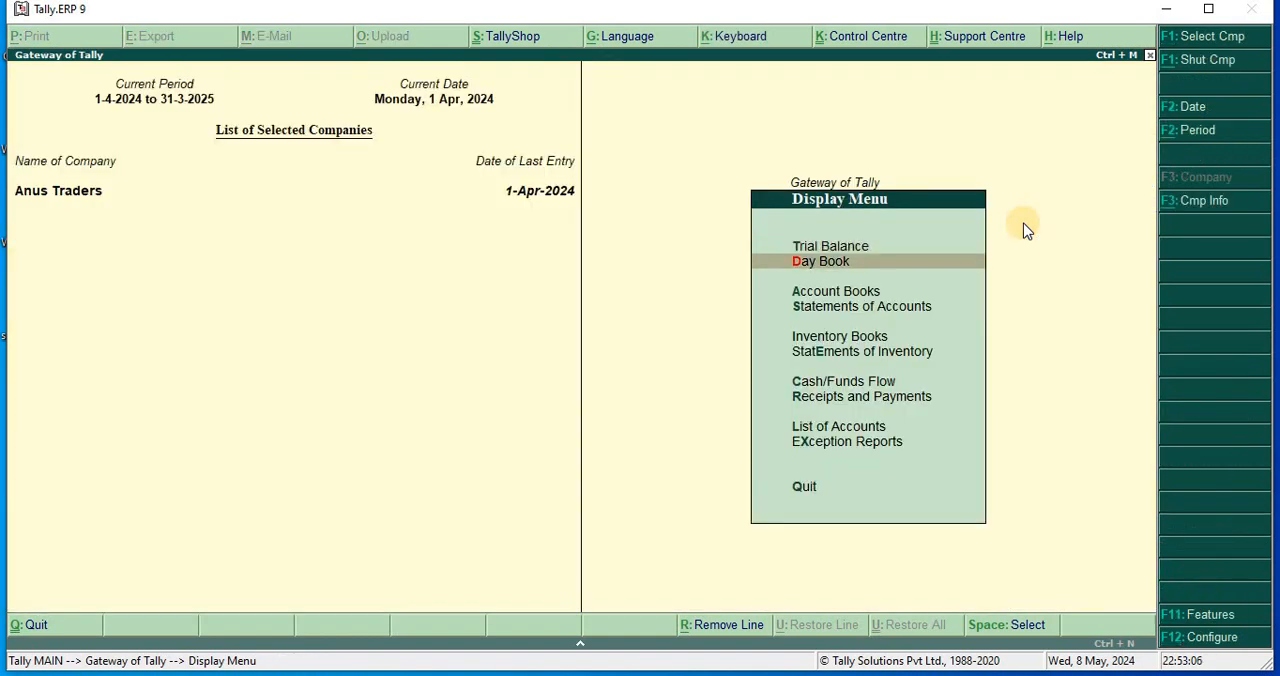
key("Return")
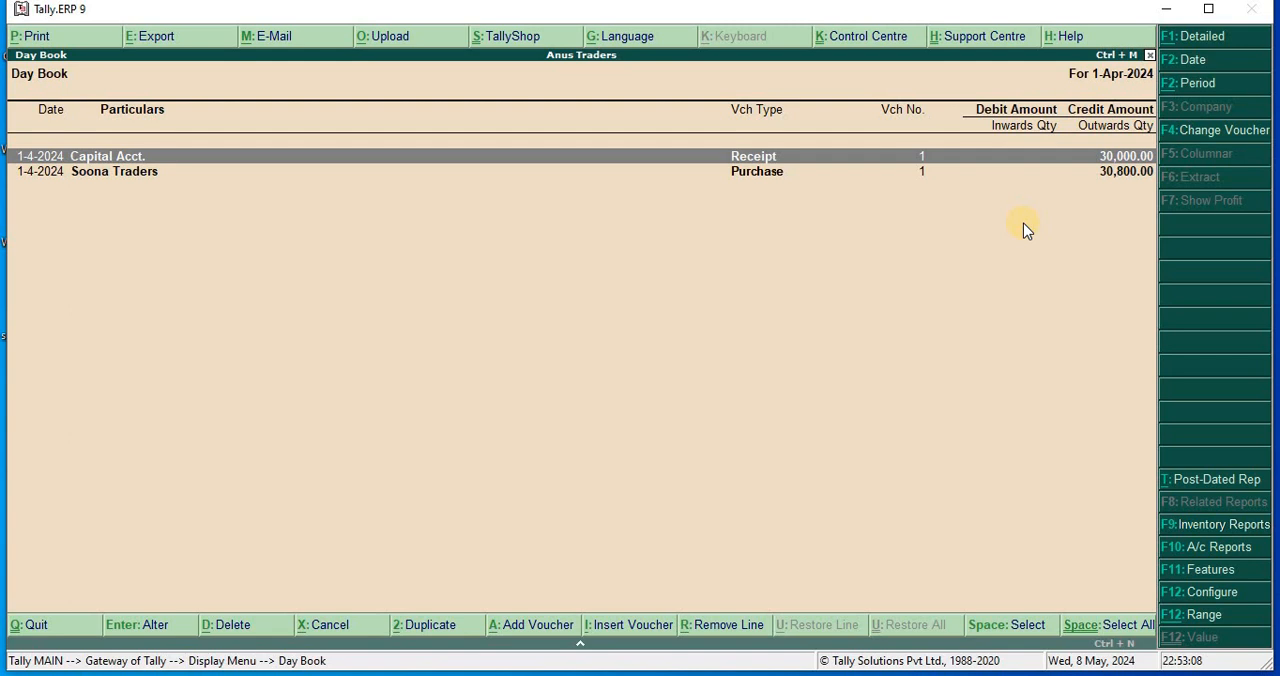
key("alt+F1")
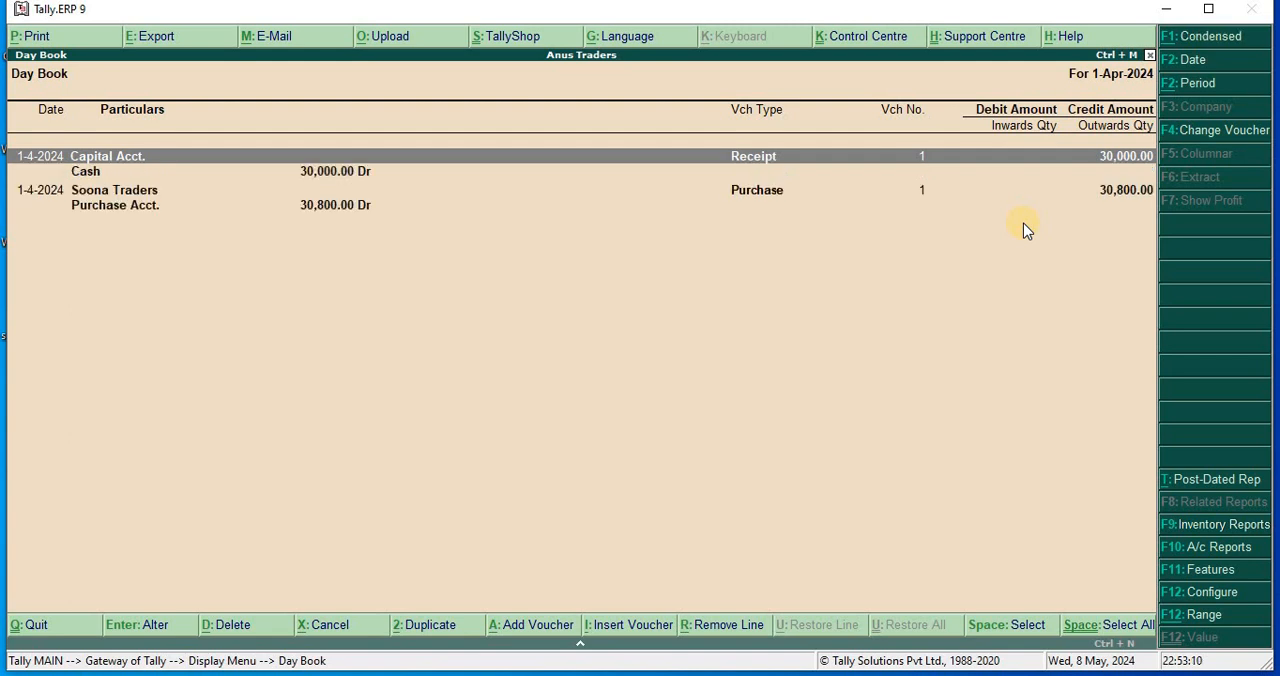
key("Escape")
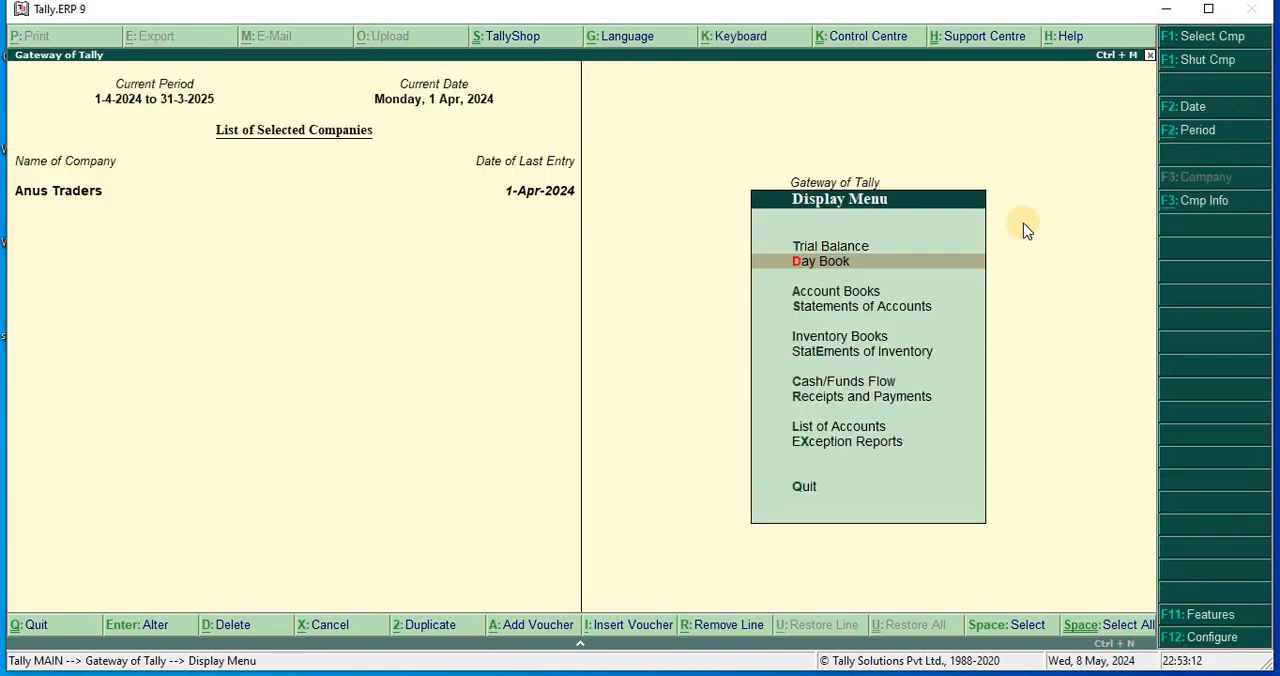
key("Escape")
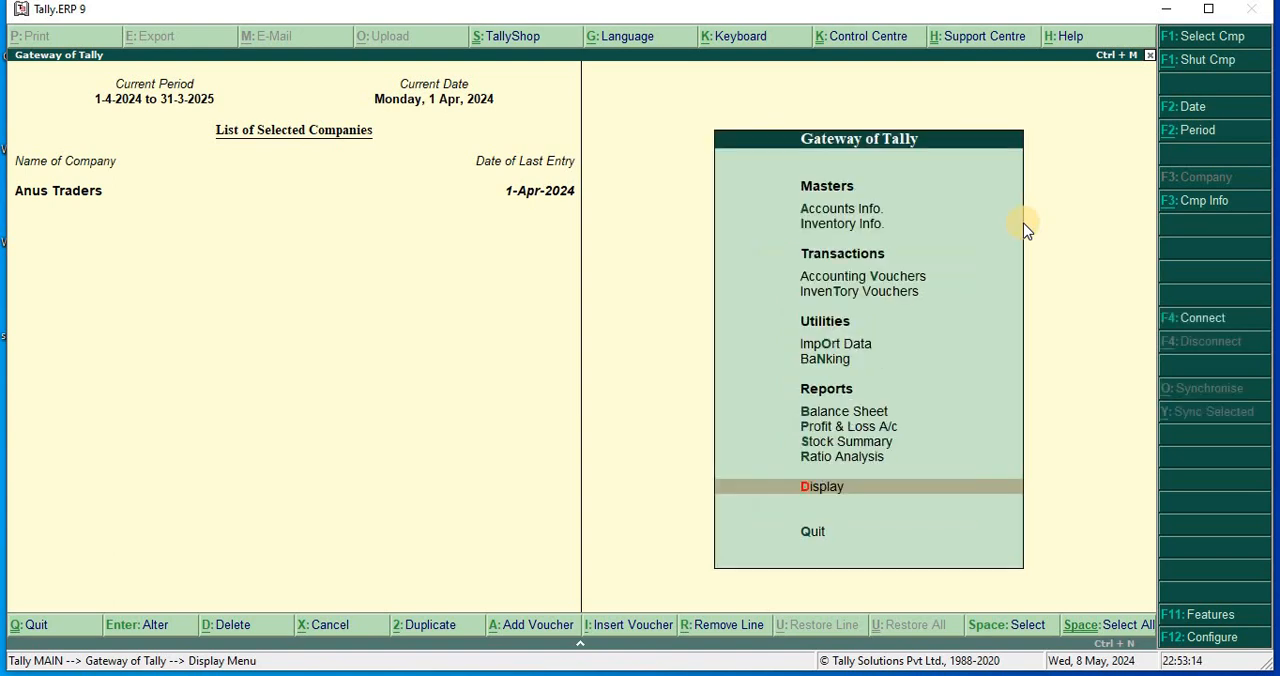
key("Escape")
key("n")
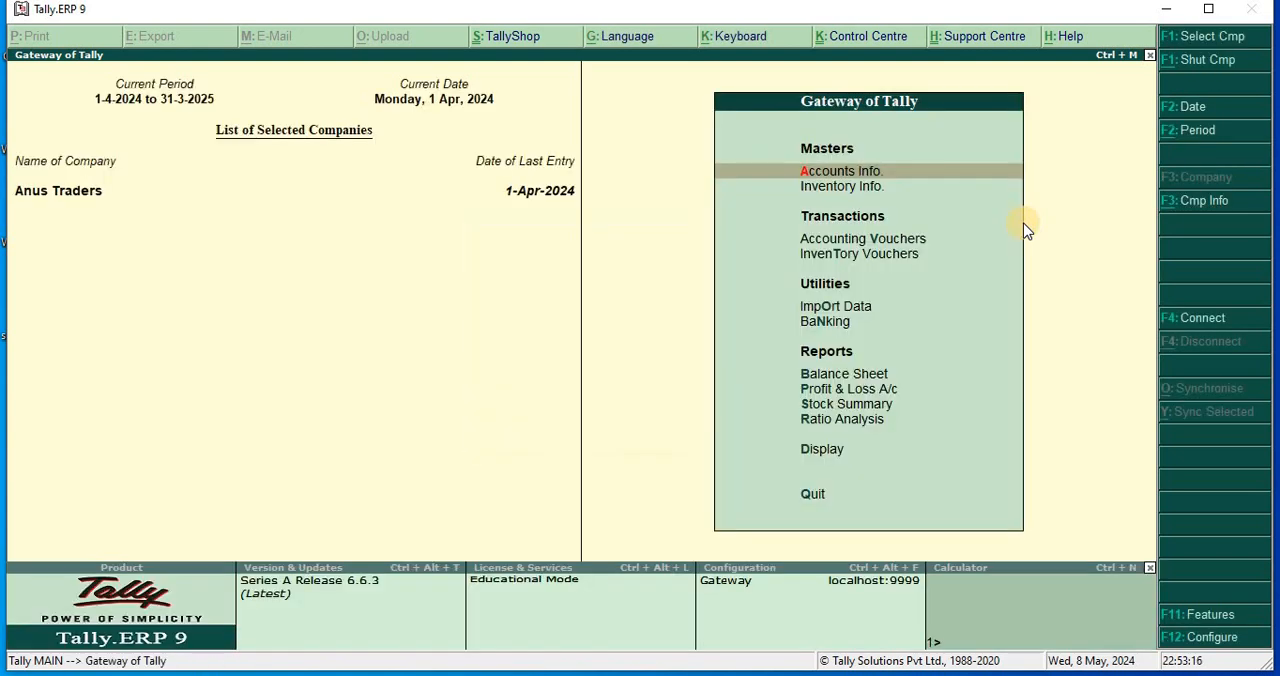
key("Down")
Check the Stock Summary in detailed form for each item's closing quantity, rate and value.
key("Down")
key("Down")
key("Down")
key("Down")
key("Down")
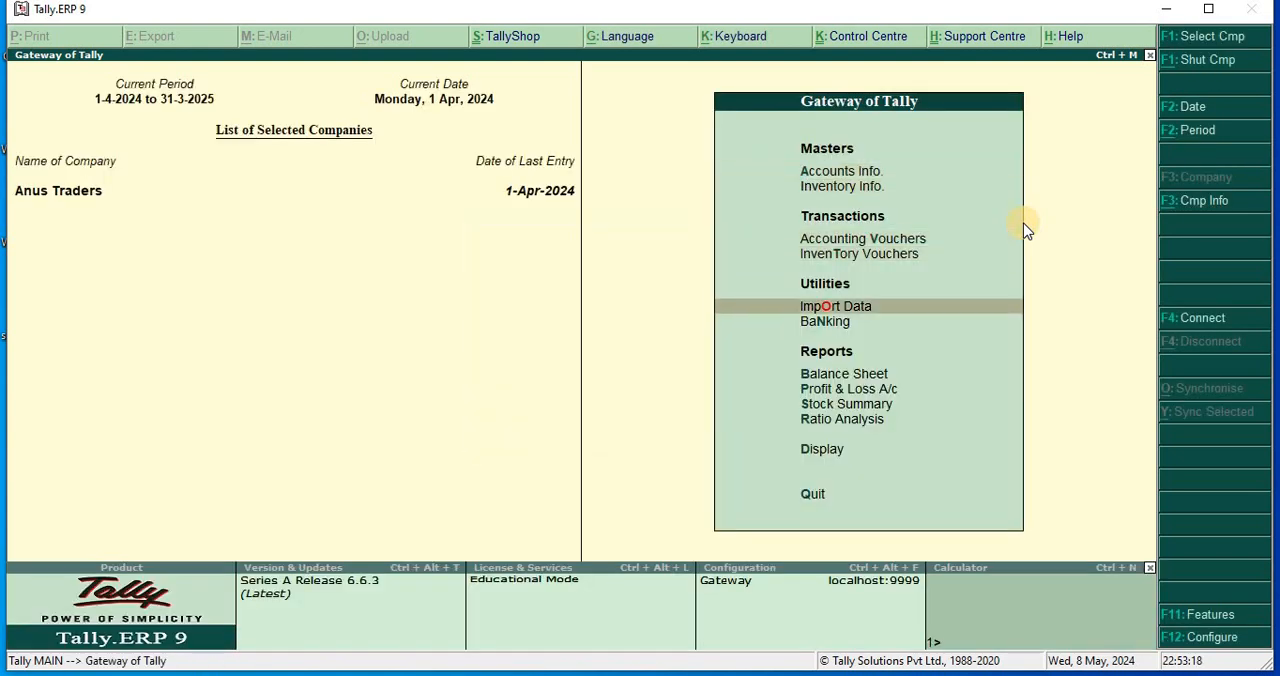
key("Down")
key("Down")
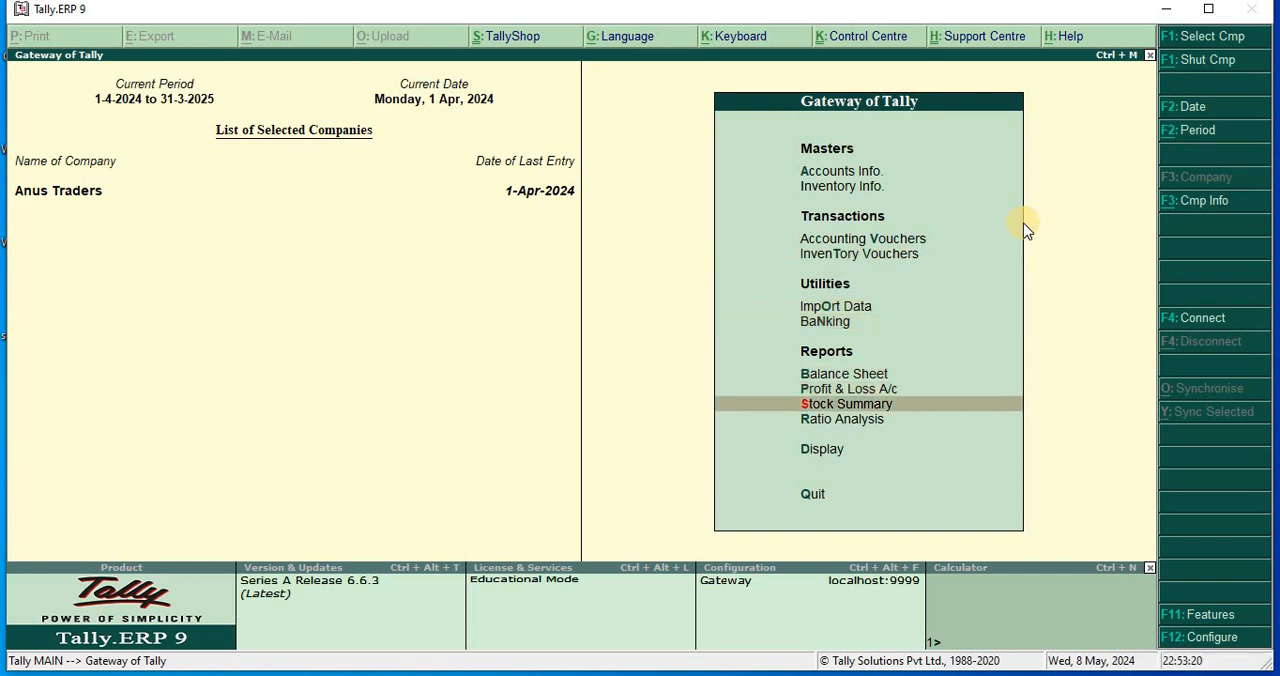
key("Return")
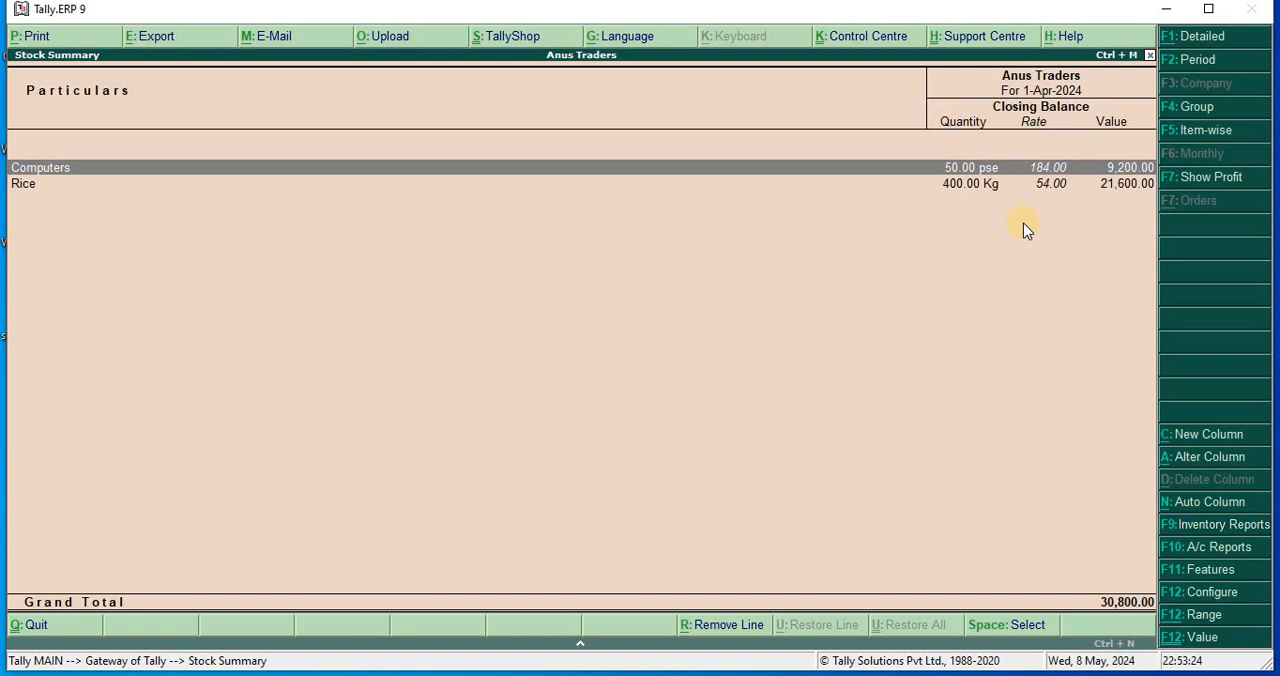
key("alt+F1")
Drill down from Computers through April to the Soona Traders purchase voucher, examine its item rates and discounts, and close the voucher.
key("Return")
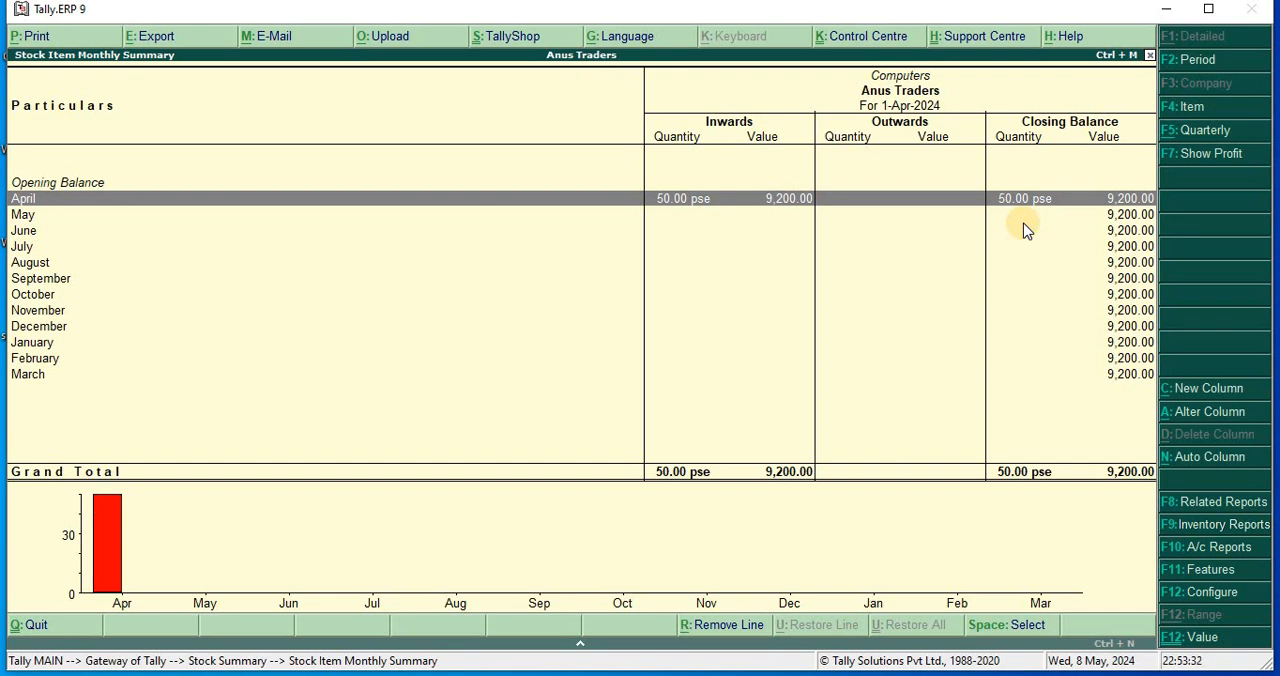
key("Return")
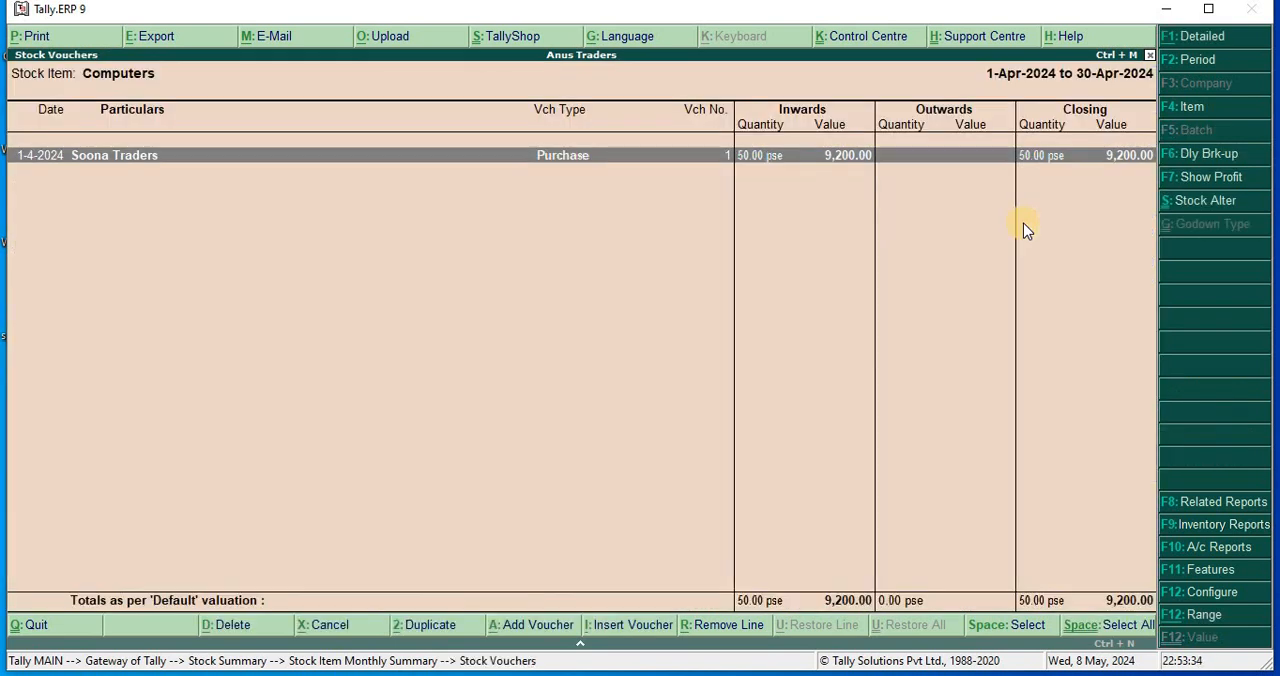
key("Return")
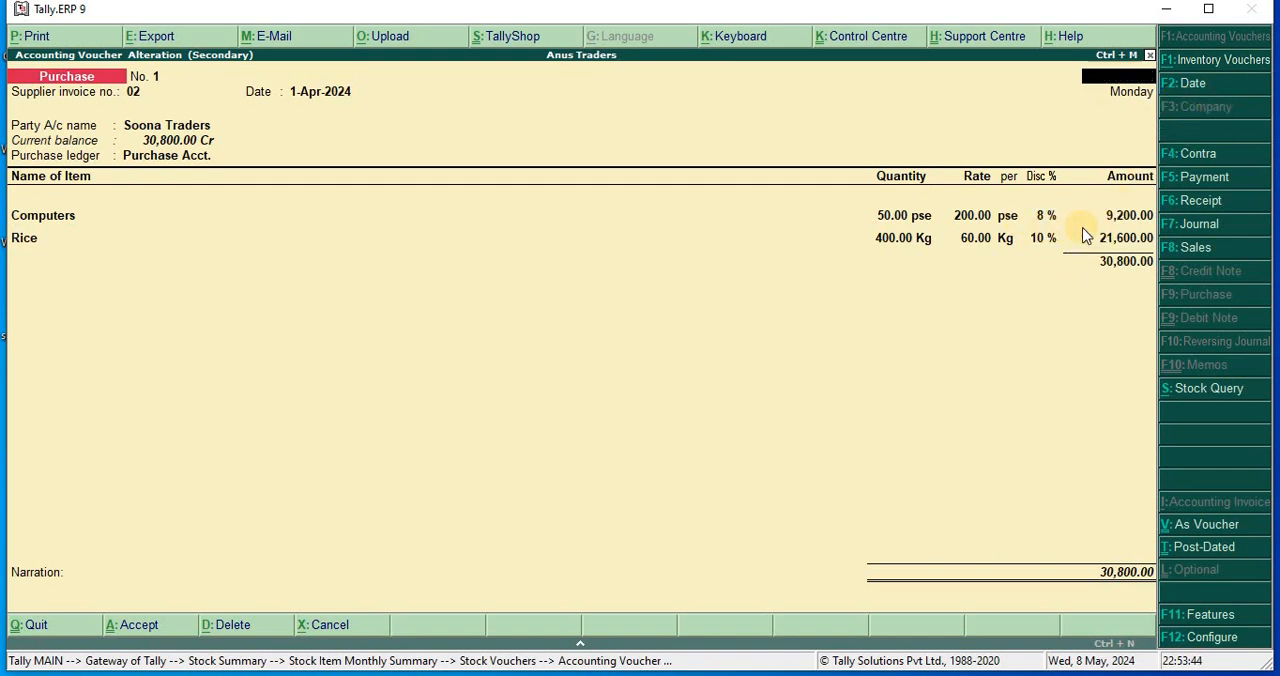
key("Escape")
key("Return")
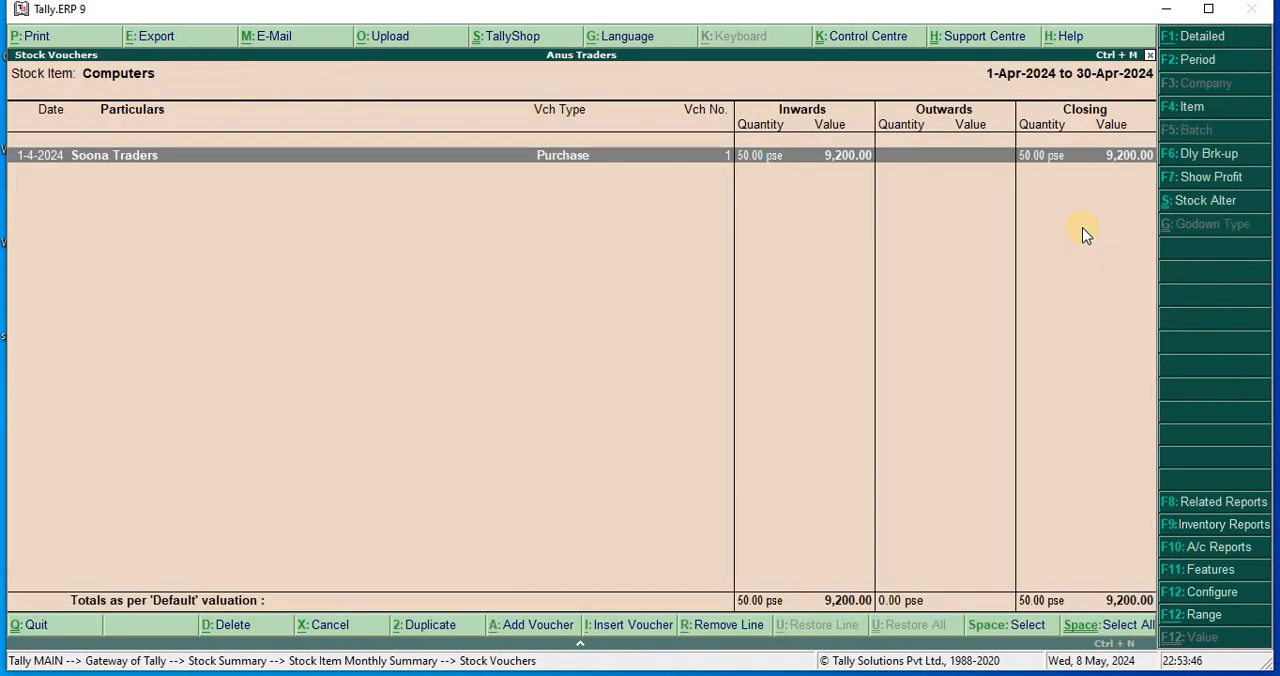